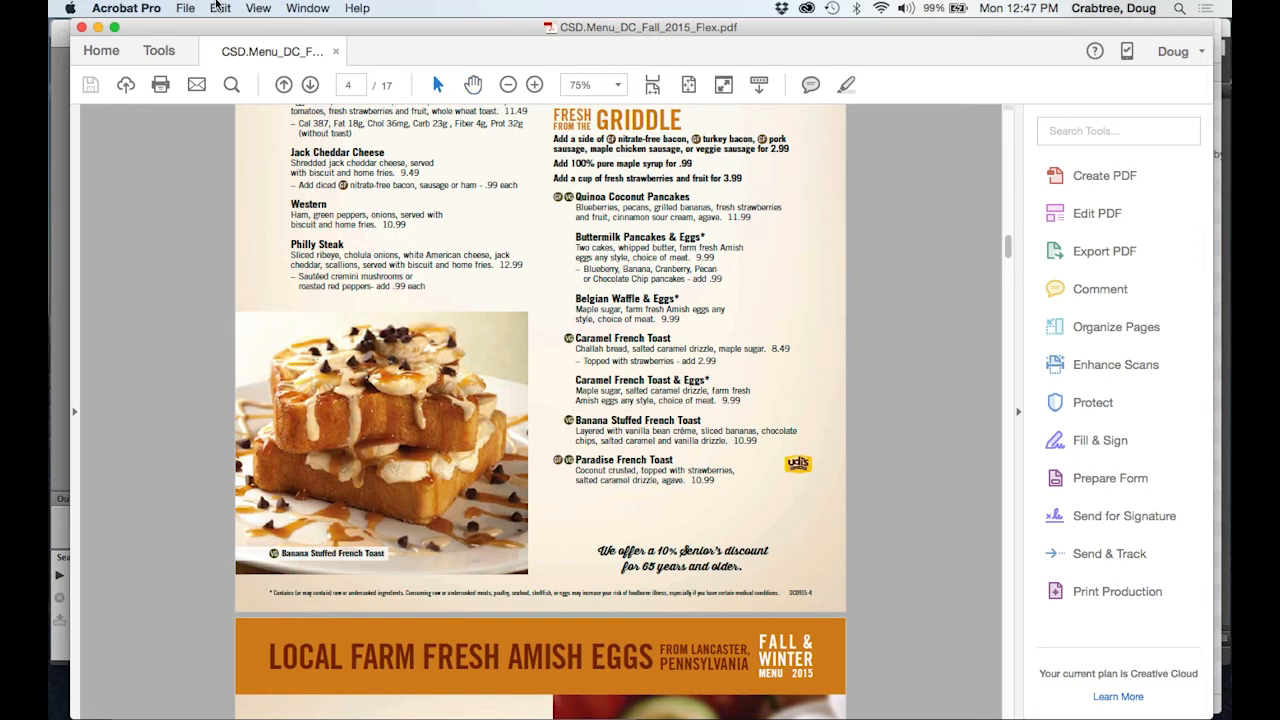
# - Look through pages 2 to 5 of the menu PDF, examining how headings, menu items, descriptions and prices are laid out
pyautogui.scroll(15, 425, 174)
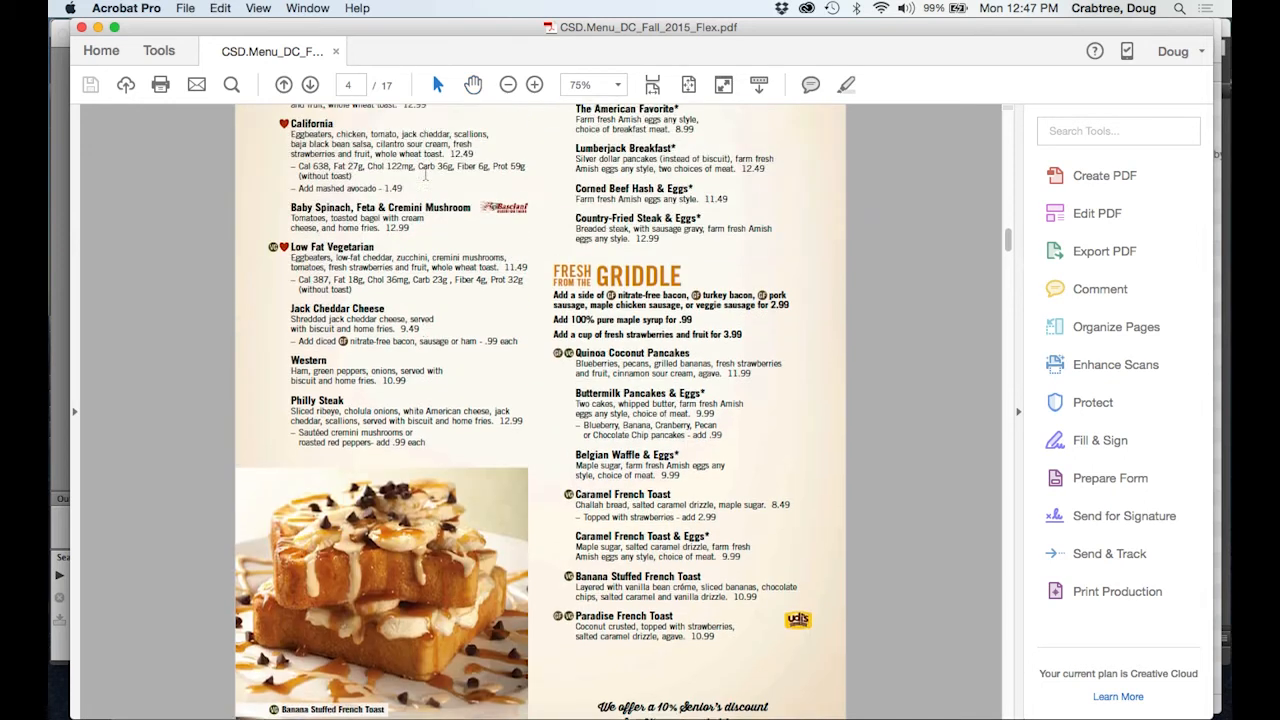
pyautogui.scroll(15, 425, 174)
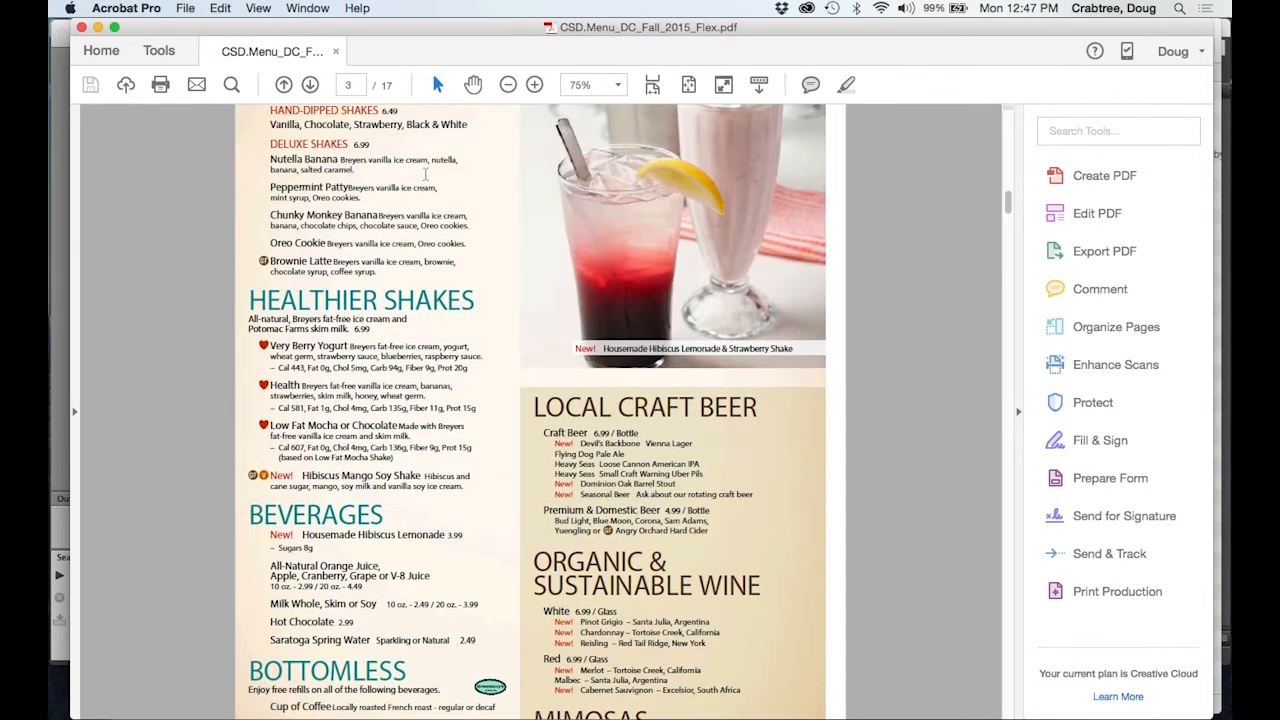
pyautogui.scroll(15, 425, 174)
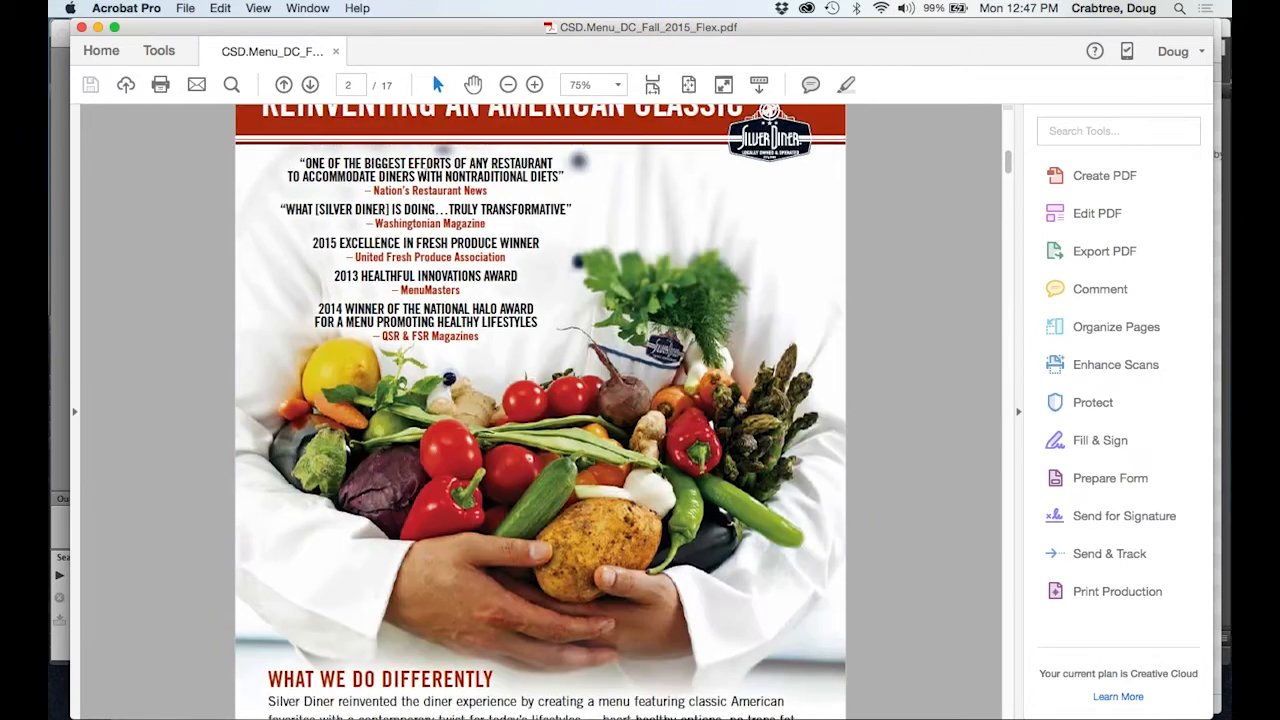
pyautogui.scroll(-10, 420, 174)
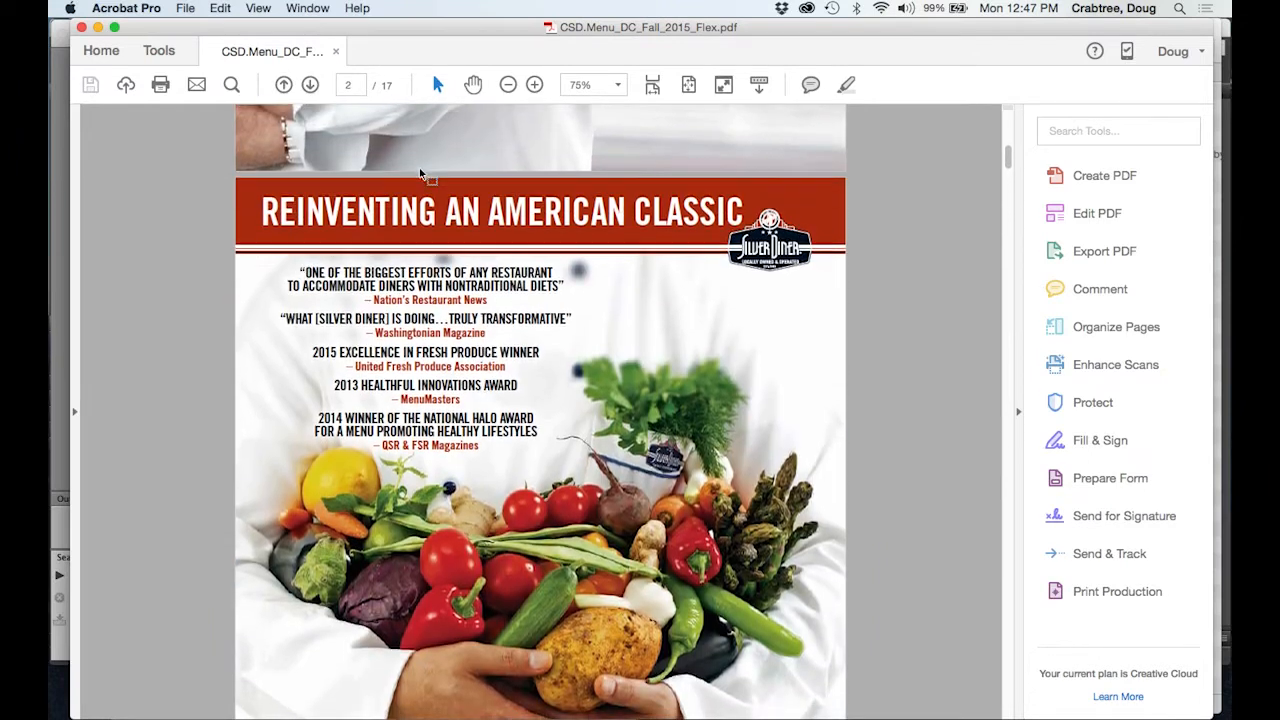
pyautogui.scroll(-8, 425, 174)
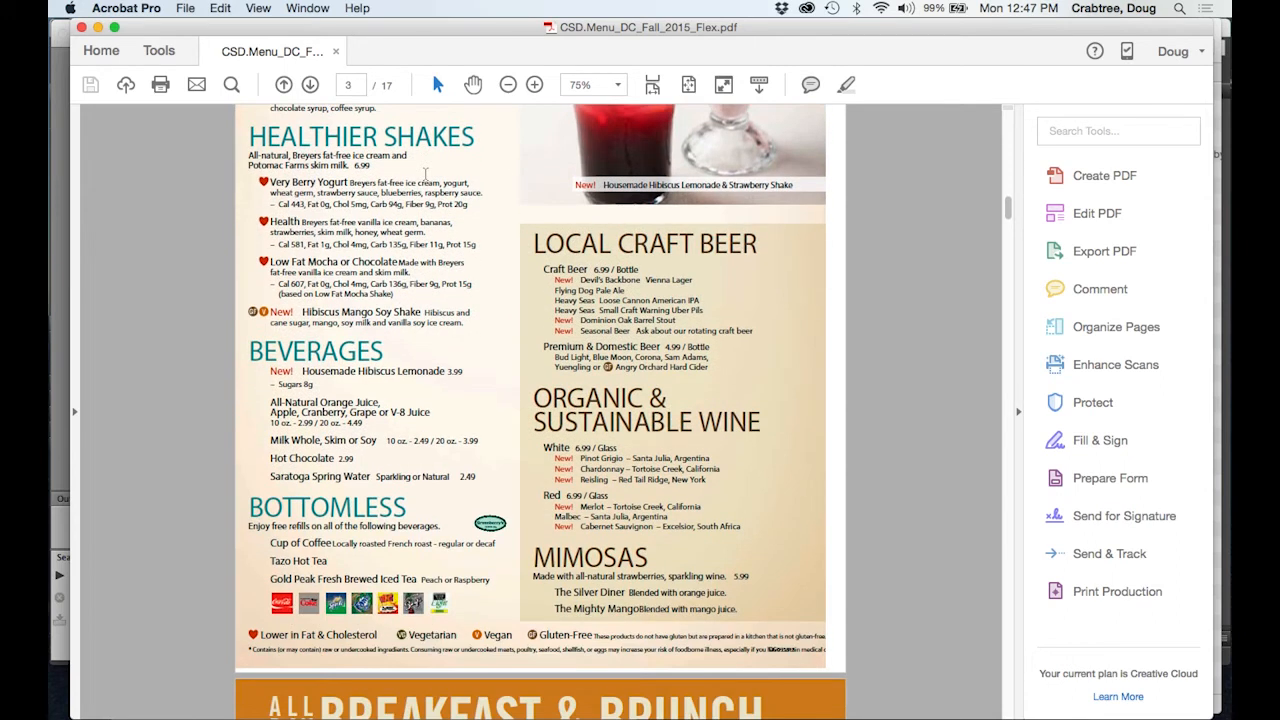
pyautogui.scroll(-8, 425, 174)
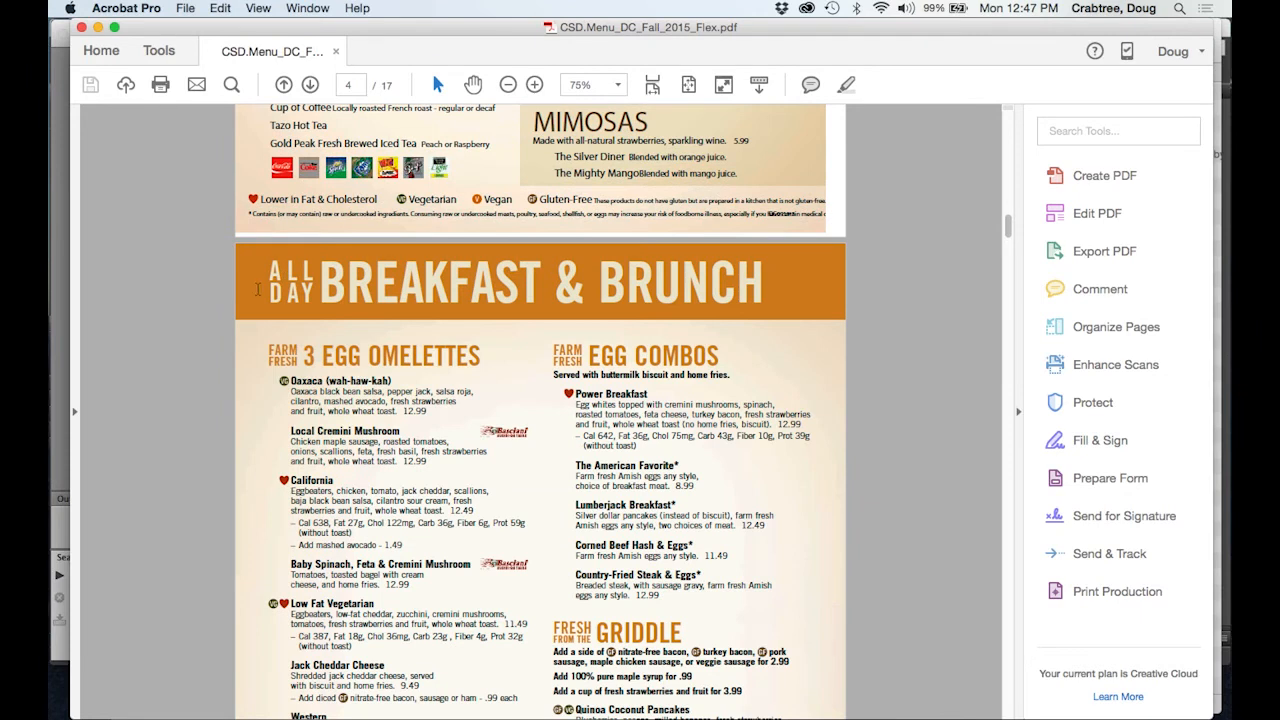
pyautogui.scroll(-12, 363, 362)
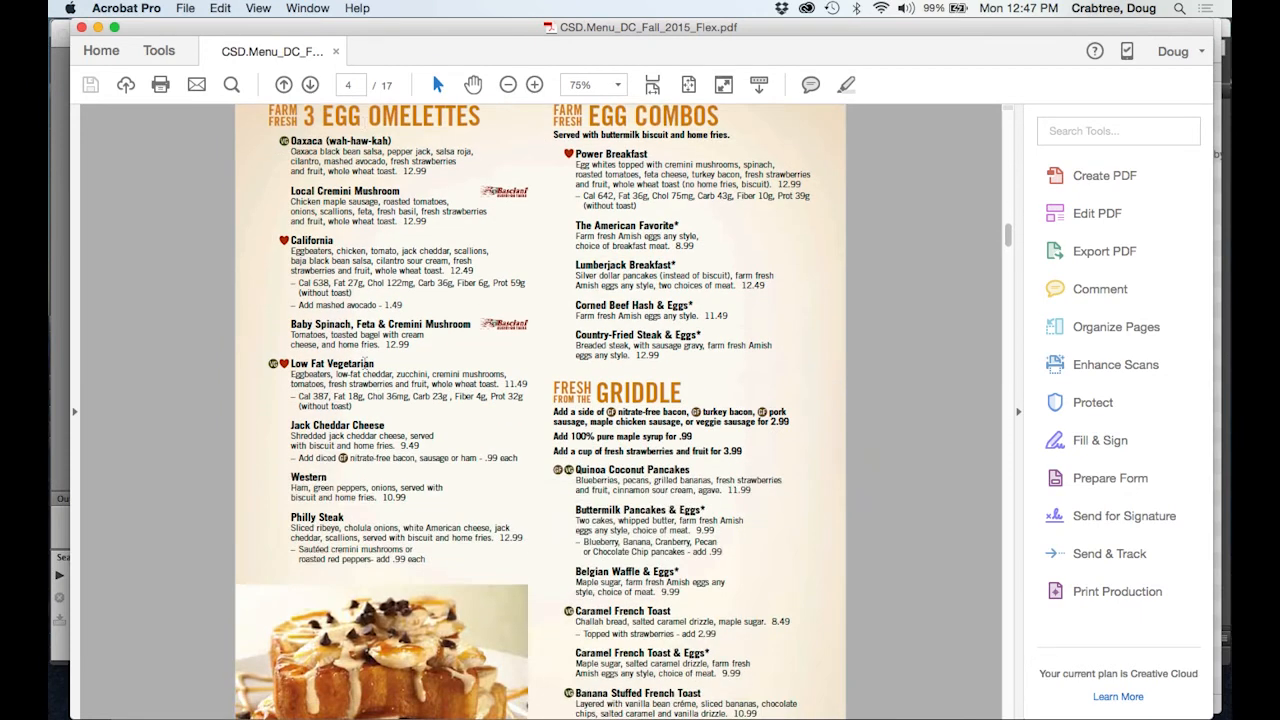
pyautogui.scroll(-1, 365, 363)
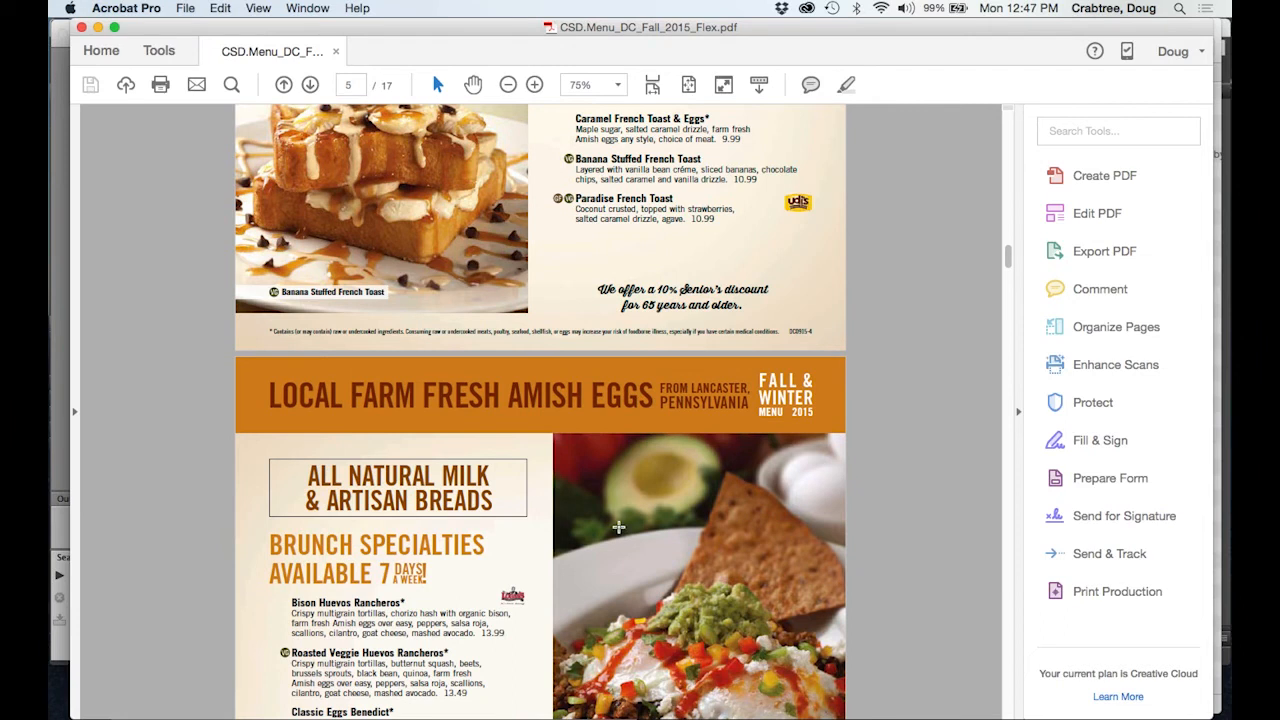
pyautogui.scroll(-5, 618, 527)
pyautogui.scroll(13, 618, 527)
pyautogui.scroll(-1, 618, 525)
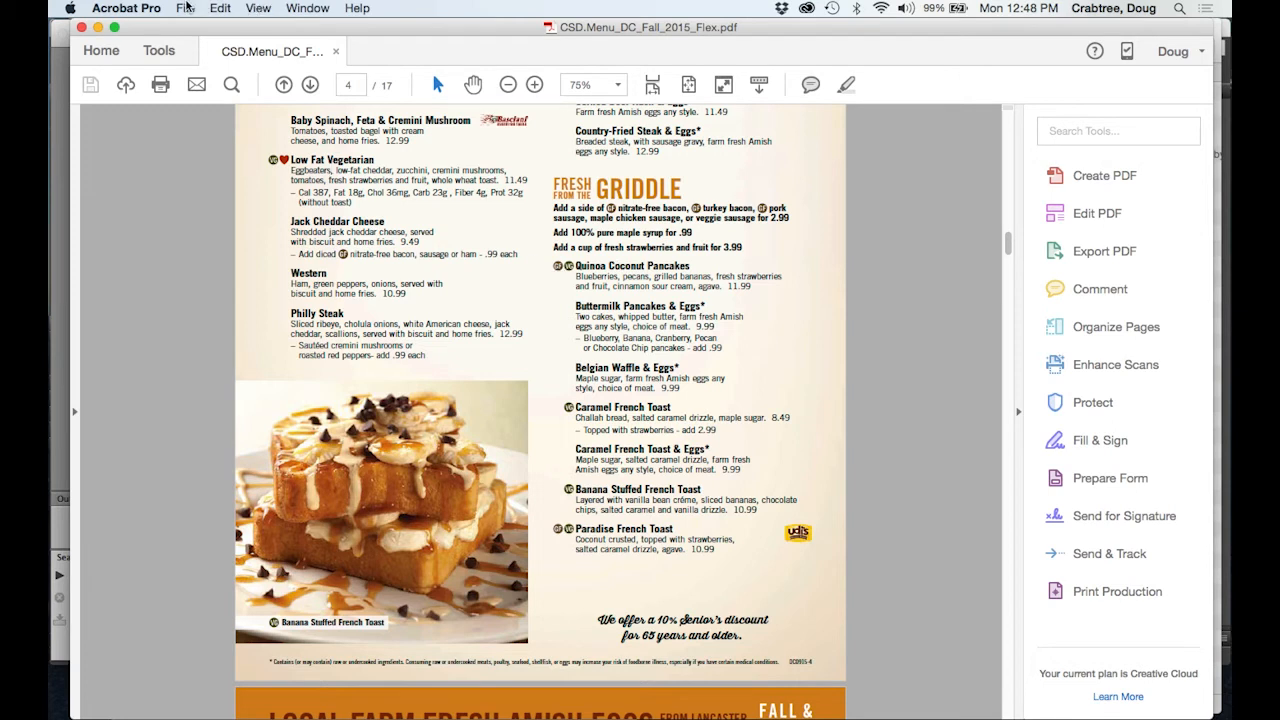
# - Review the list of fonts used in the menu PDF in the document properties, closing the properties when finished
pyautogui.click(186, 8)
pyautogui.click(219, 224)
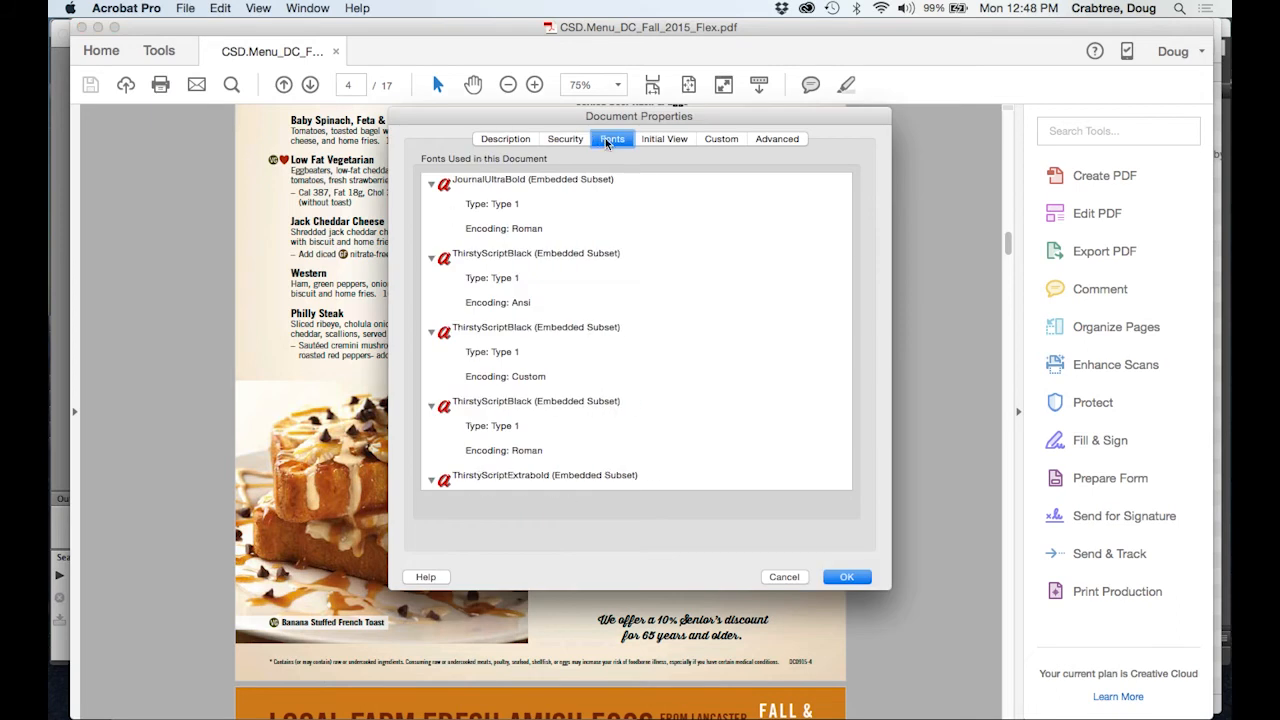
pyautogui.scroll(-10, 493, 396)
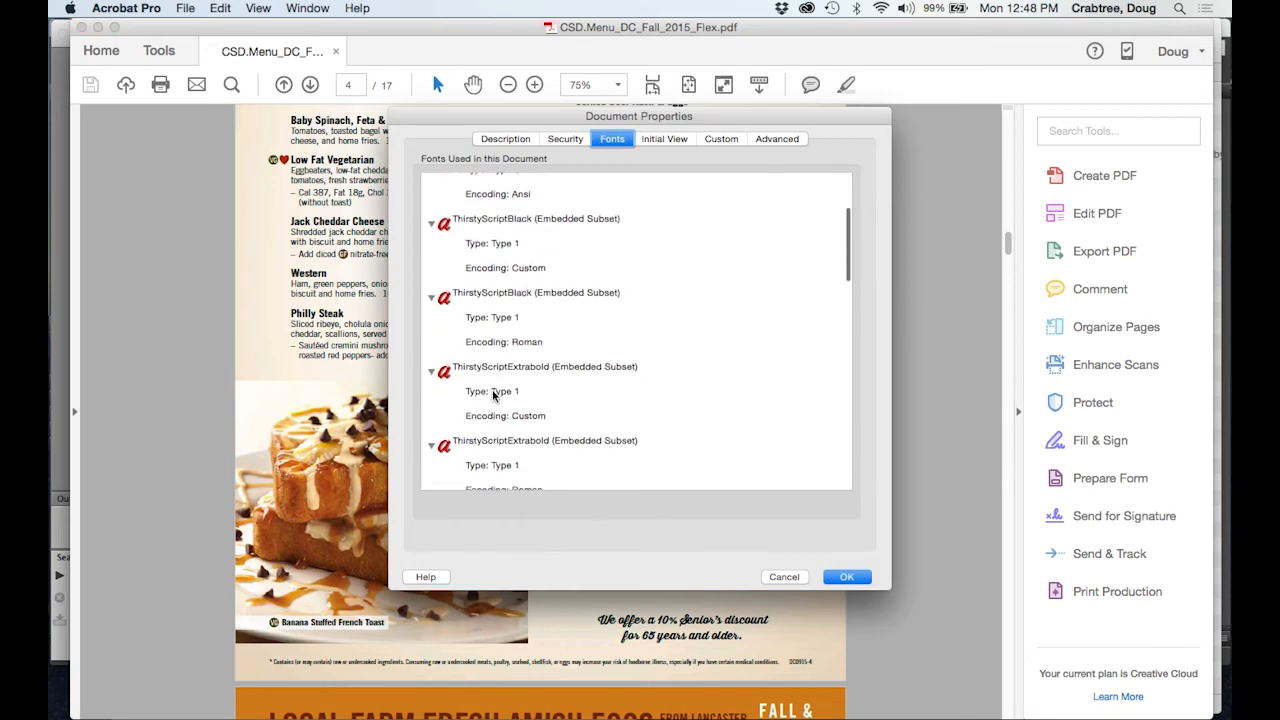
pyautogui.scroll(-3, 493, 396)
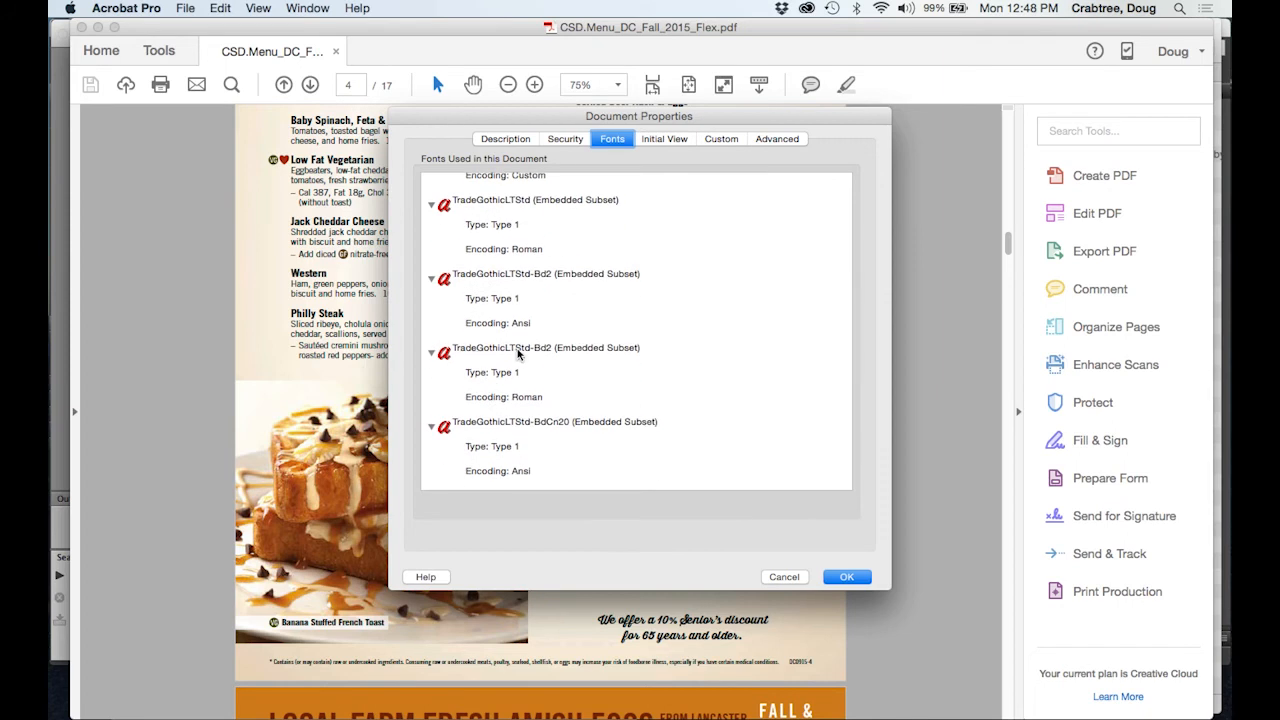
pyautogui.click(852, 580)
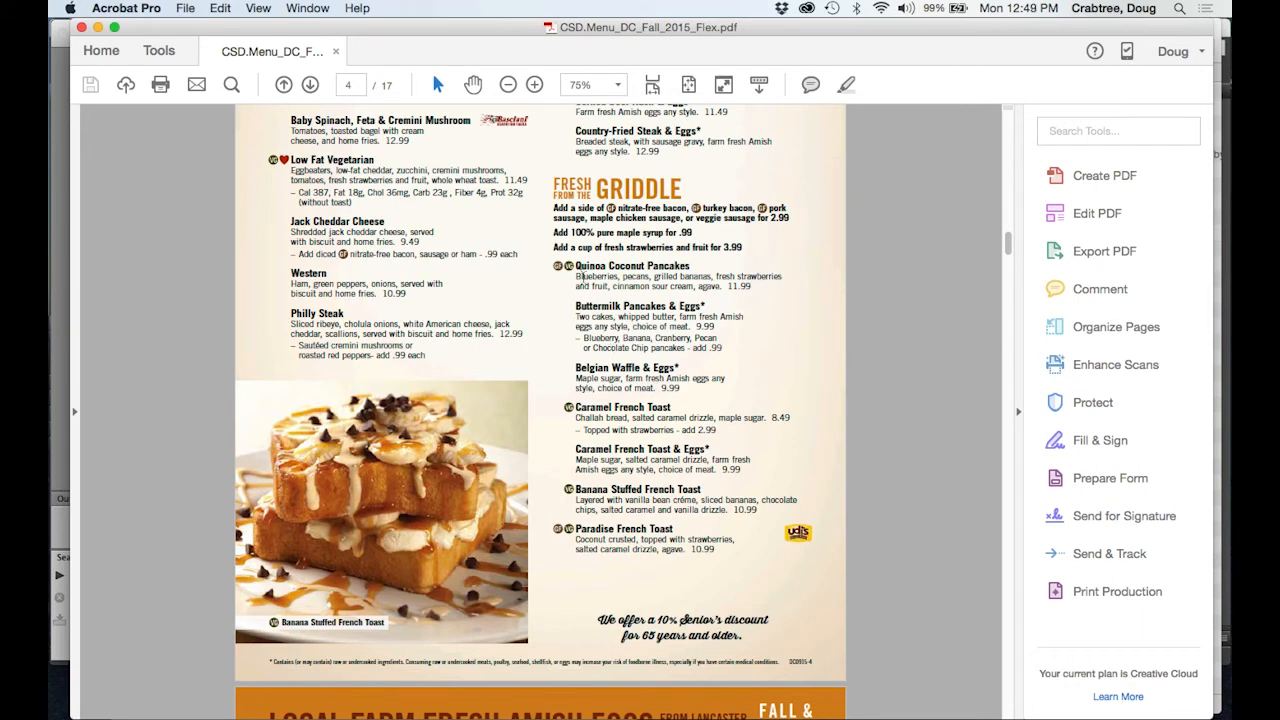
# - Magnify the menu PDF to 200% and examine the Fresh from the Griddle items on page 4
pyautogui.click(617, 86)
pyautogui.click(660, 247)
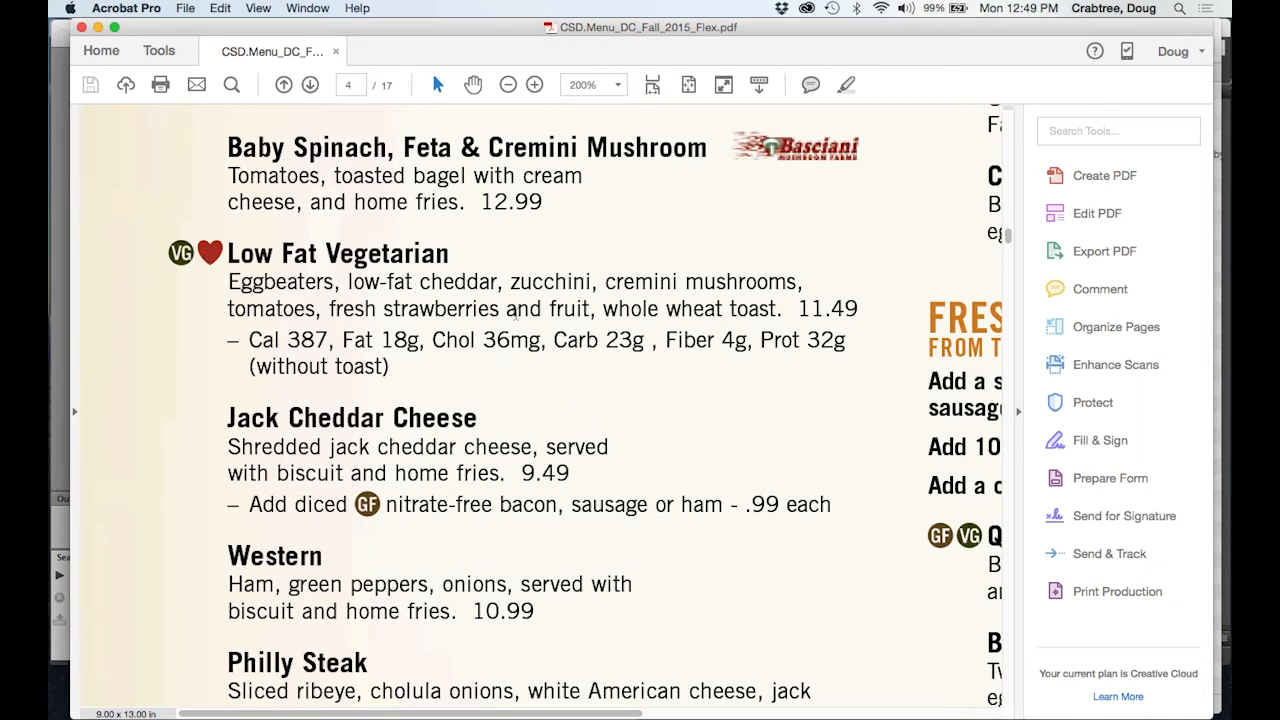
pyautogui.moveTo(925, 573); pyautogui.dragTo(375, 397)
pyautogui.scroll(-3, 375, 397)
pyautogui.hscroll(2, 375, 397)
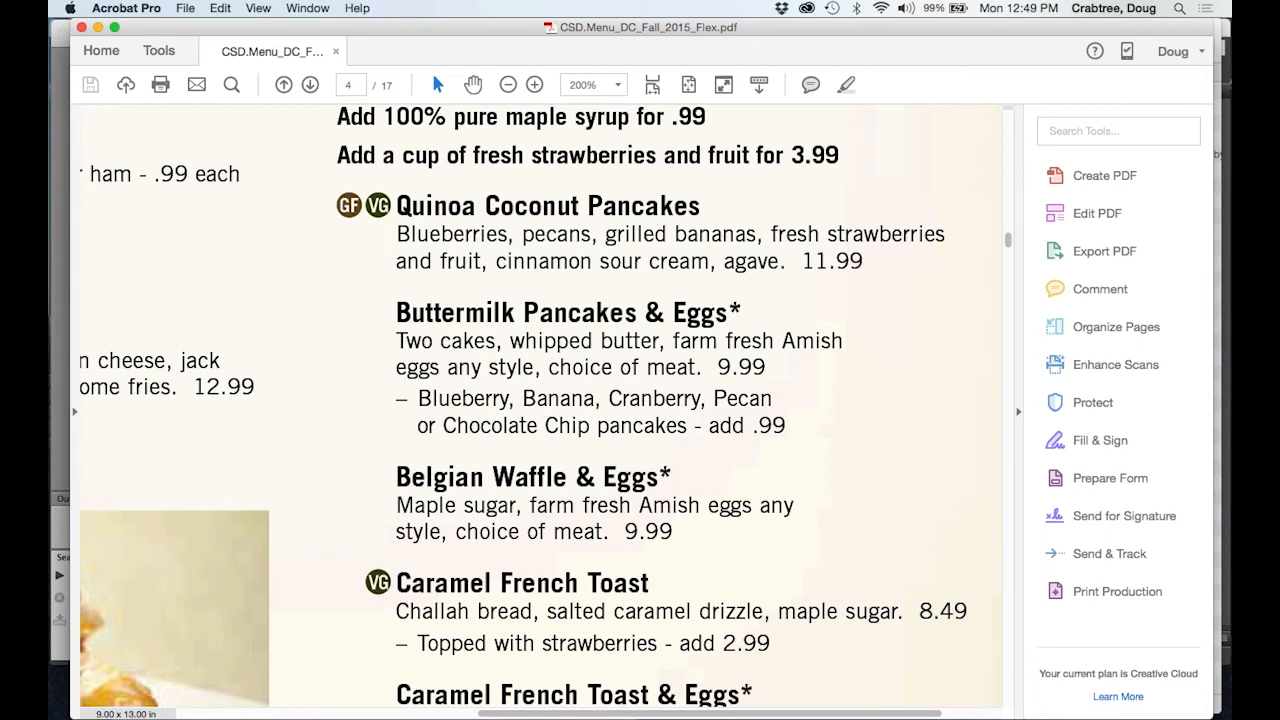
# - Switch to InDesign and examine the menu PDF placed on page 1 of testformat.indd, around the griddle items
pyautogui.moveTo(430, 712)
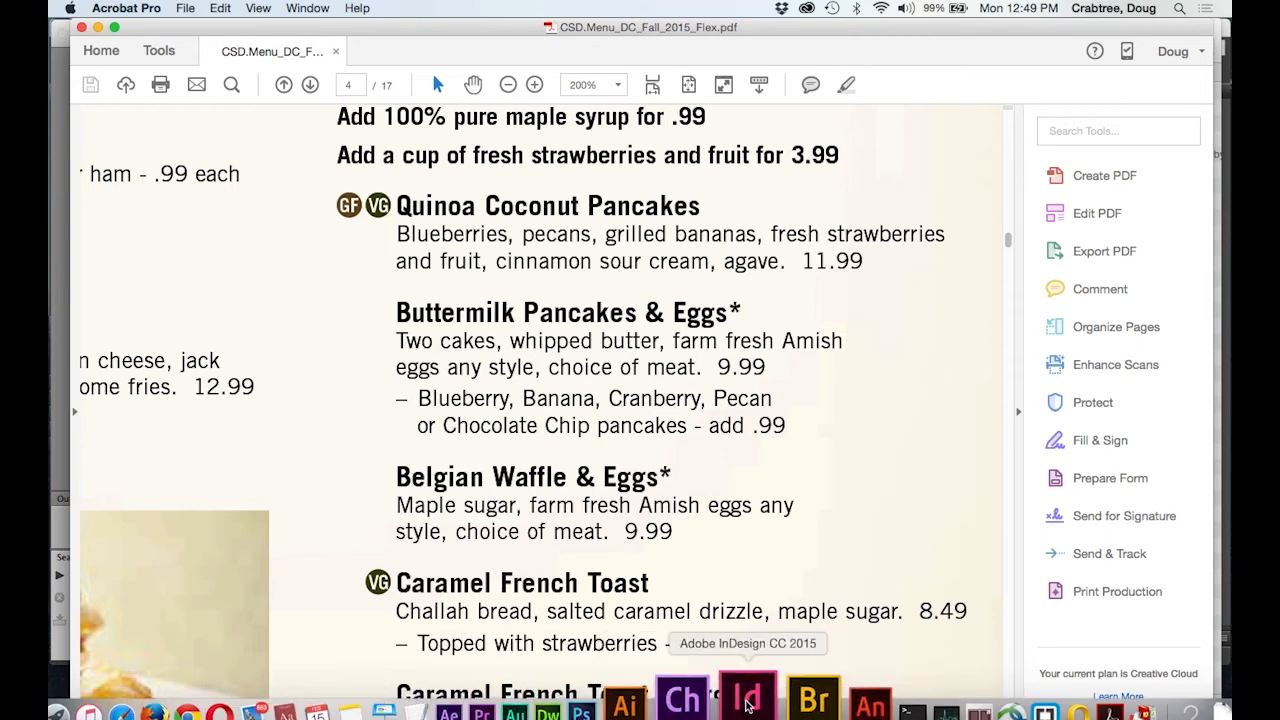
pyautogui.click(747, 705)
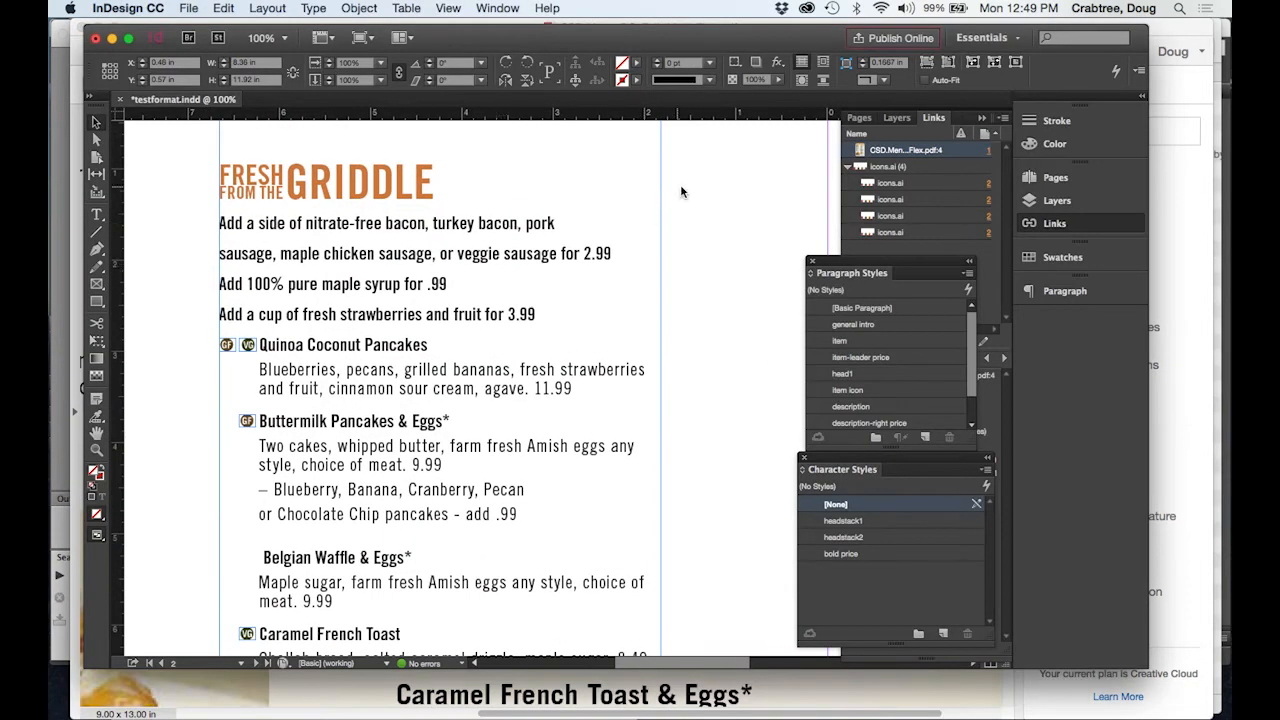
pyautogui.click(730, 187)
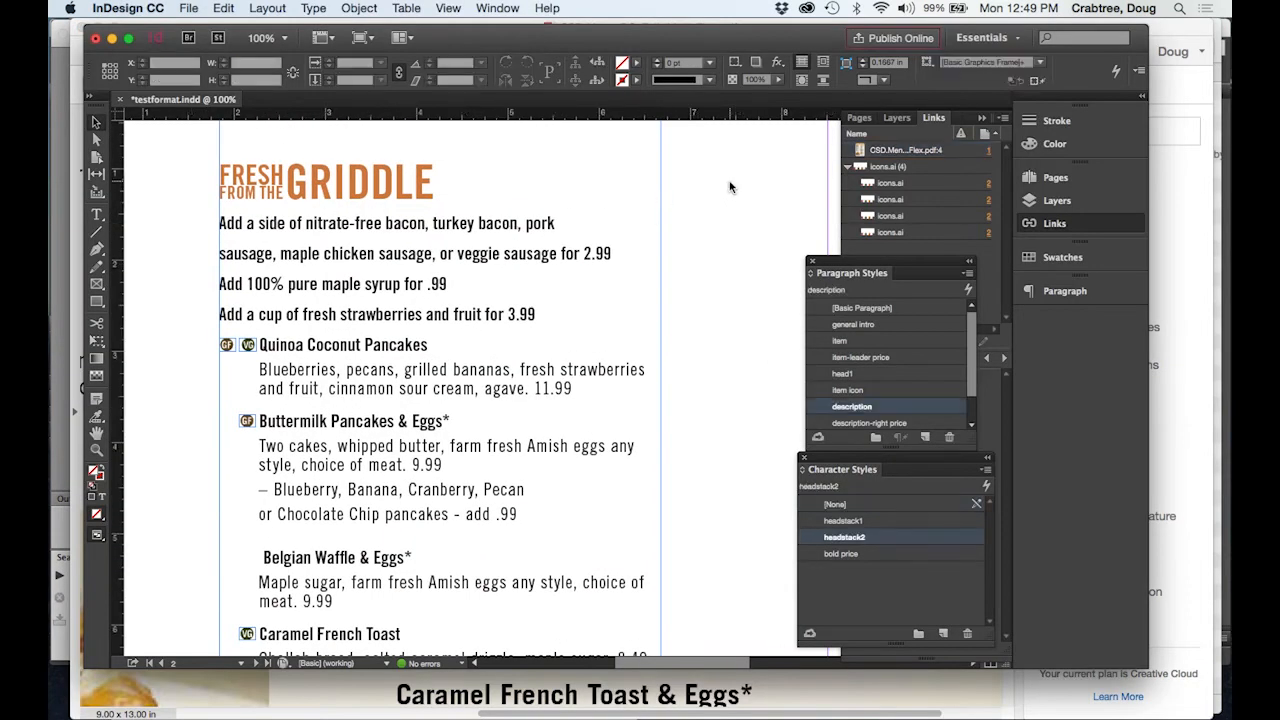
pyautogui.moveTo(730, 187); pyautogui.dragTo(659, 178)
pyautogui.scroll(10, 440, 400)
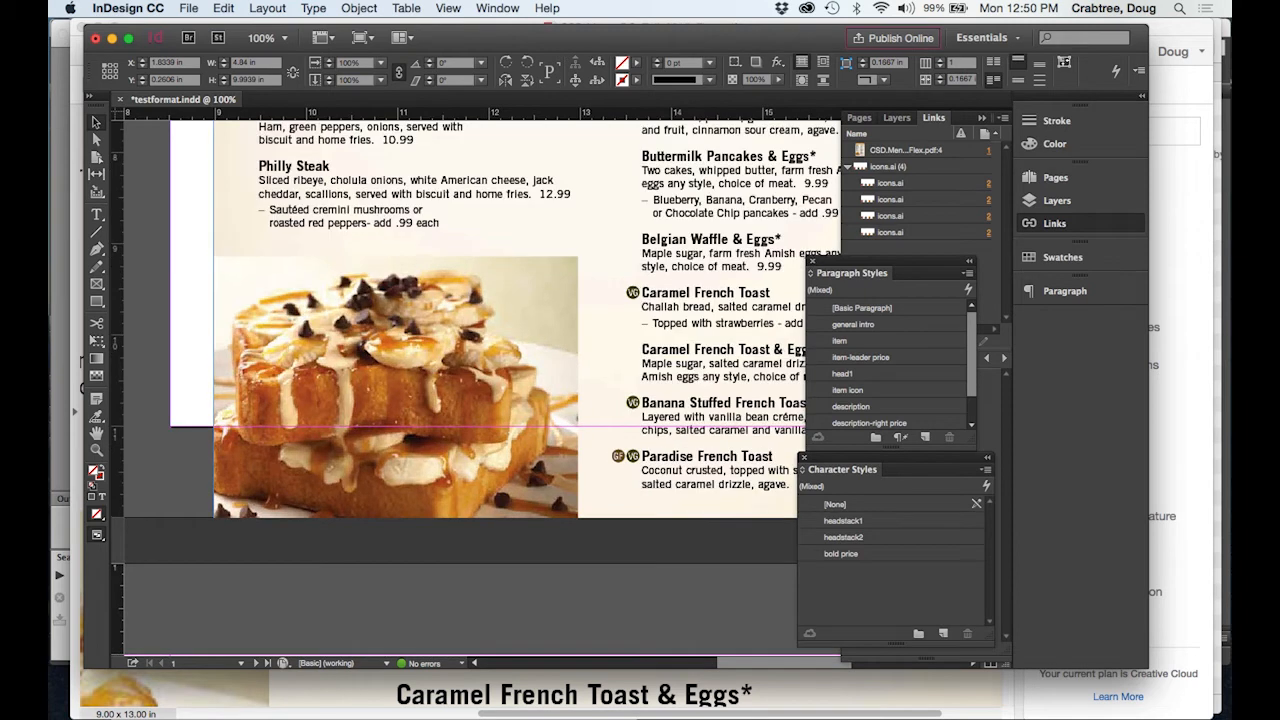
pyautogui.click(630, 196)
pyautogui.moveTo(598, 201); pyautogui.dragTo(489, 346)
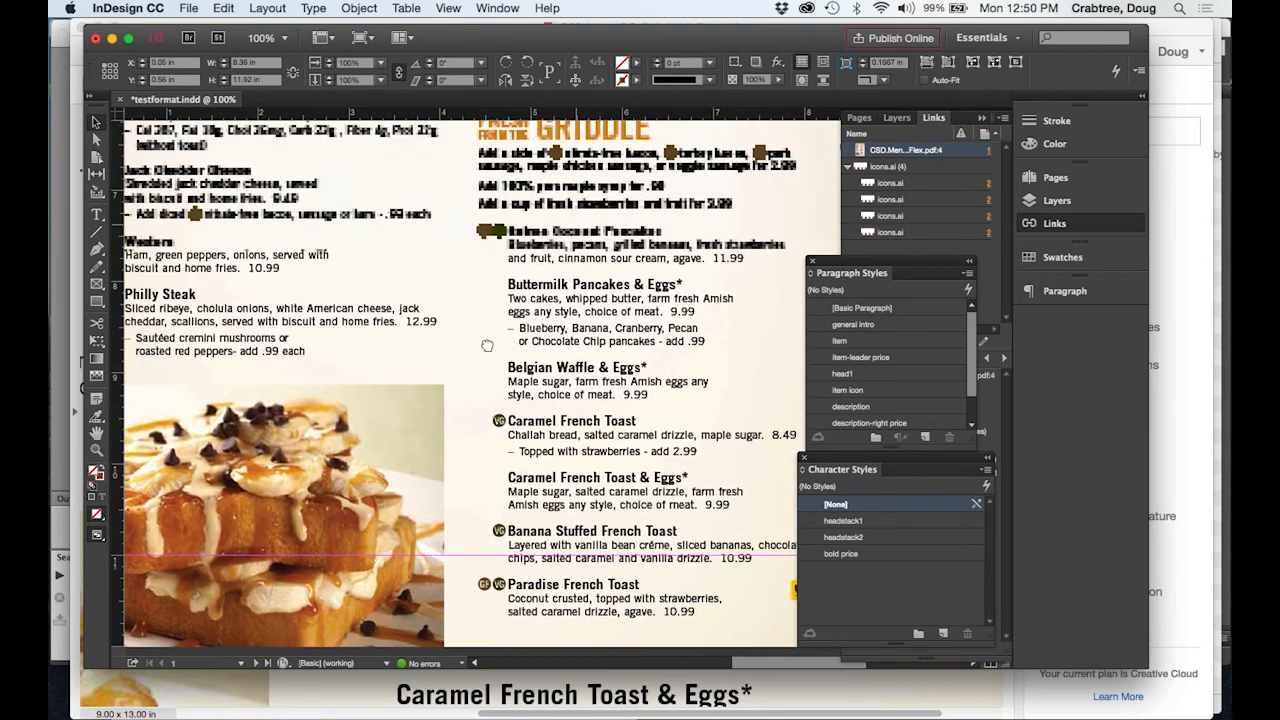
pyautogui.click(483, 388)
pyautogui.click(483, 388)
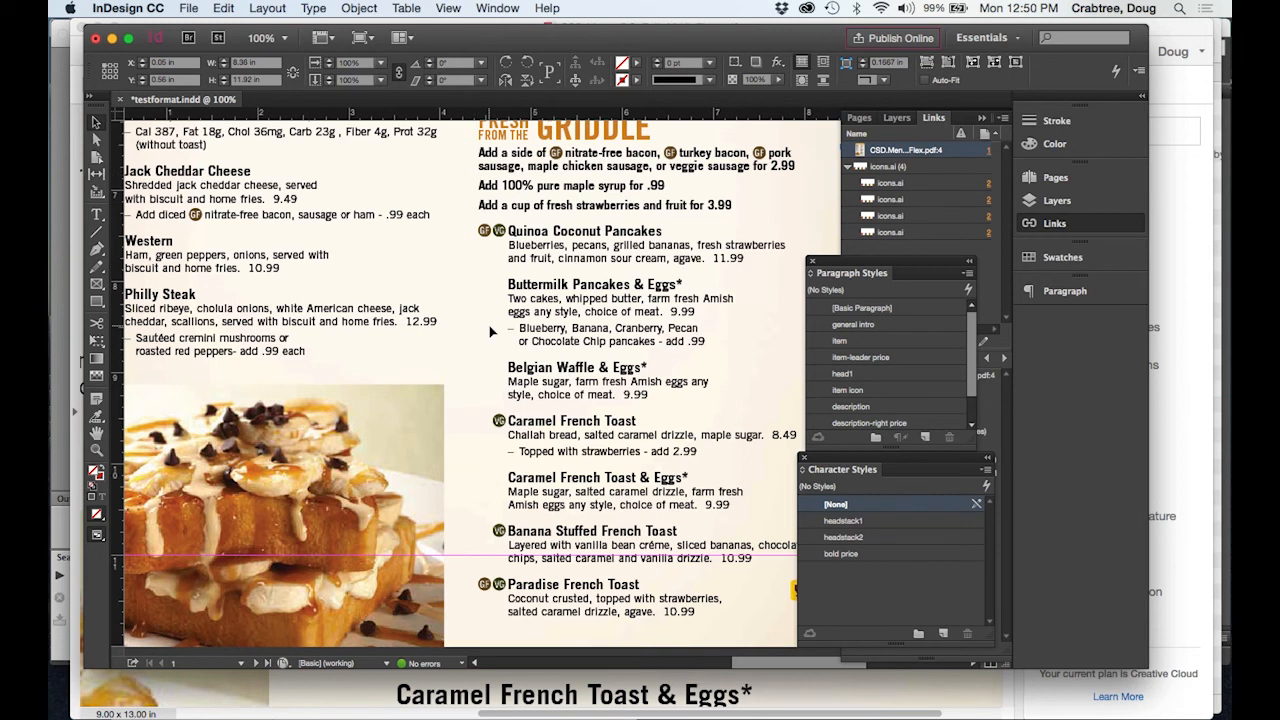
# - View the sample stacked headings and price layouts on page 3, returning to the Fresh from the Griddle text on page 2
pyautogui.scroll(-15, 445, 438)
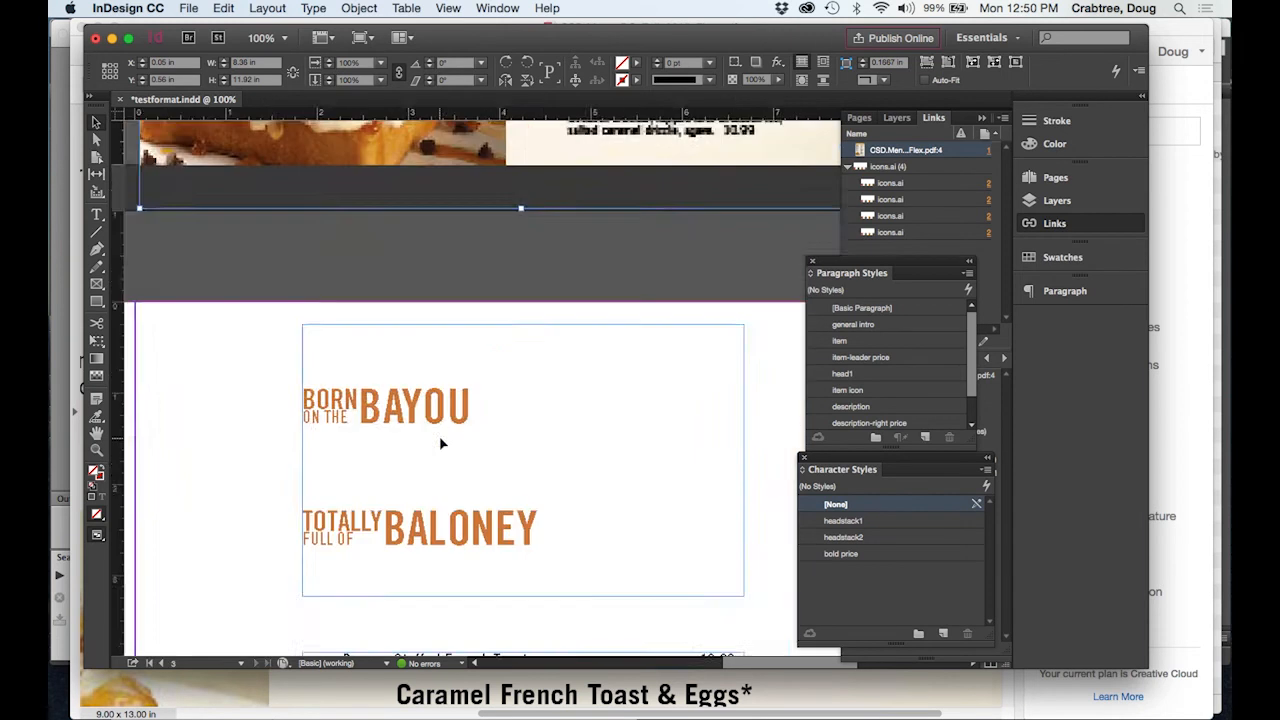
pyautogui.scroll(15, 440, 443)
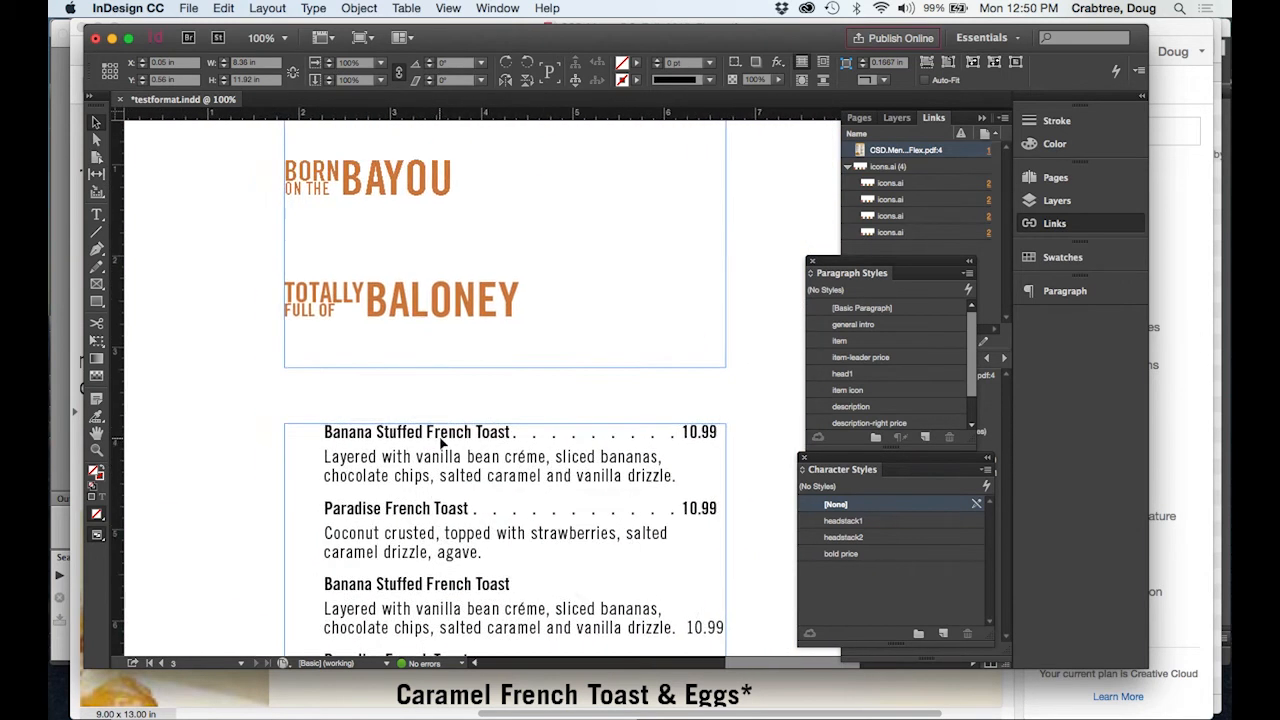
pyautogui.scroll(-5, 441, 443)
pyautogui.hscroll(-4, 441, 443)
pyautogui.scroll(10, 441, 443)
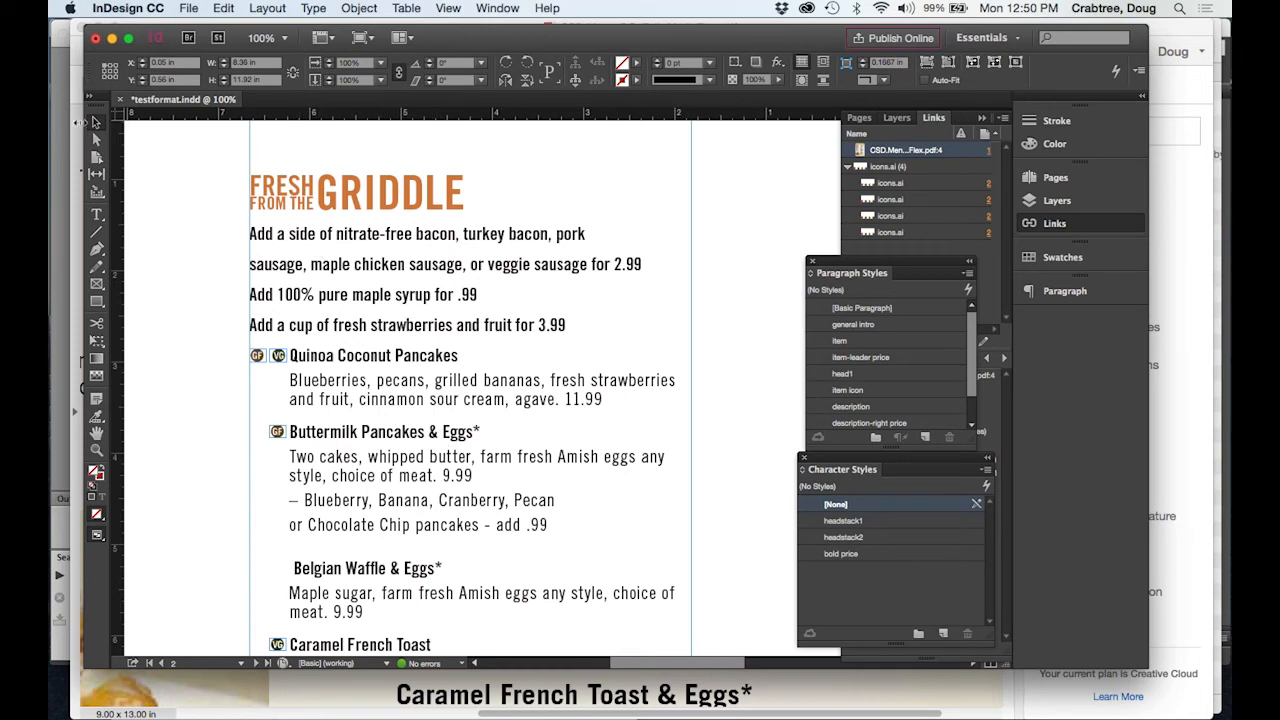
# - Inspect the basic character formats and the indents and spacing of the "general intro" paragraph style used below the Griddle heading
pyautogui.click(283, 245)
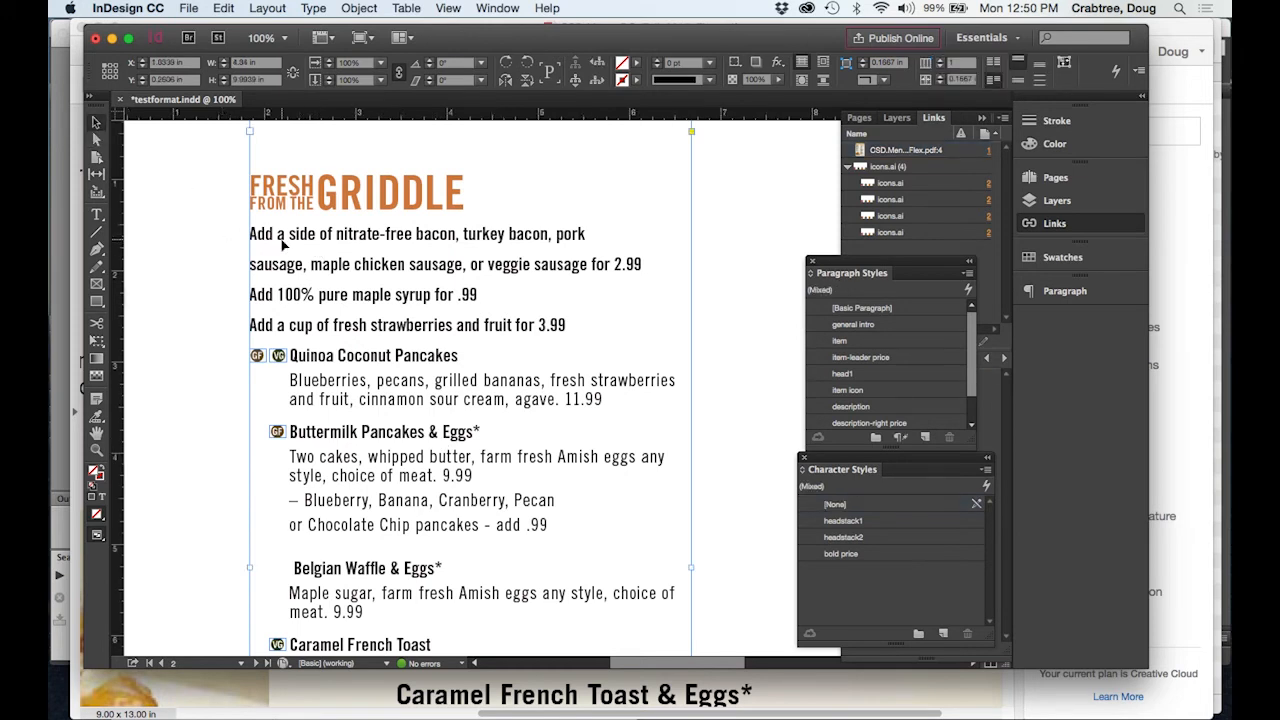
pyautogui.doubleClick(281, 240)
pyautogui.moveTo(281, 237); pyautogui.dragTo(358, 237)
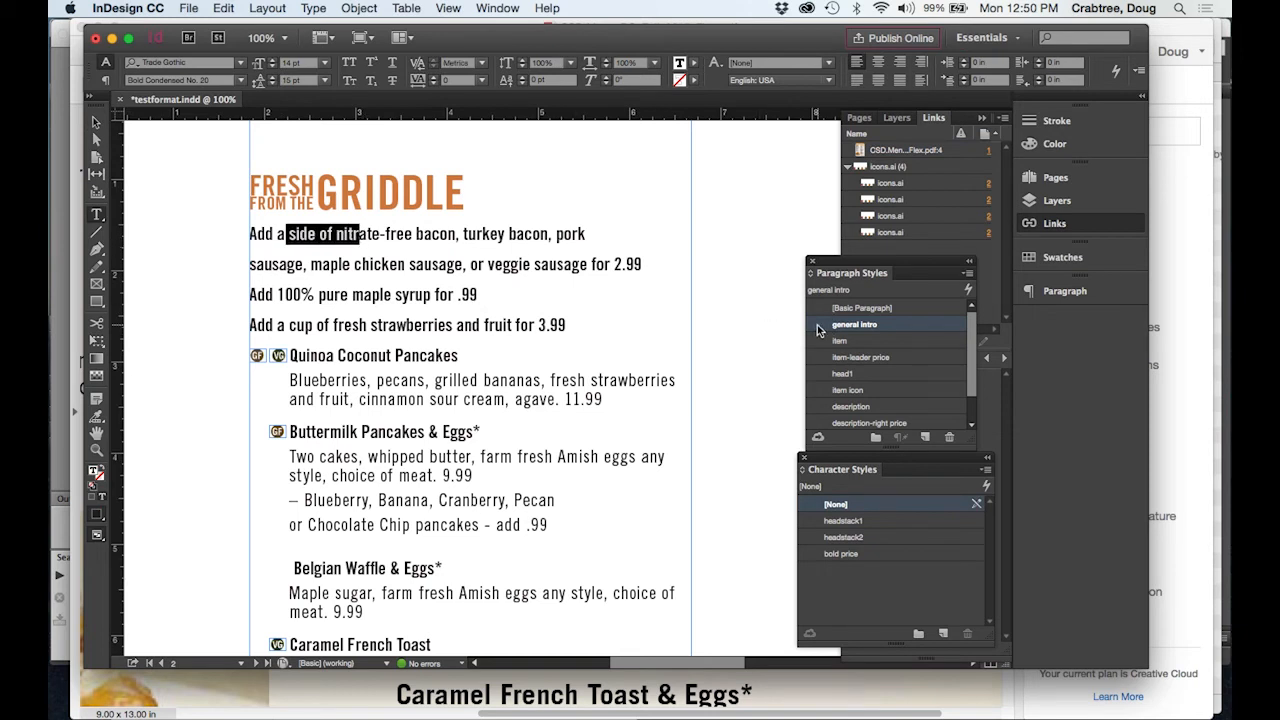
pyautogui.doubleClick(817, 324)
pyautogui.click(745, 201)
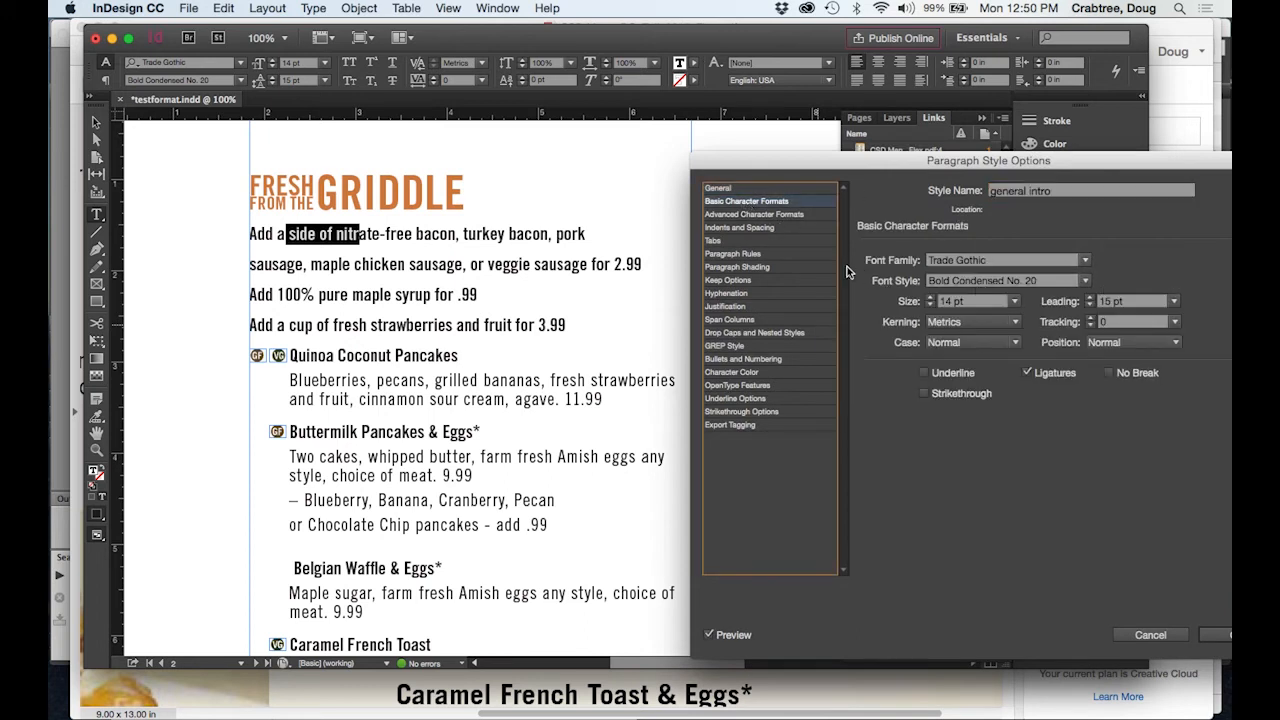
pyautogui.click(747, 229)
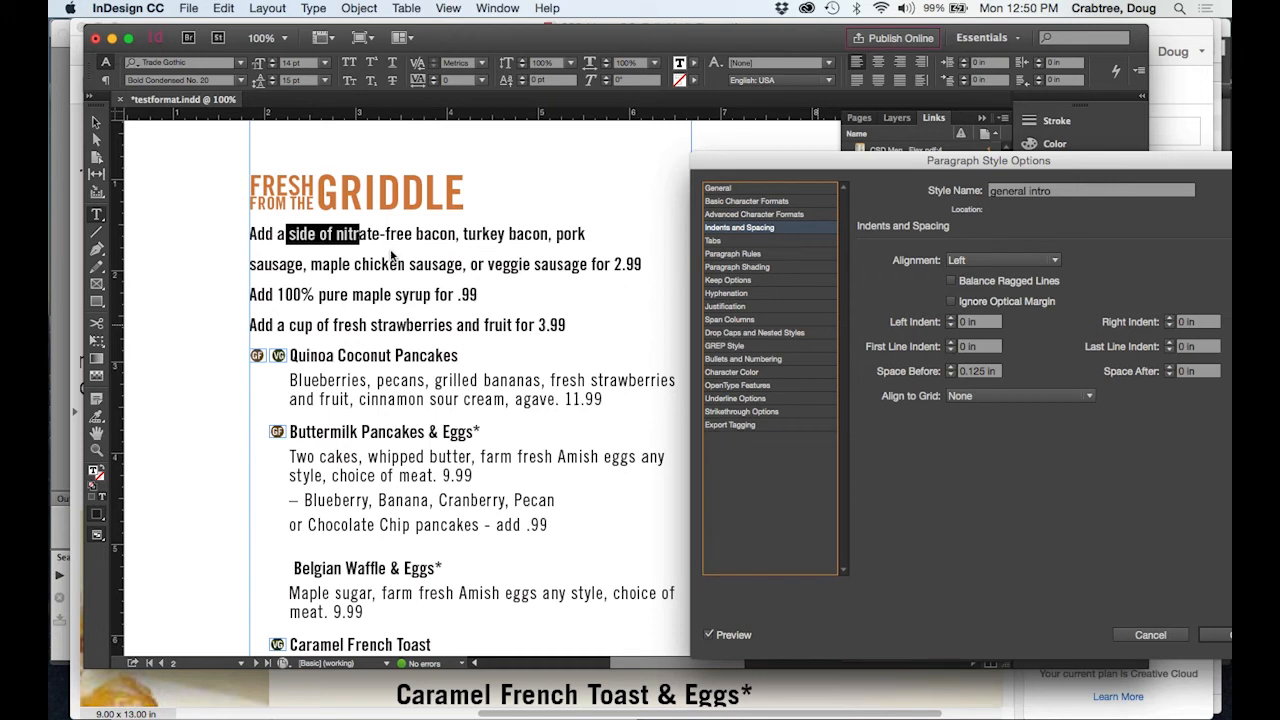
pyautogui.click(1141, 635)
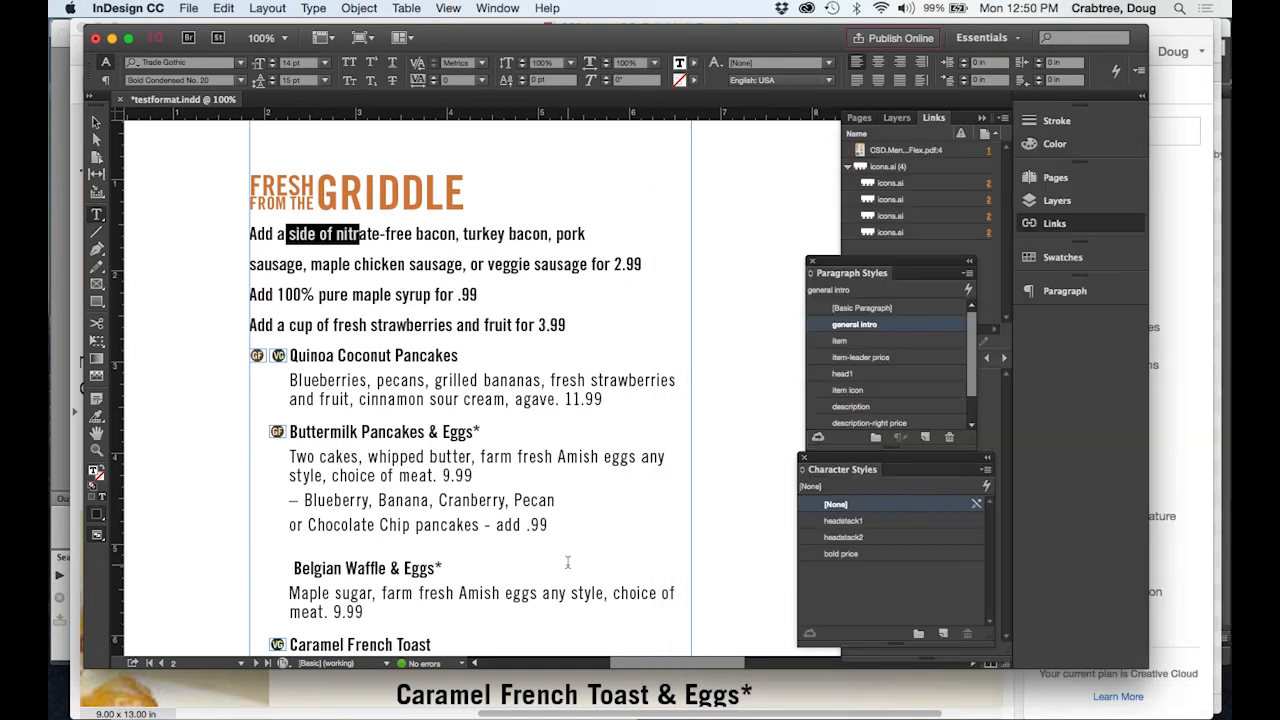
# - Inspect the character formats, indents and spacing, and tabs of the "item icon" paragraph style used by Quinoa Coconut Pancakes
pyautogui.moveTo(338, 356); pyautogui.dragTo(391, 356)
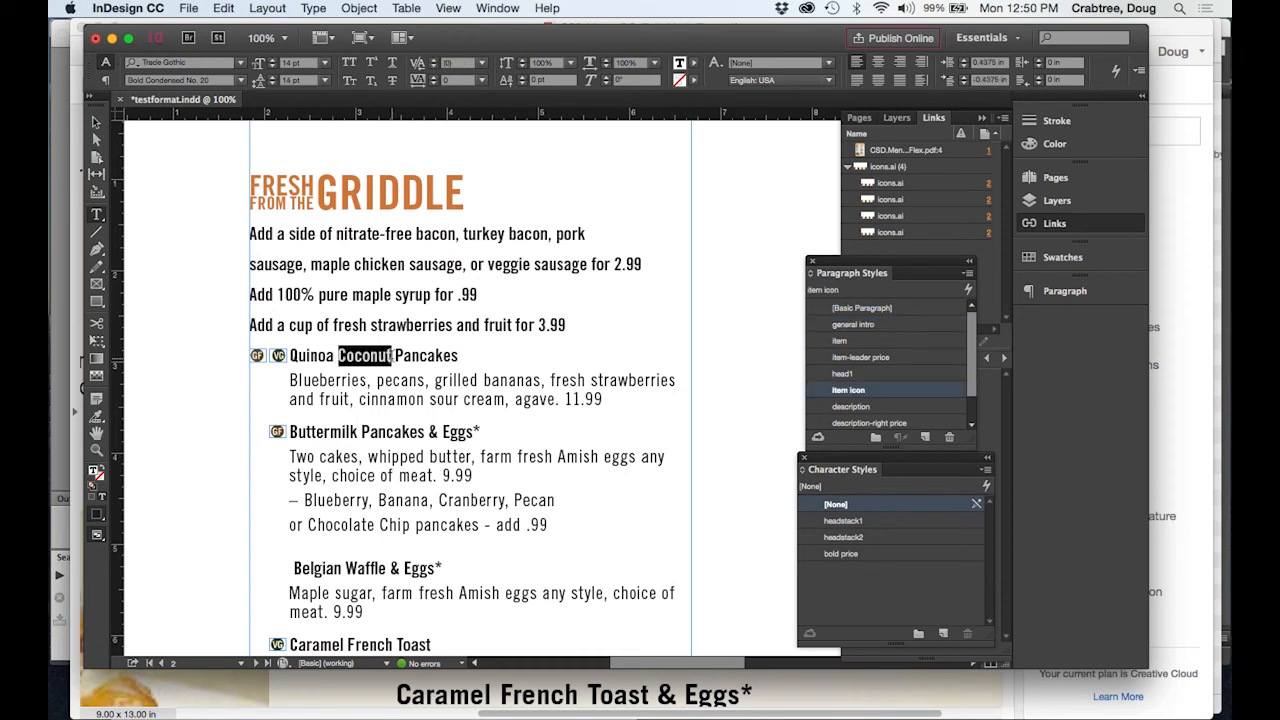
pyautogui.doubleClick(818, 389)
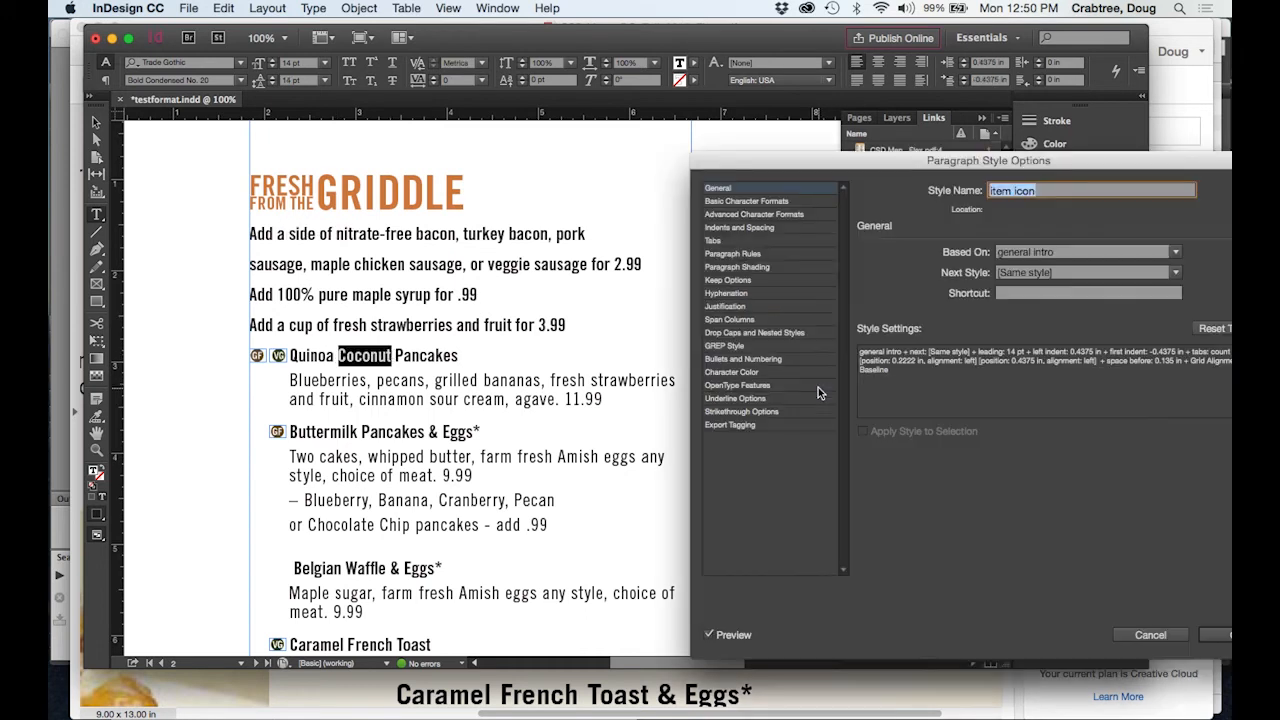
pyautogui.click(731, 202)
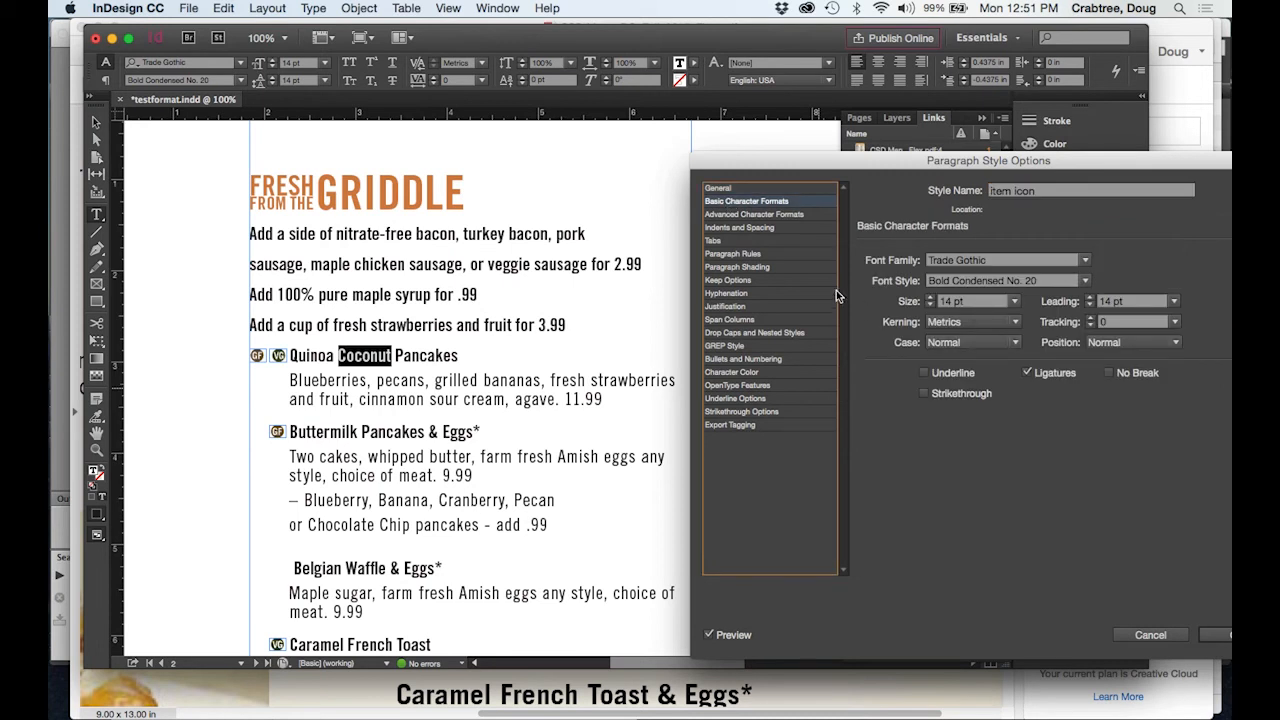
pyautogui.click(780, 227)
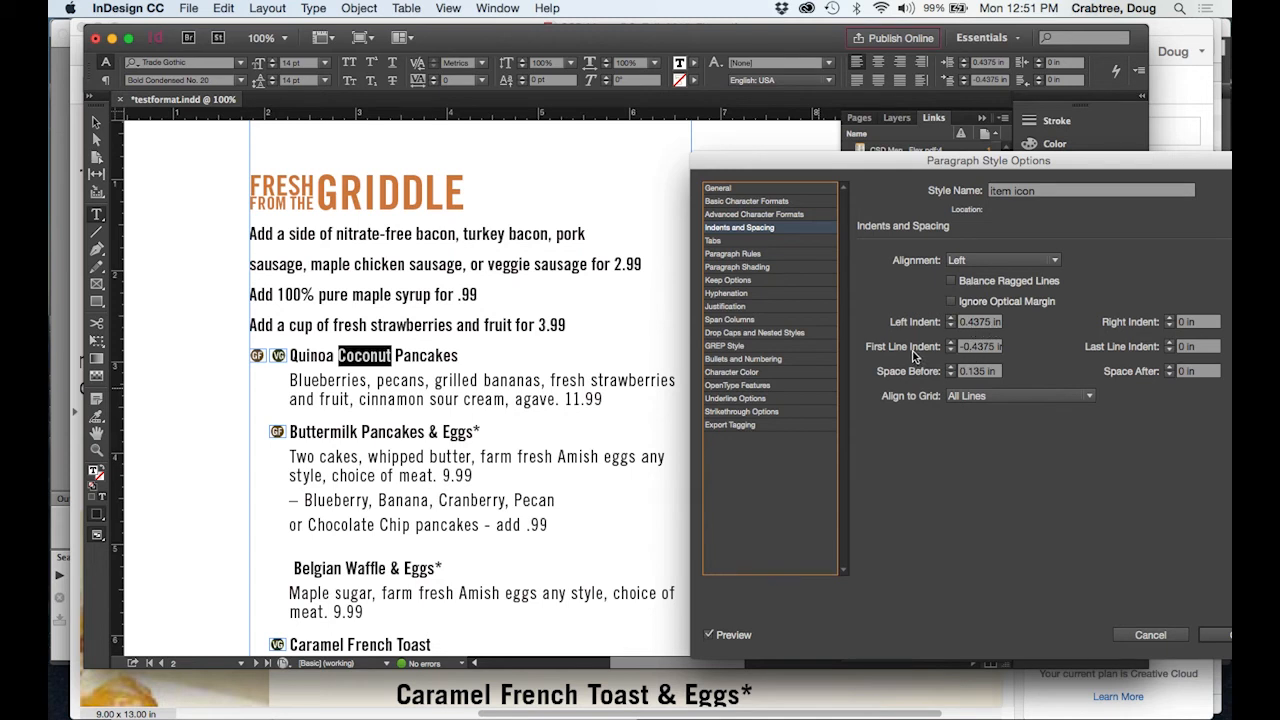
pyautogui.press('Tab')
pyautogui.click(722, 242)
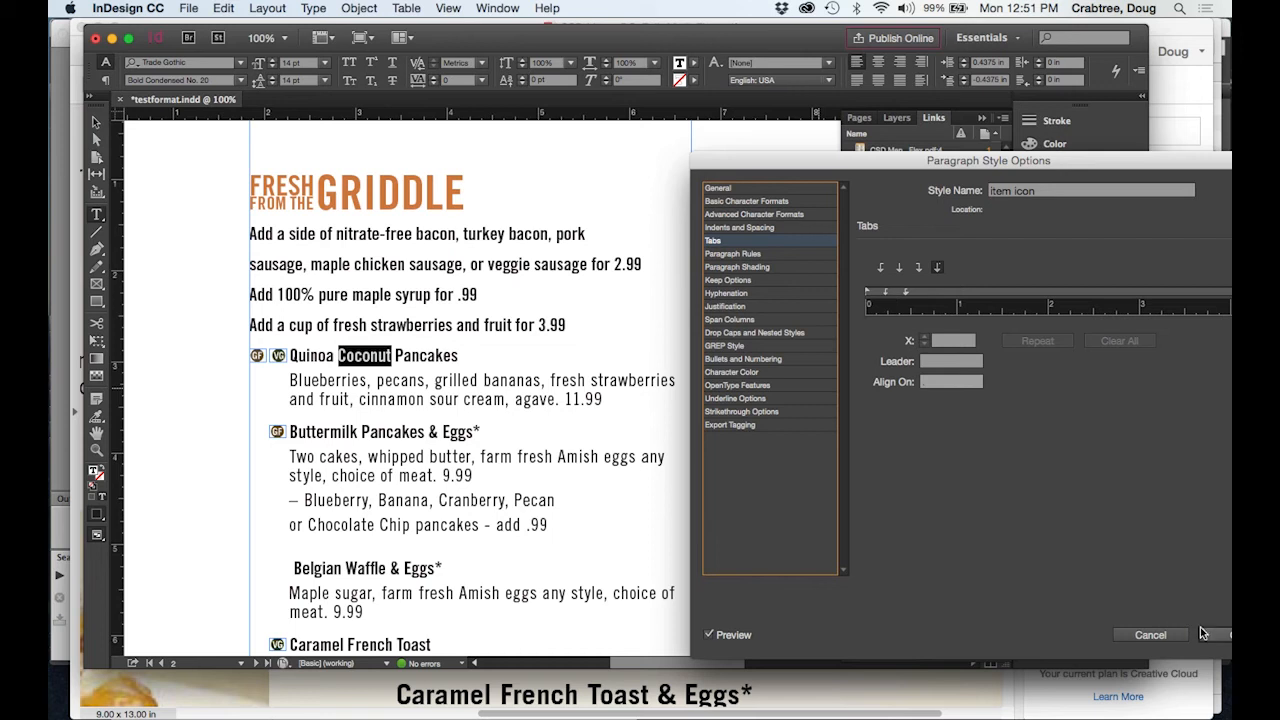
pyautogui.click(1148, 635)
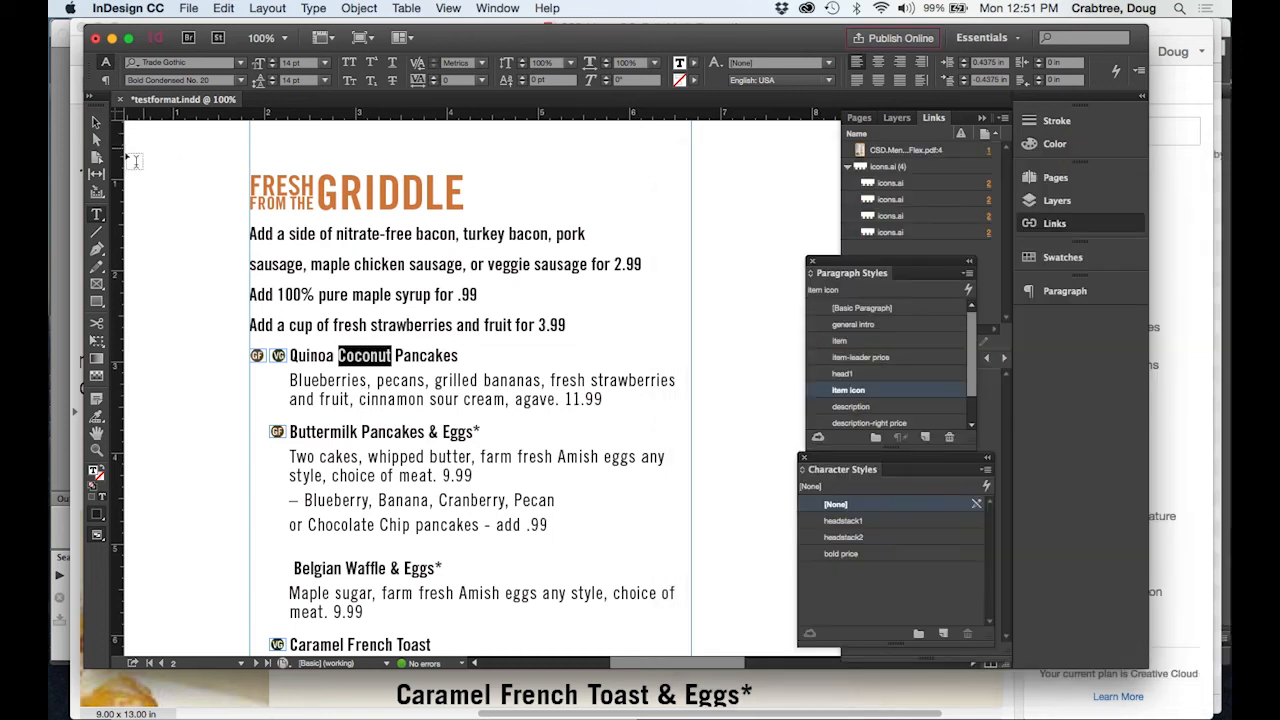
# - Nudge the linked icon graphic inside its frame beside Buttermilk Pancakes & Eggs* so the frame shows the VG icon
pyautogui.click(96, 124)
pyautogui.click(277, 432)
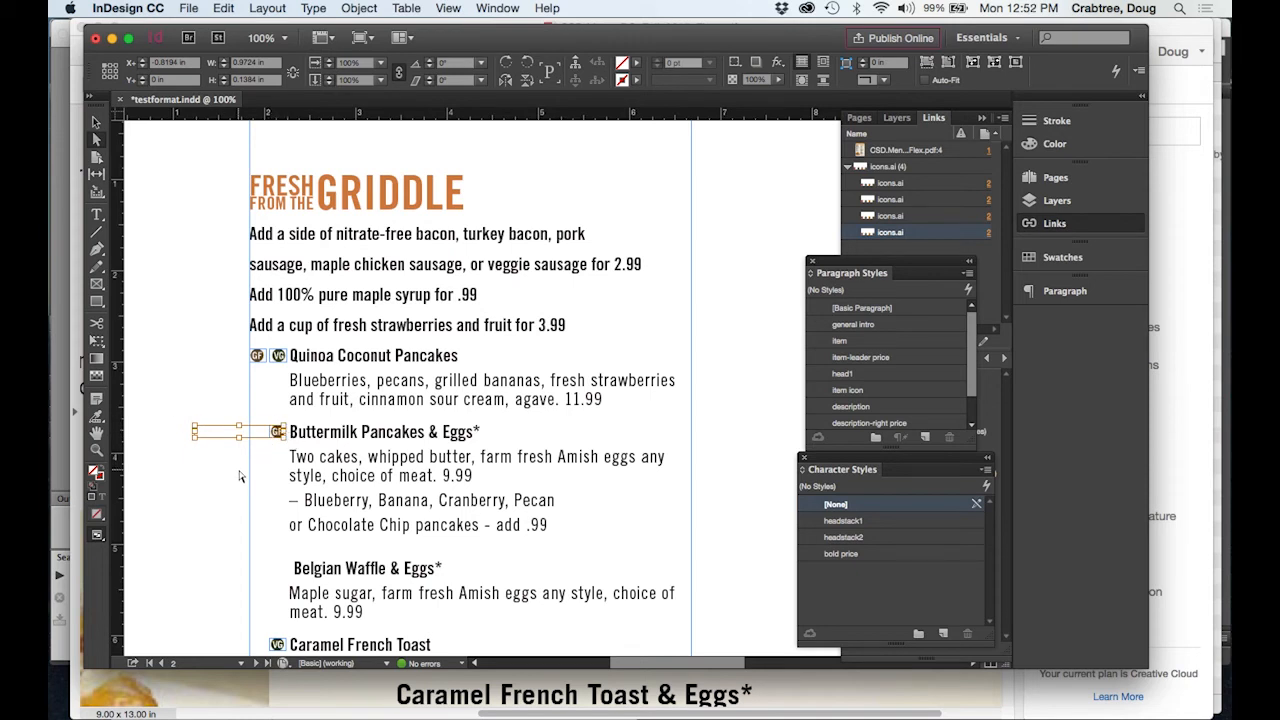
pyautogui.press('Right')
pyautogui.press('Right')
pyautogui.press('Right')
pyautogui.press('Right')
pyautogui.press('Right')
pyautogui.press('Right')
pyautogui.press('Right')
pyautogui.press('Right')
pyautogui.press('Right')
pyautogui.press('Right')
pyautogui.press('Right')
pyautogui.press('Right')
pyautogui.press('Right')
pyautogui.press('Right')
pyautogui.press('Right')
pyautogui.press('Right')
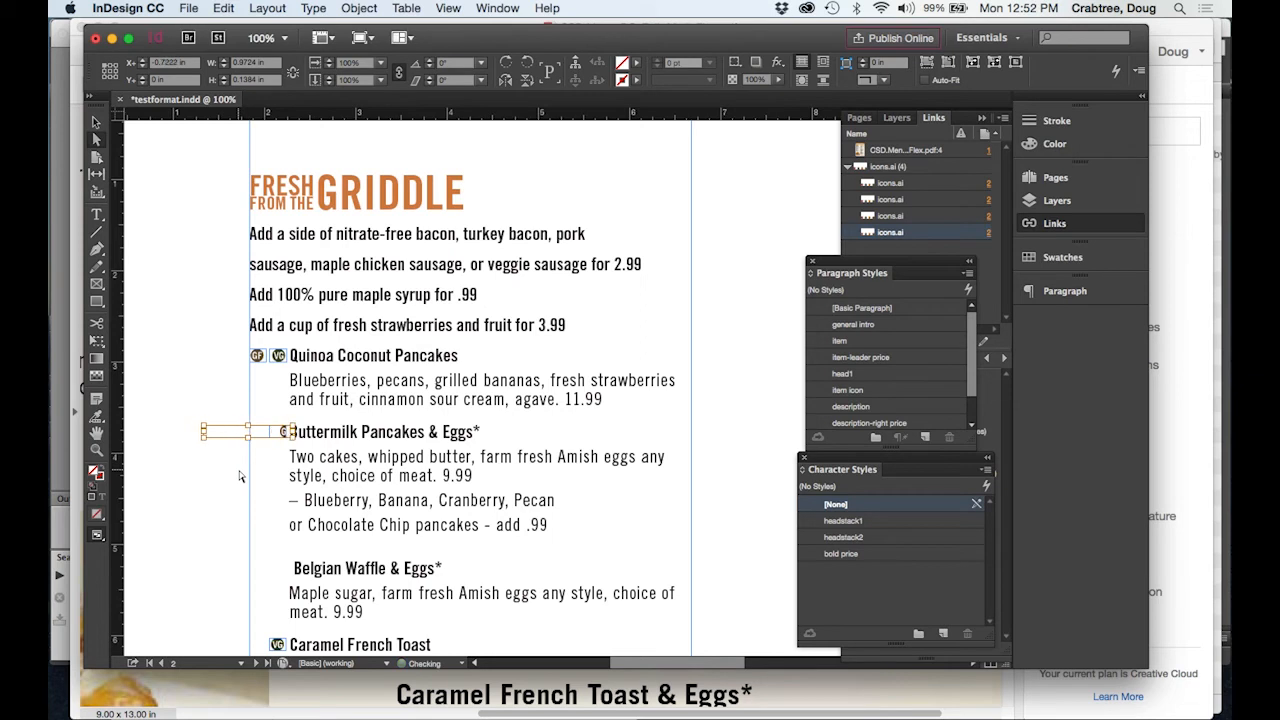
pyautogui.press('Right')
pyautogui.press('Right')
pyautogui.press('Right')
pyautogui.press('Right')
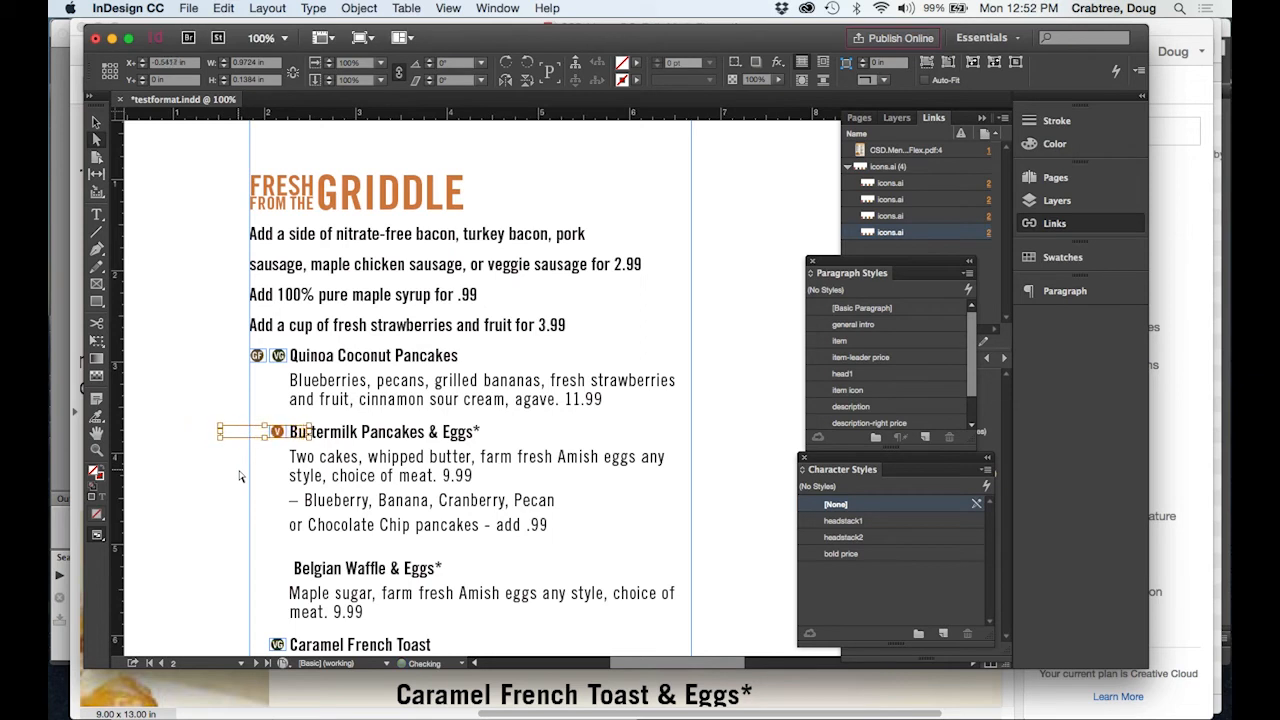
pyautogui.press('Right')
pyautogui.press('Right')
pyautogui.press('Right')
pyautogui.press('Right')
pyautogui.press('Right')
pyautogui.press('Right')
pyautogui.press('Right')
pyautogui.press('Right')
pyautogui.press('Right')
pyautogui.press('Right')
pyautogui.press('Right')
pyautogui.press('Right')
pyautogui.press('Right')
pyautogui.press('Right')
pyautogui.press('Right')
pyautogui.press('Right')
pyautogui.press('Right')
pyautogui.press('Right')
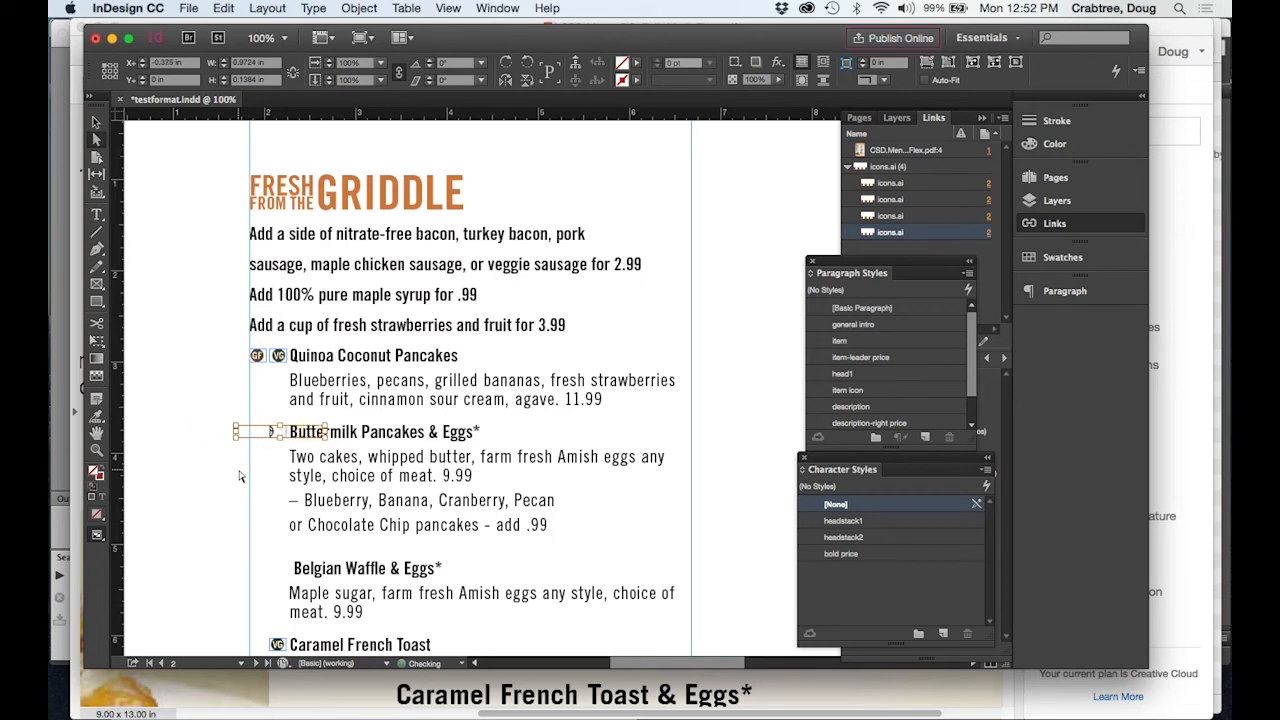
pyautogui.press('Right')
pyautogui.press('Right')
pyautogui.press('Right')
pyautogui.press('Right')
pyautogui.press('Right')
pyautogui.press('Right')
pyautogui.press('Right')
pyautogui.press('Right')
pyautogui.press('Right')
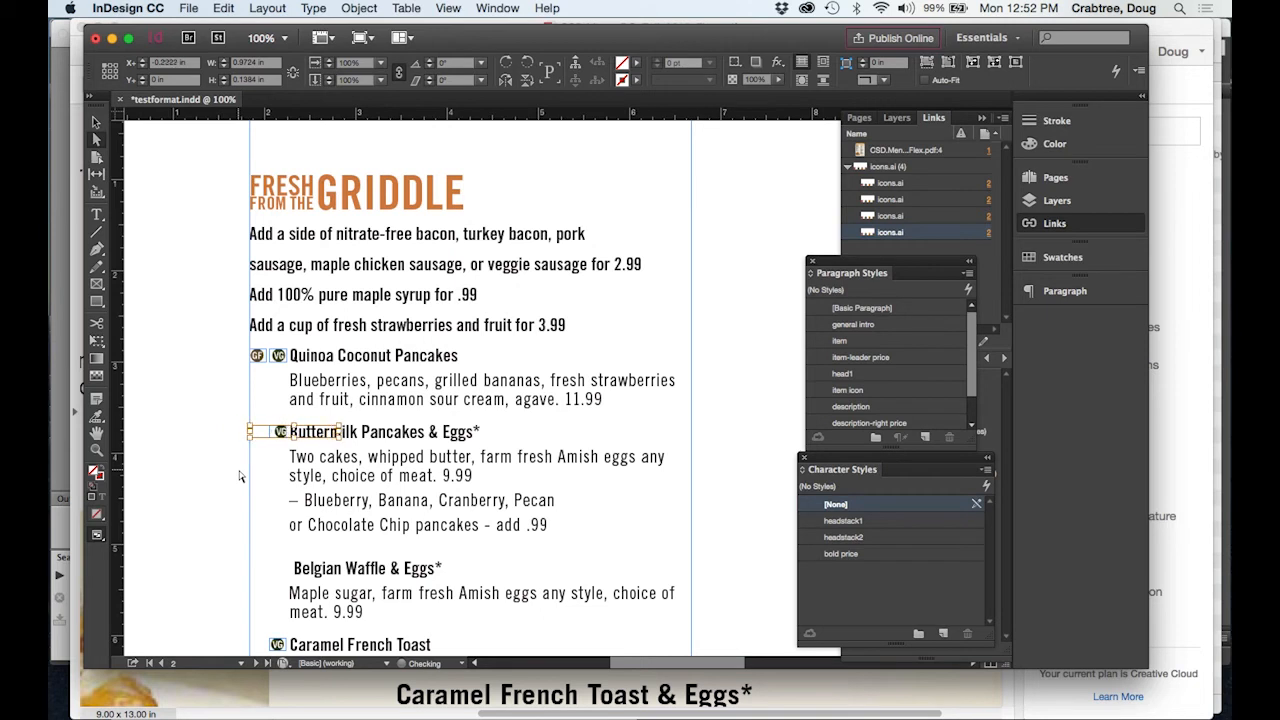
pyautogui.press('Right')
pyautogui.press('Right')
pyautogui.press('Right')
pyautogui.press('Right')
pyautogui.press('Right')
pyautogui.press('Right')
pyautogui.press('Right')
pyautogui.press('Right')
pyautogui.press('Right')
pyautogui.press('Right')
pyautogui.press('Right')
pyautogui.press('Right')
pyautogui.press('Right')
pyautogui.press('Right')
pyautogui.press('Right')
pyautogui.press('Left')
pyautogui.press('Left')
pyautogui.press('Left')
pyautogui.press('Left')
pyautogui.press('Left')
pyautogui.press('Left')
pyautogui.press('Left')
pyautogui.press('Left')
pyautogui.press('Left')
pyautogui.press('Left')
pyautogui.press('Left')
pyautogui.press('Left')
pyautogui.press('Left')
pyautogui.press('Left')
pyautogui.press('Left')
pyautogui.press('Left')
pyautogui.press('Left')
pyautogui.press('Left')
pyautogui.press('Left')
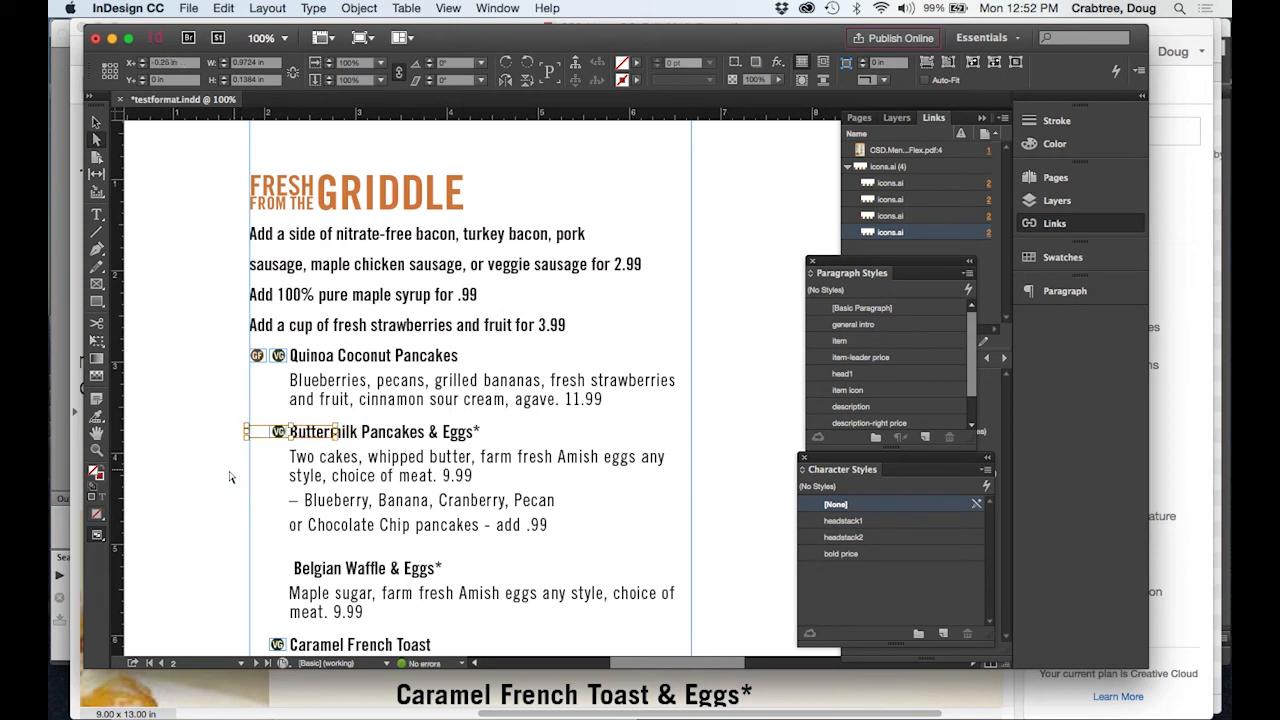
pyautogui.click(290, 476)
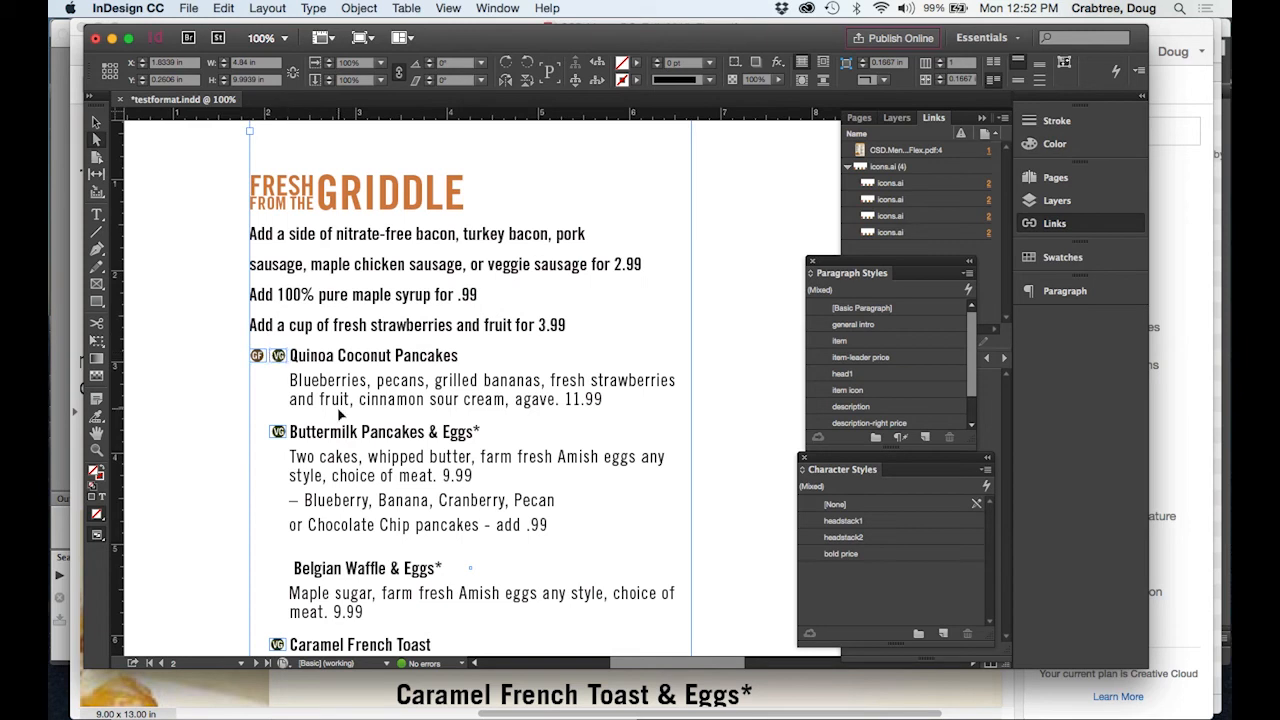
pyautogui.moveTo(359, 385); pyautogui.dragTo(350, 385)
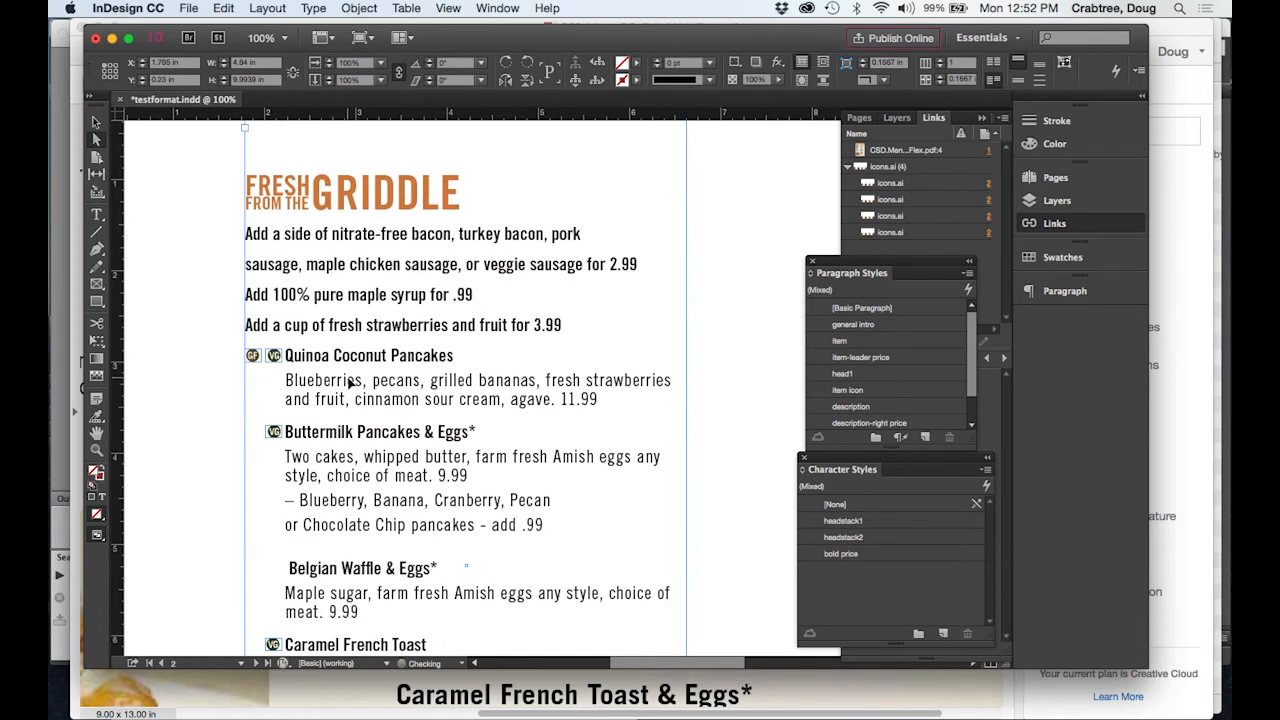
pyautogui.press('super+z')
# - Inspect the basic character formats, indents and spacing, and tabs of the "description" paragraph style used below Quinoa Coconut Pancakes
pyautogui.doubleClick(392, 380)
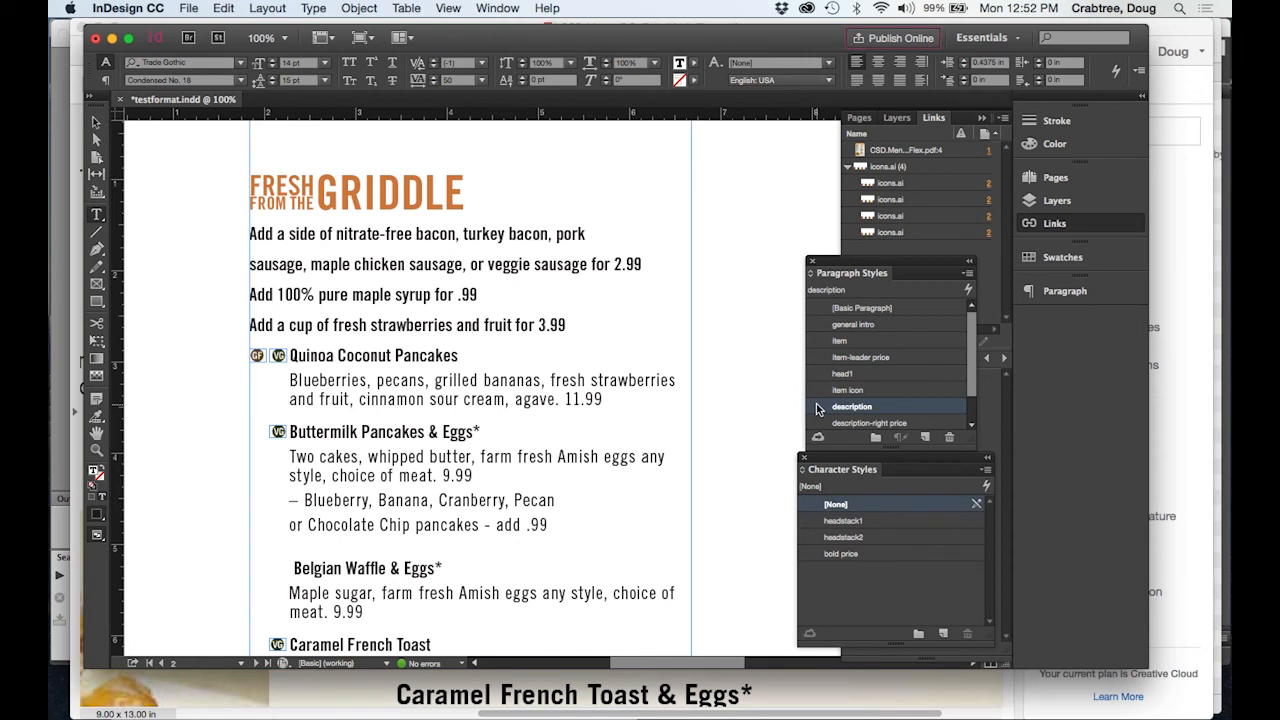
pyautogui.doubleClick(817, 409)
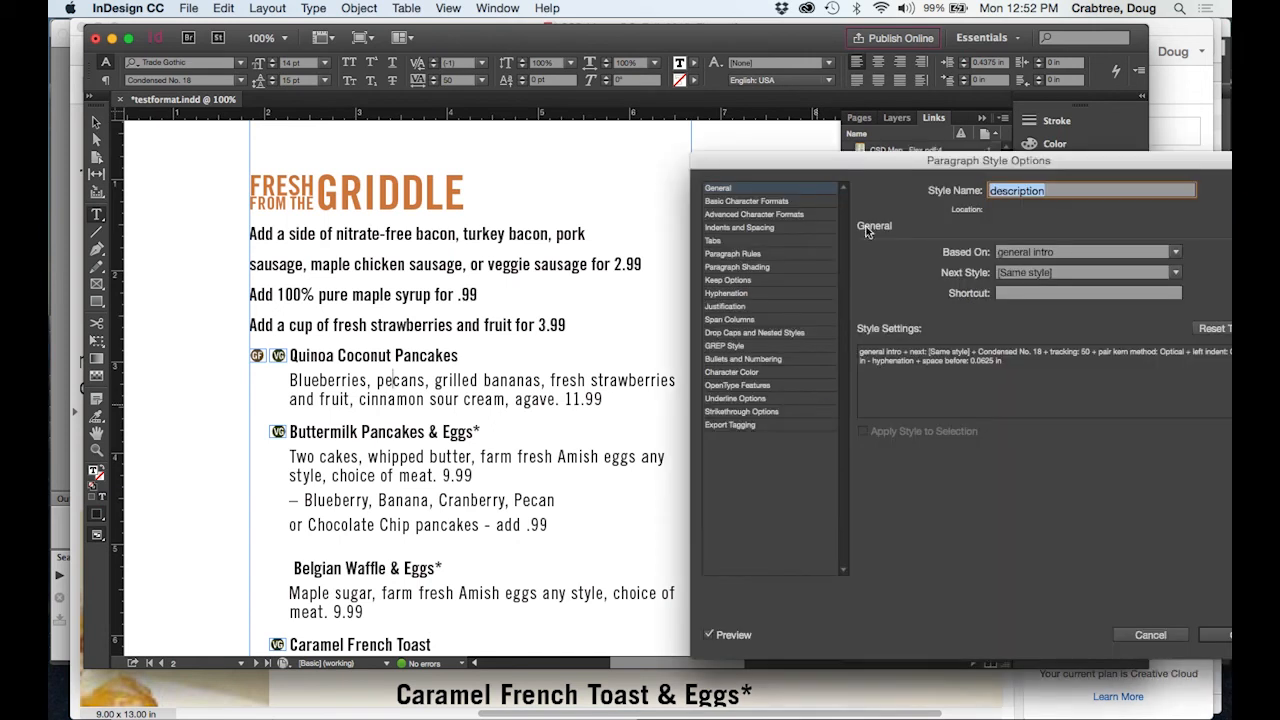
pyautogui.click(731, 203)
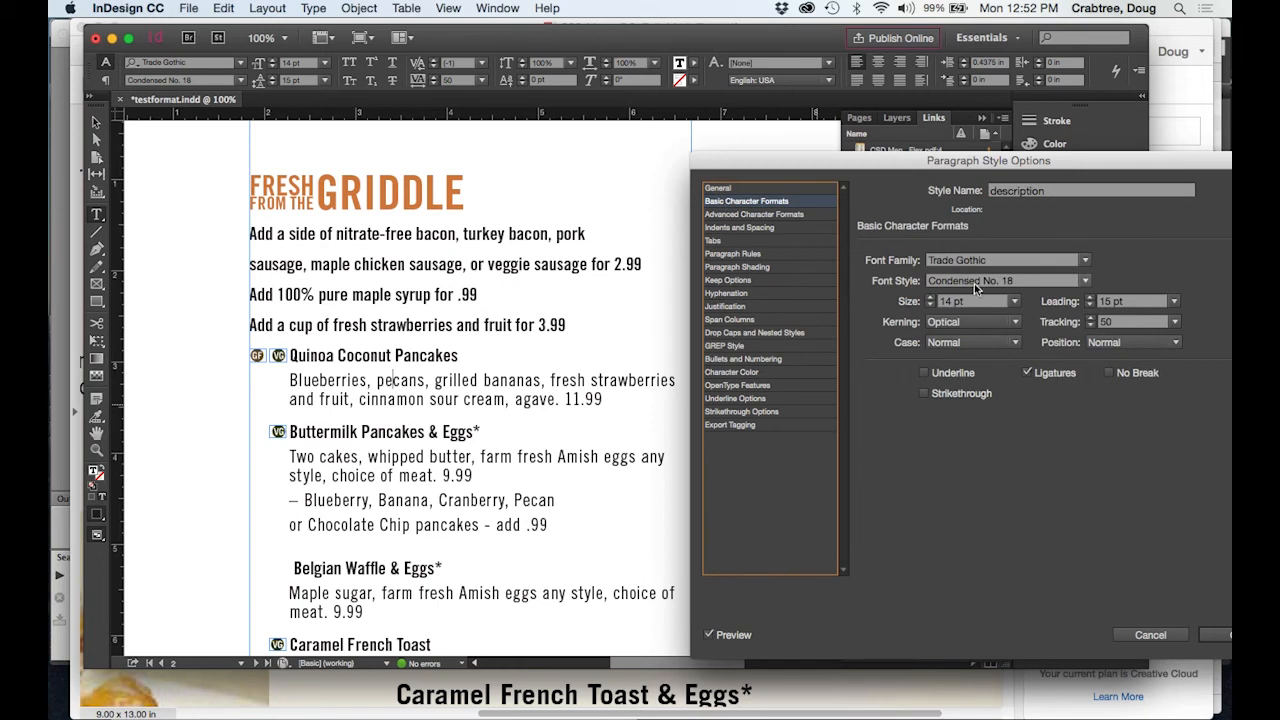
pyautogui.click(762, 228)
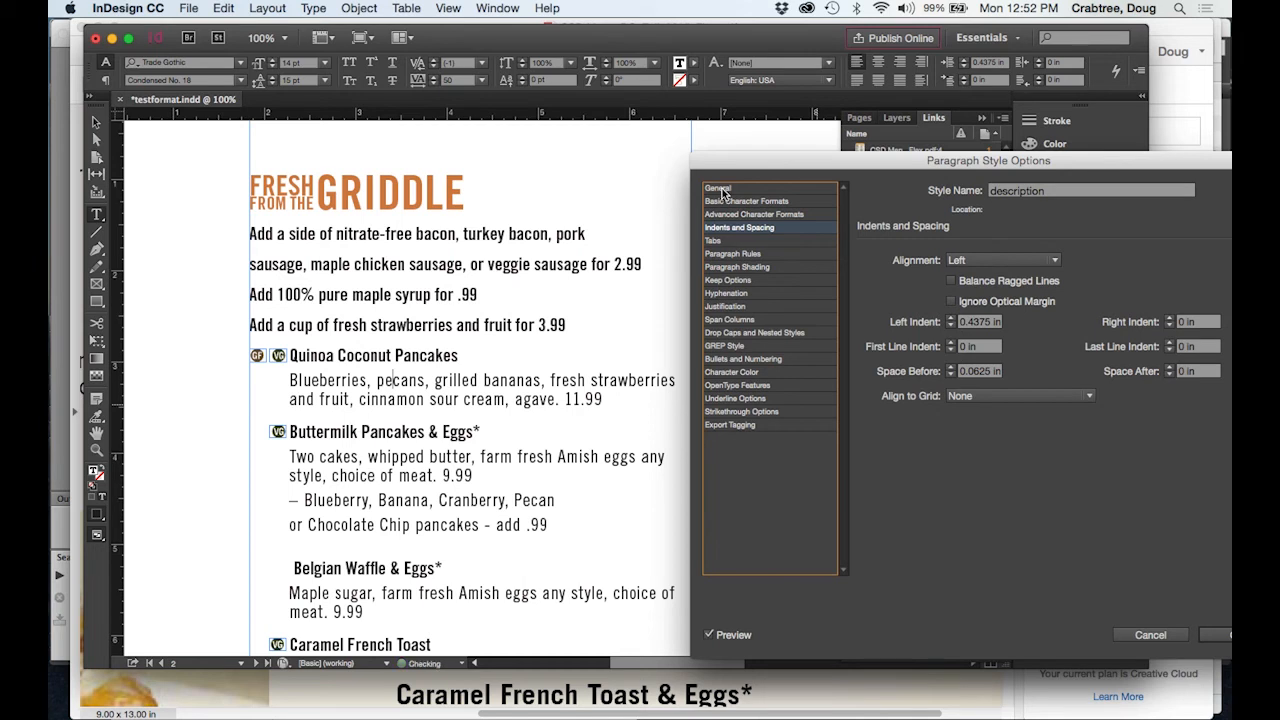
pyautogui.click(731, 240)
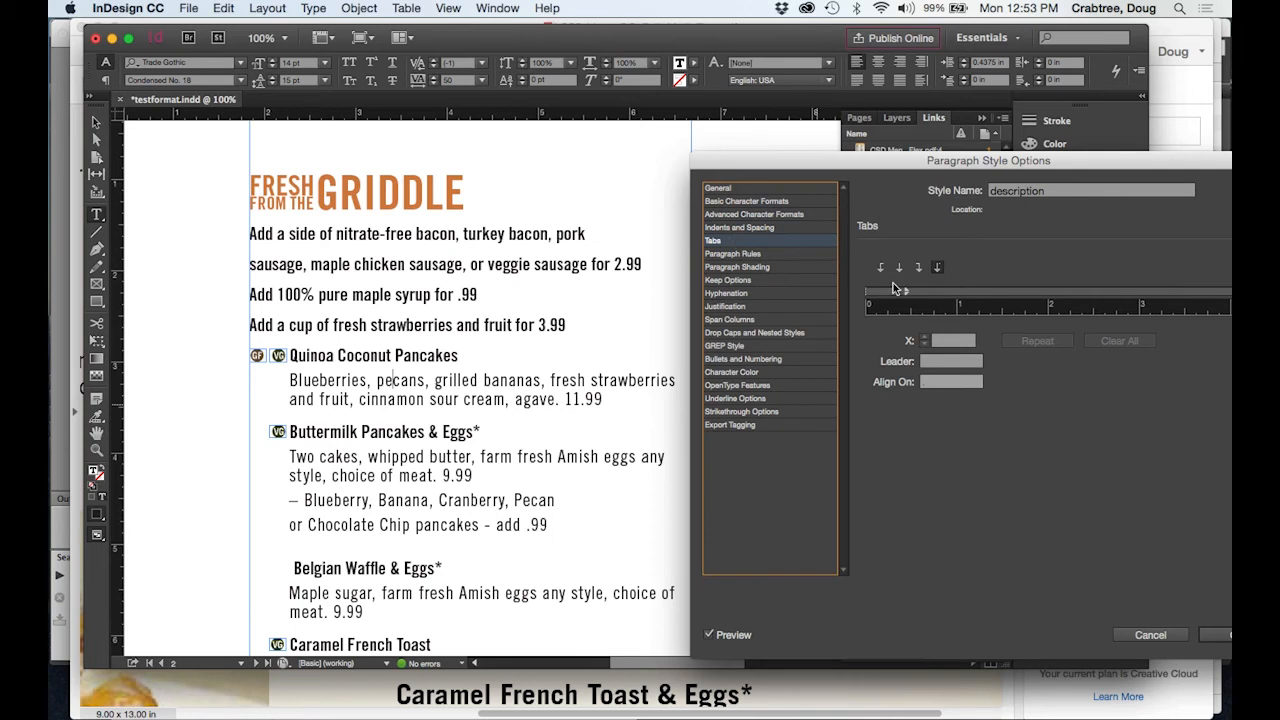
pyautogui.click(1143, 636)
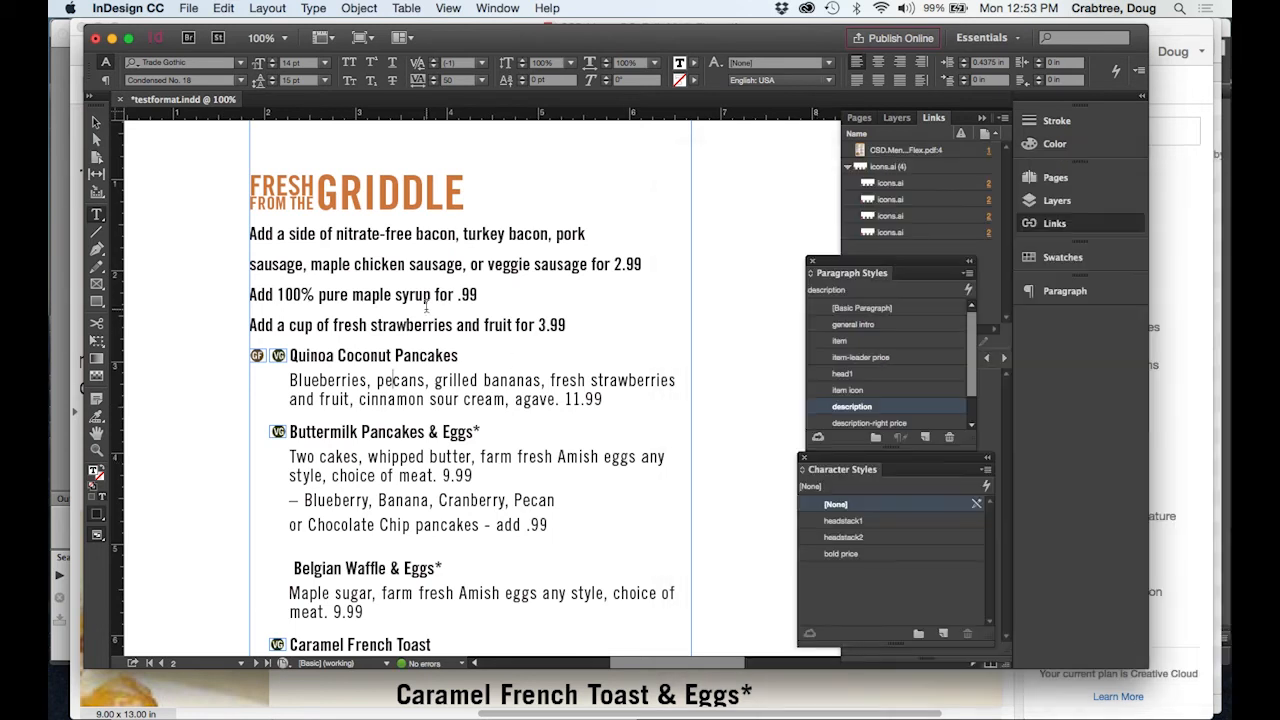
# - Remove the extra leading spaces before the "Caramel French Toast & Eggs*" item name so it aligns with the other items
pyautogui.scroll(-5, 344, 273)
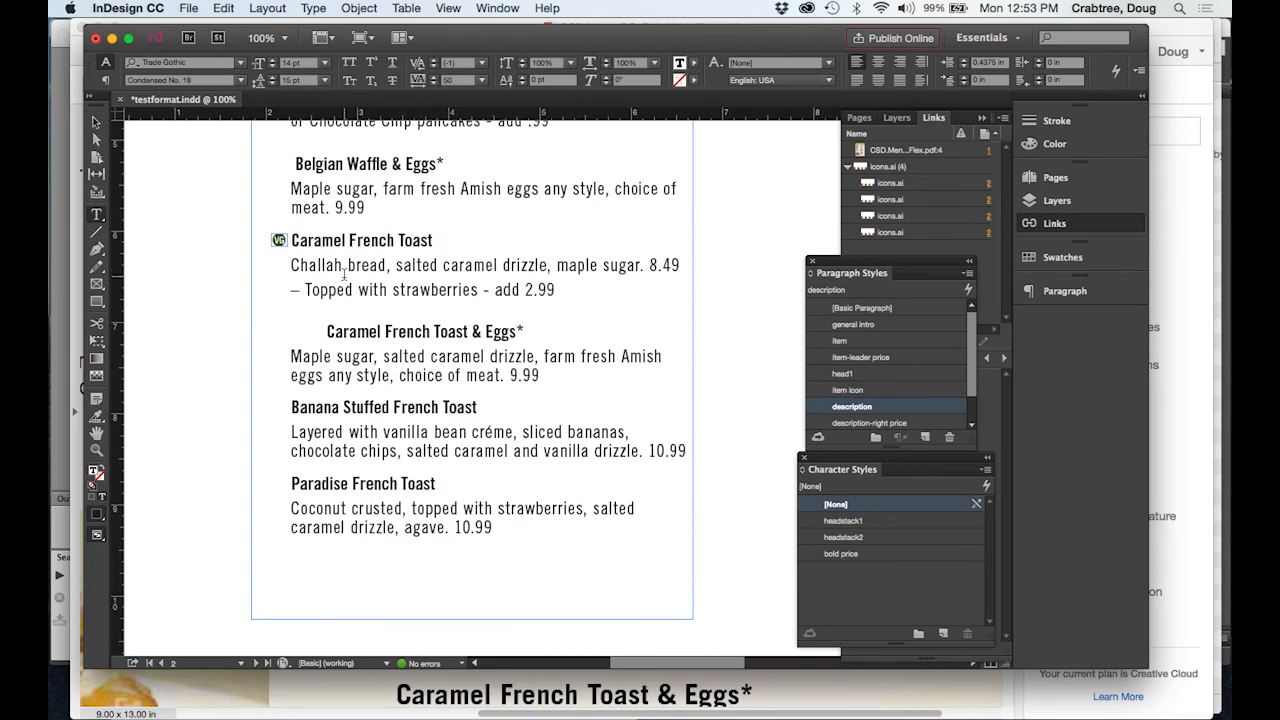
pyautogui.scroll(1, 344, 273)
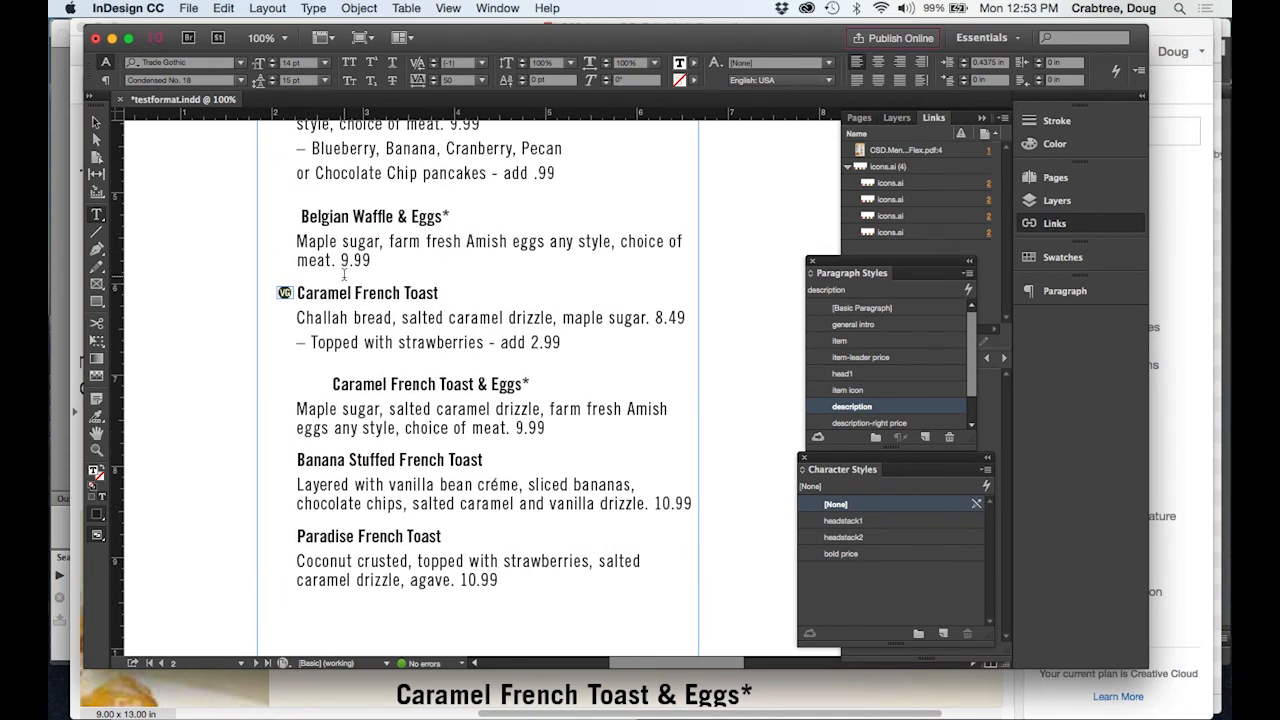
pyautogui.click(334, 384)
pyautogui.press('BackSpace')
pyautogui.press('BackSpace')
pyautogui.press('BackSpace')
pyautogui.press('BackSpace')
pyautogui.press('BackSpace')
pyautogui.press('BackSpace')
pyautogui.press('BackSpace')
pyautogui.press('BackSpace')
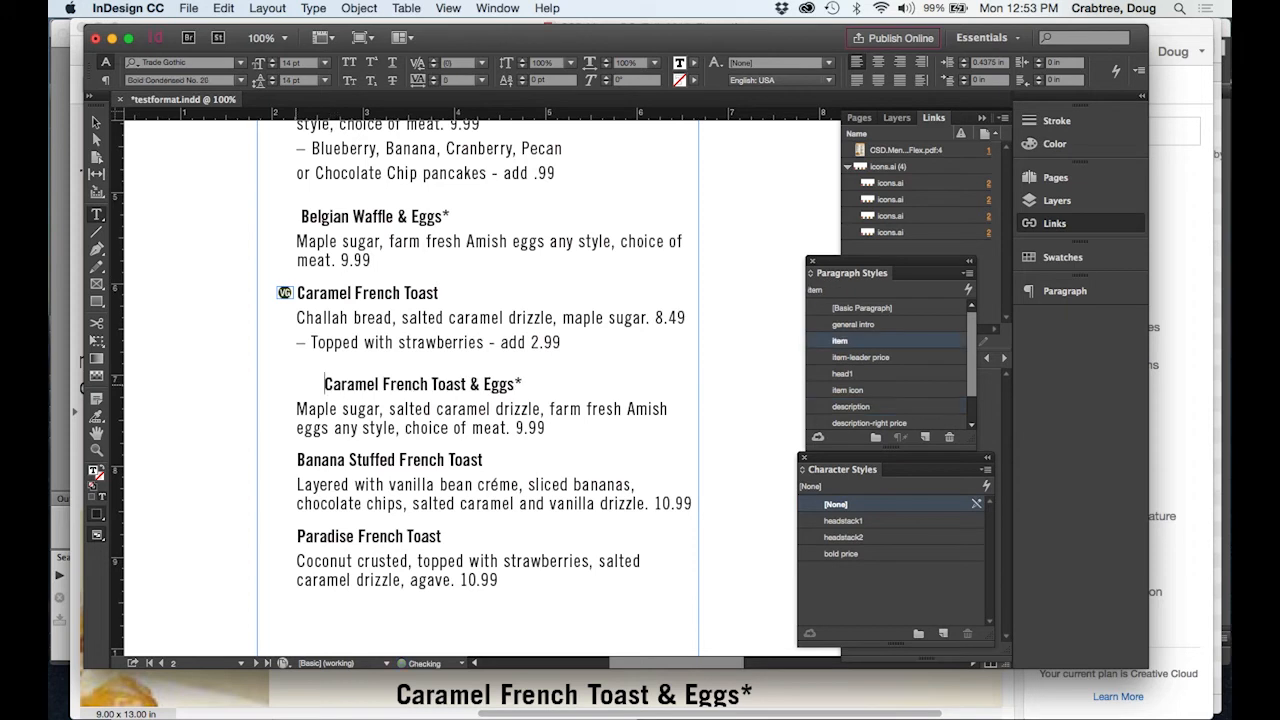
pyautogui.press('BackSpace')
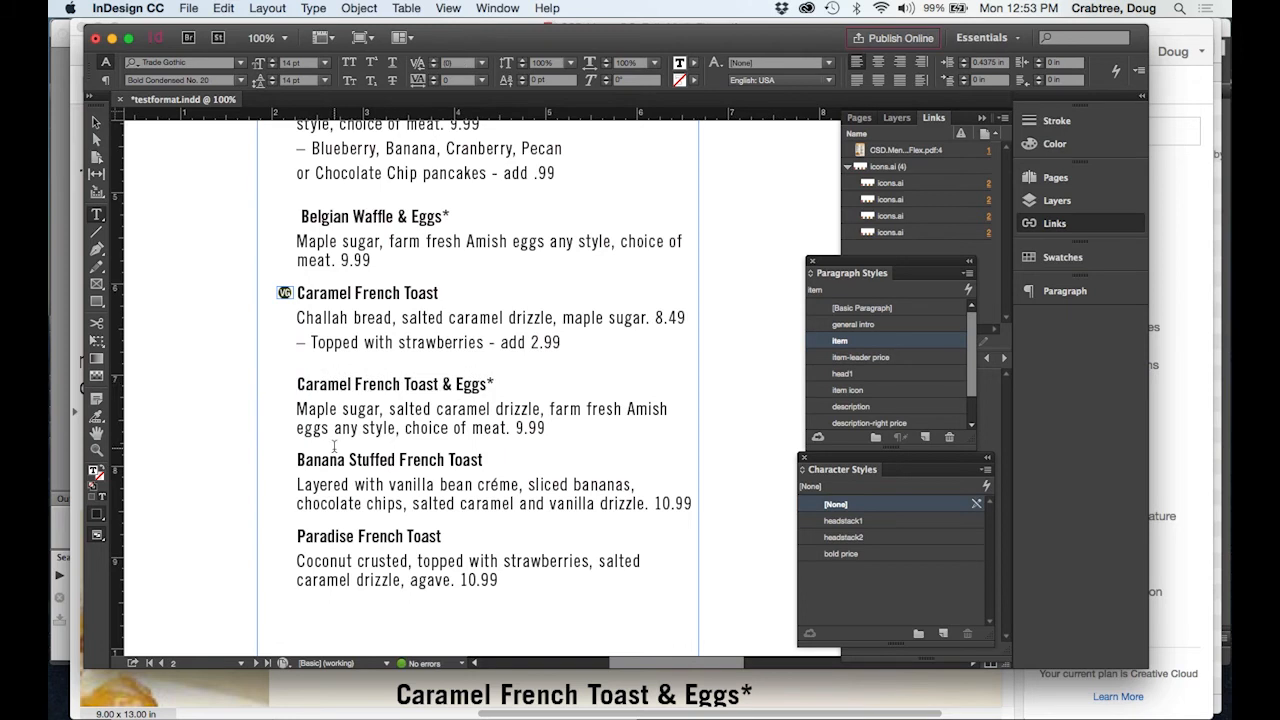
# - Inspect the basic character formats of the "head1" paragraph style used by the Griddle heading, leaving the style unchanged
pyautogui.scroll(10, 334, 447)
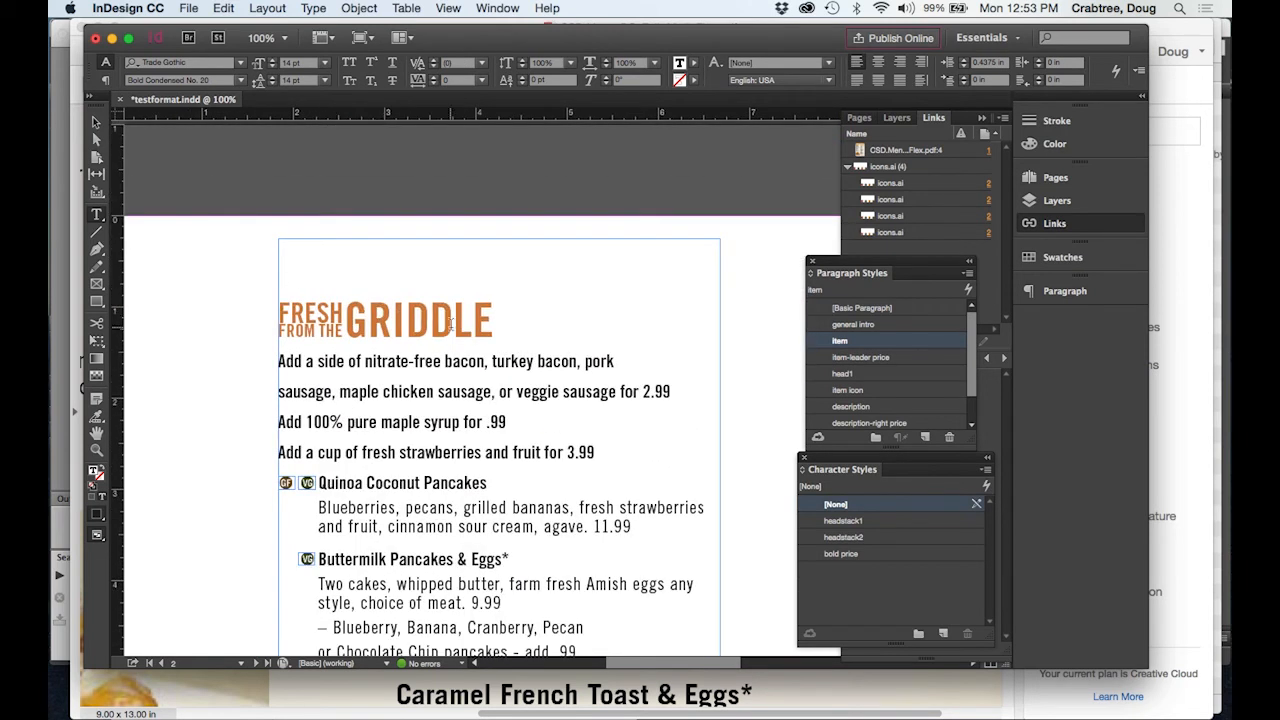
pyautogui.click(845, 374)
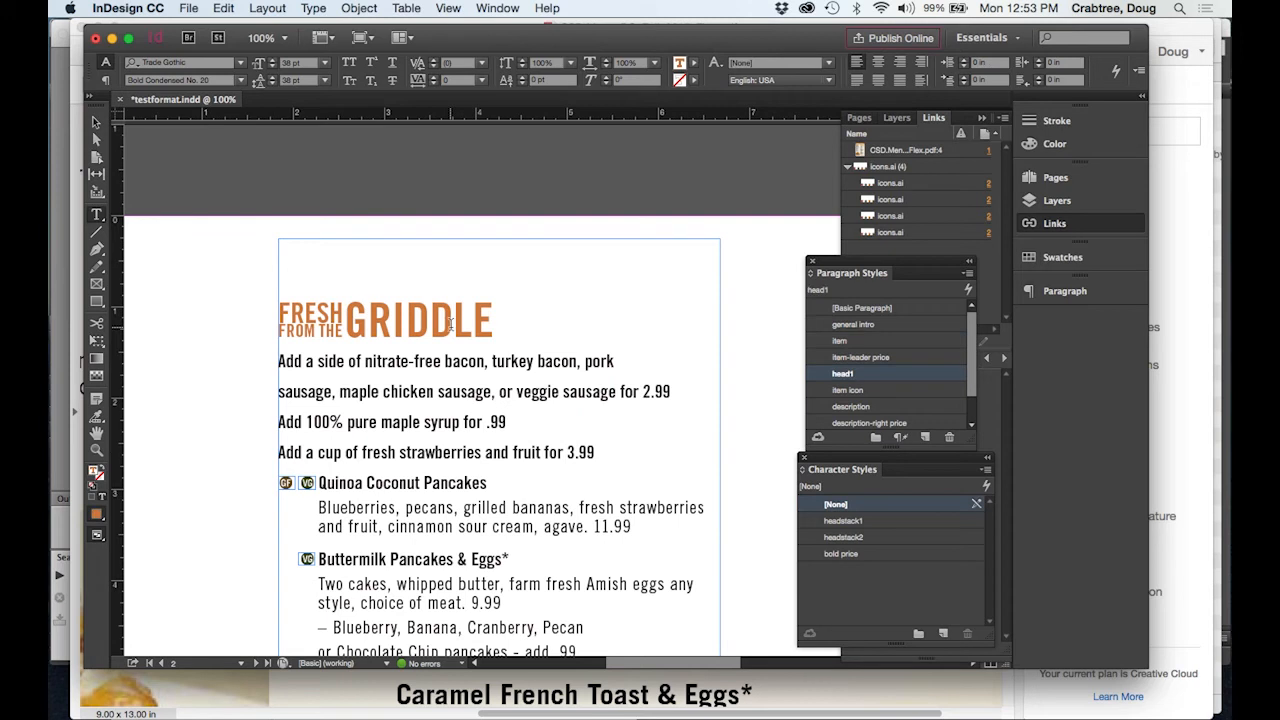
pyautogui.doubleClick(830, 373)
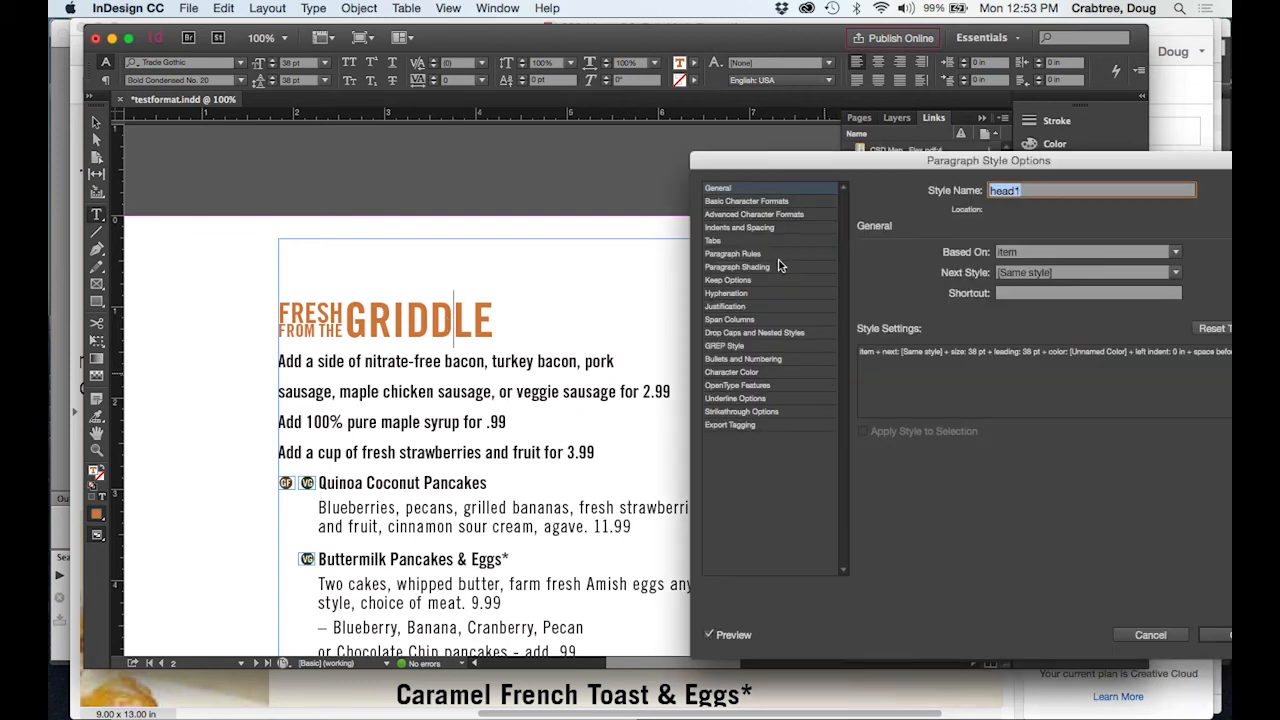
pyautogui.click(745, 201)
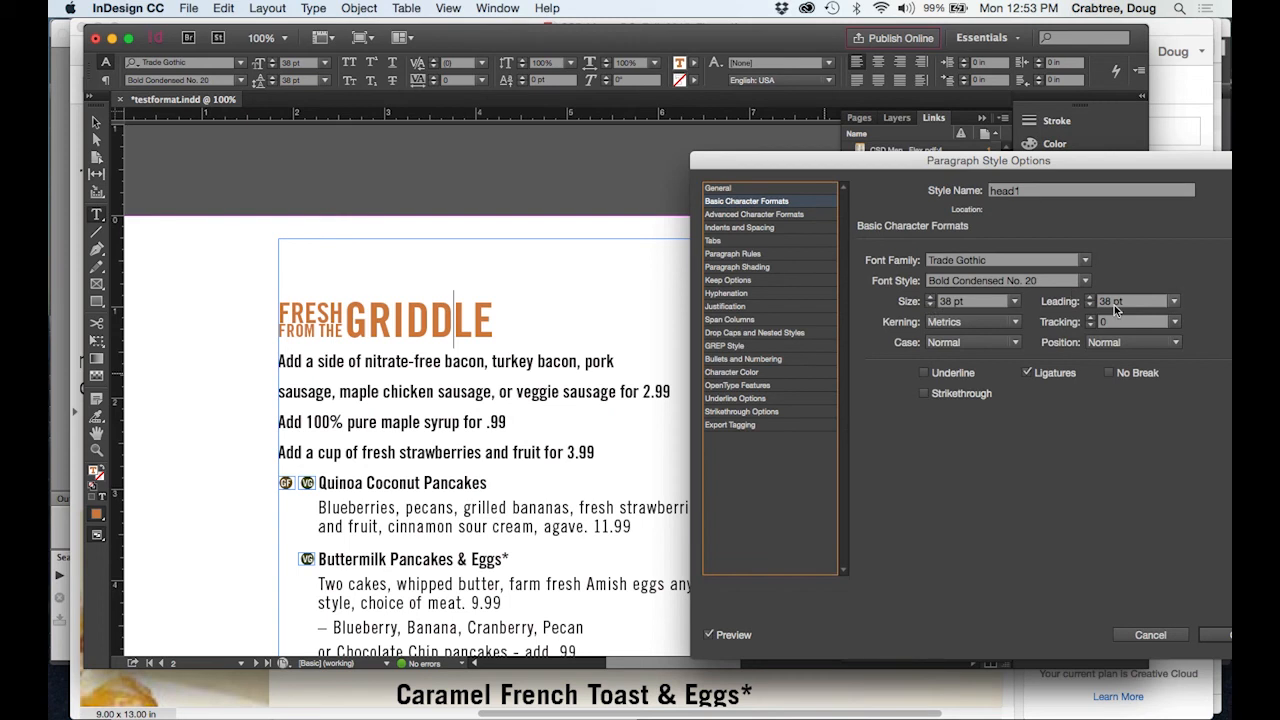
pyautogui.click(1150, 634)
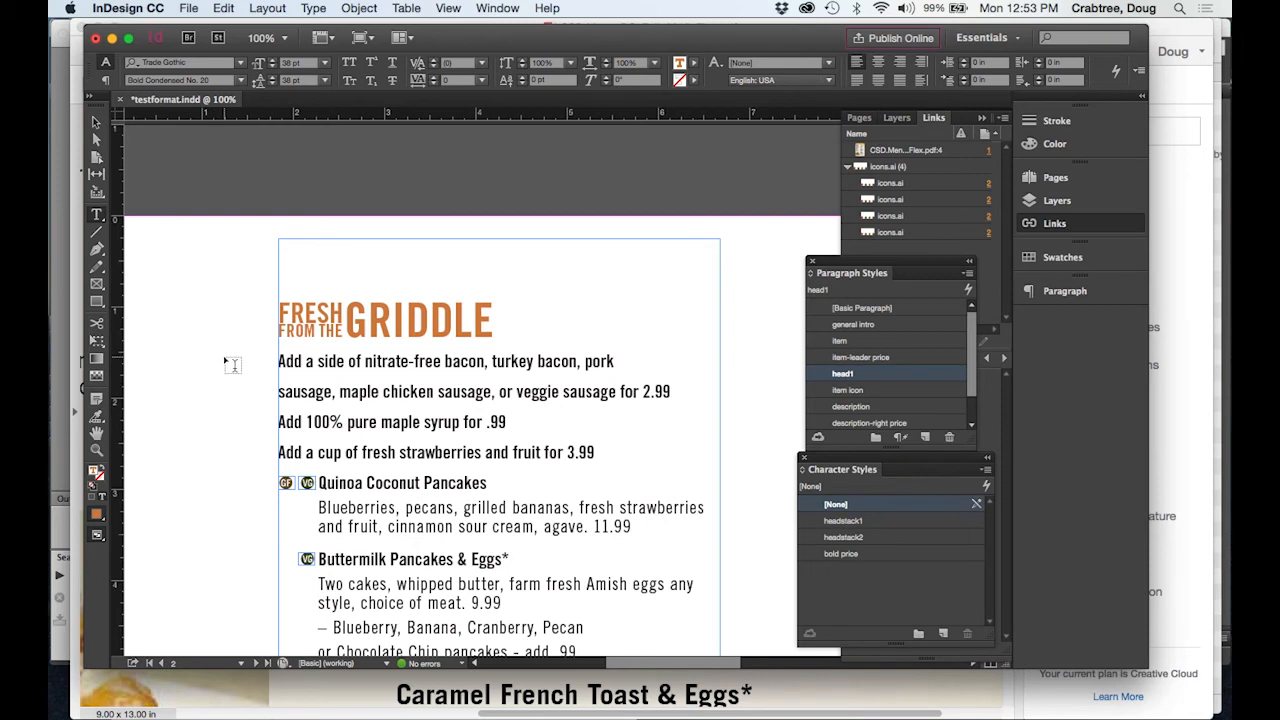
# - Reset the character style of the stacked words FRESH and FROM THE in the Griddle heading to [None]
pyautogui.moveTo(496, 326); pyautogui.dragTo(296, 320)
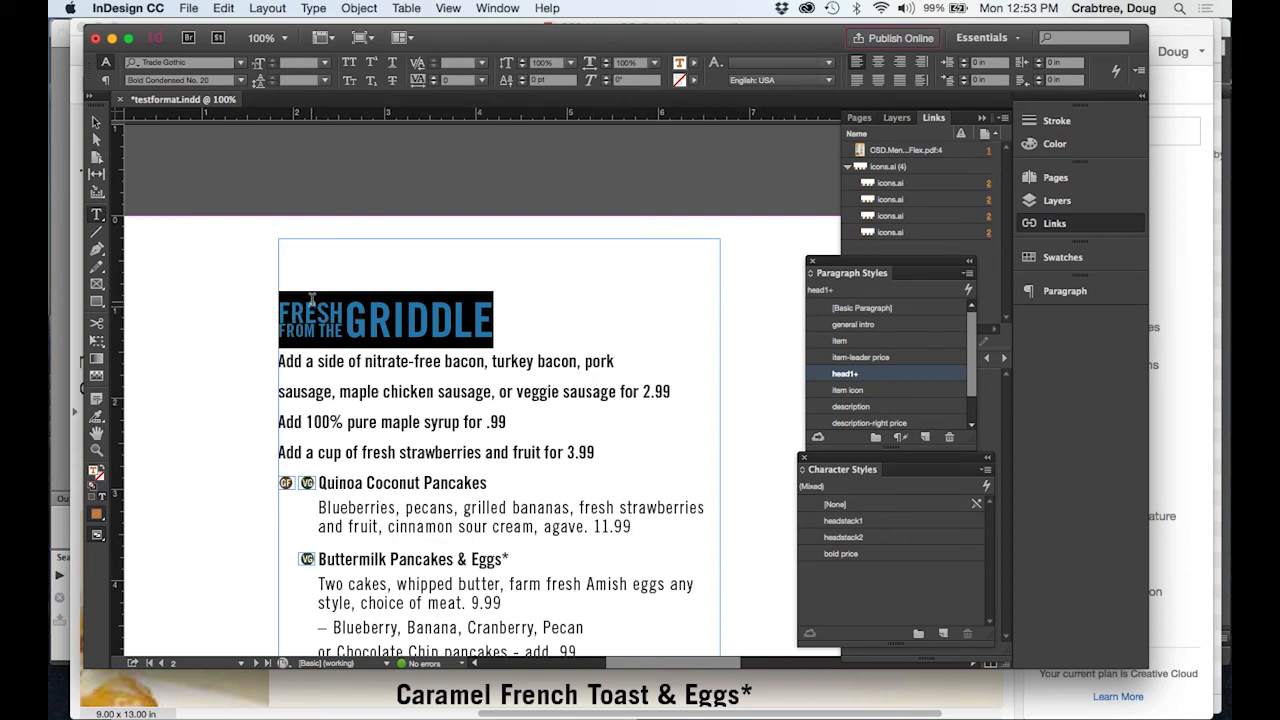
pyautogui.click(840, 505)
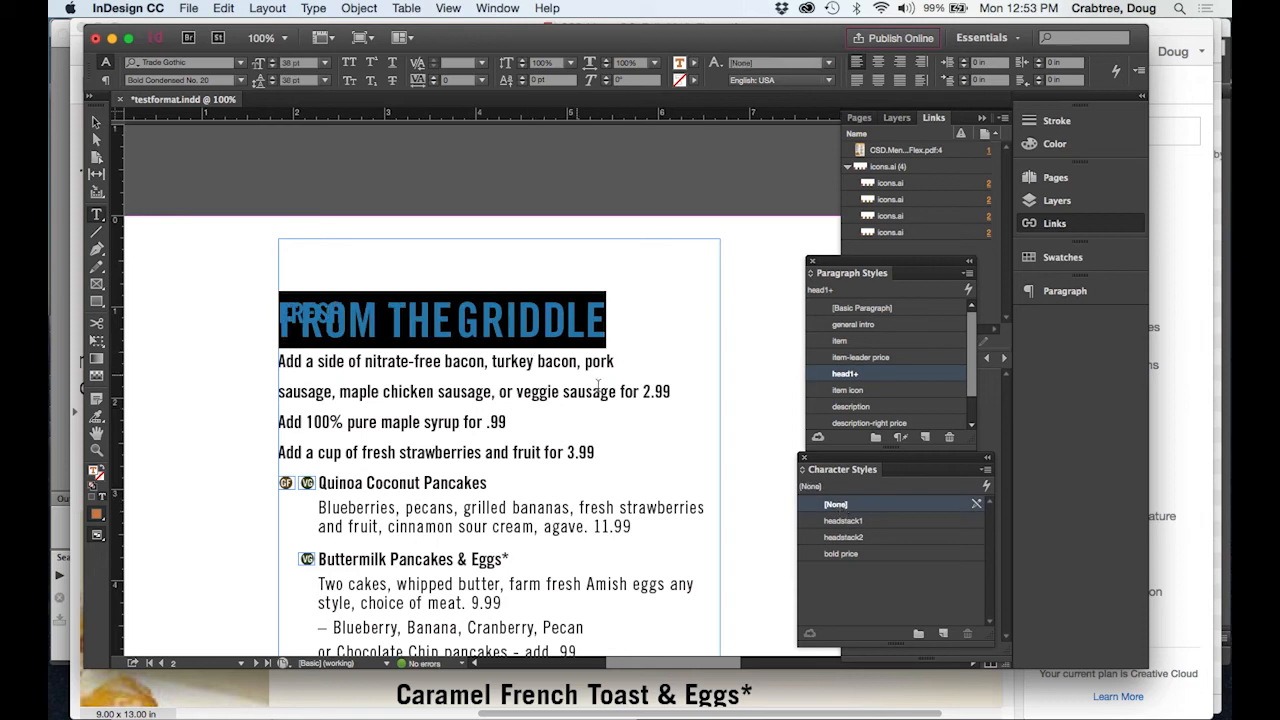
pyautogui.moveTo(370, 276); pyautogui.dragTo(242, 265)
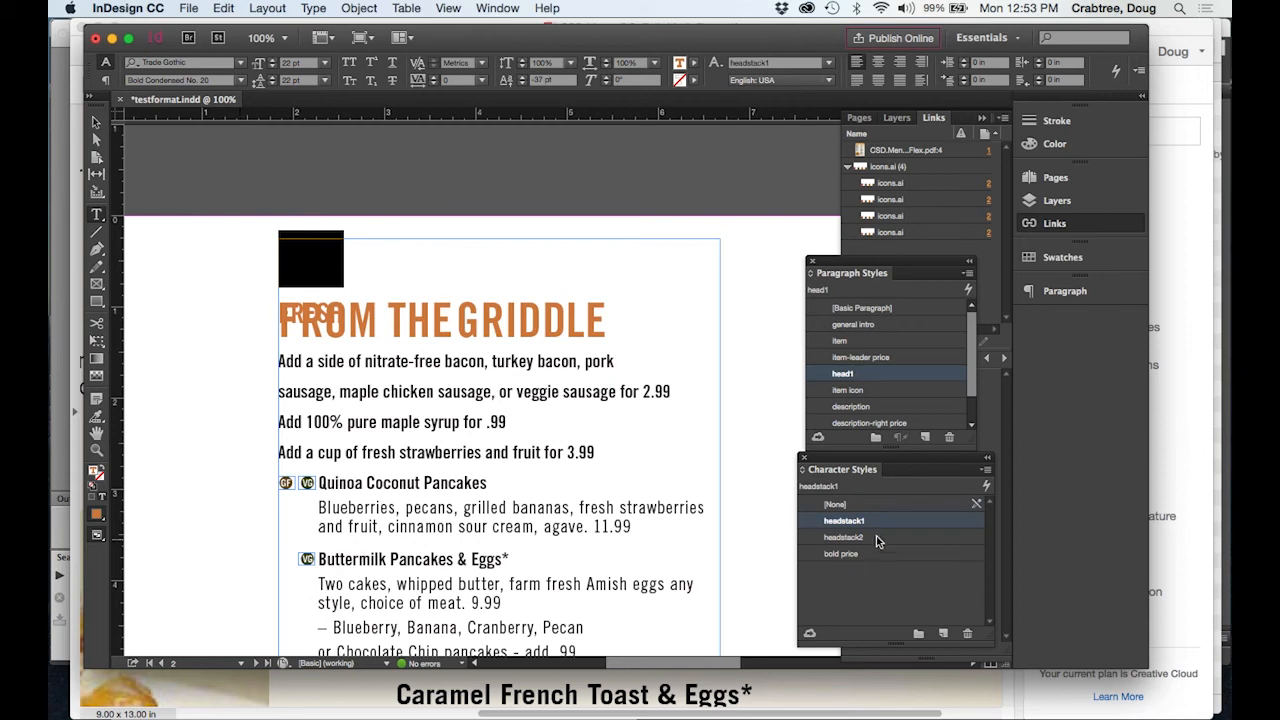
pyautogui.click(832, 506)
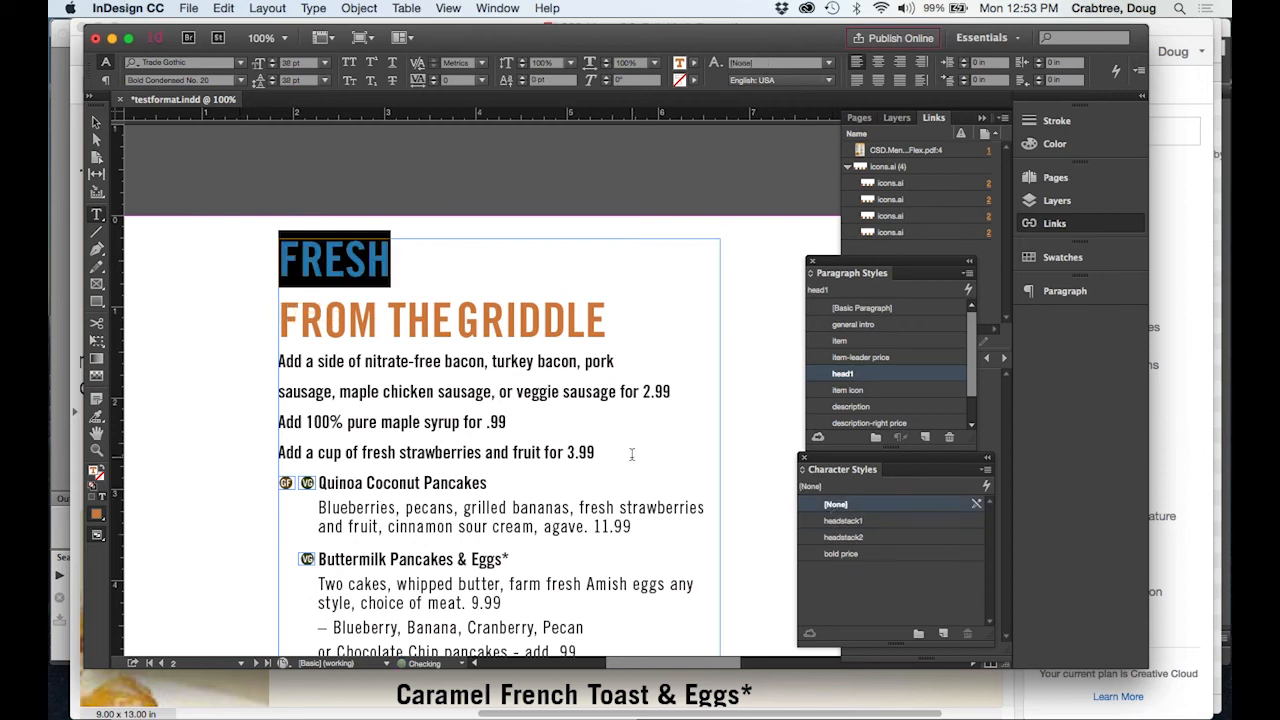
pyautogui.click(583, 320)
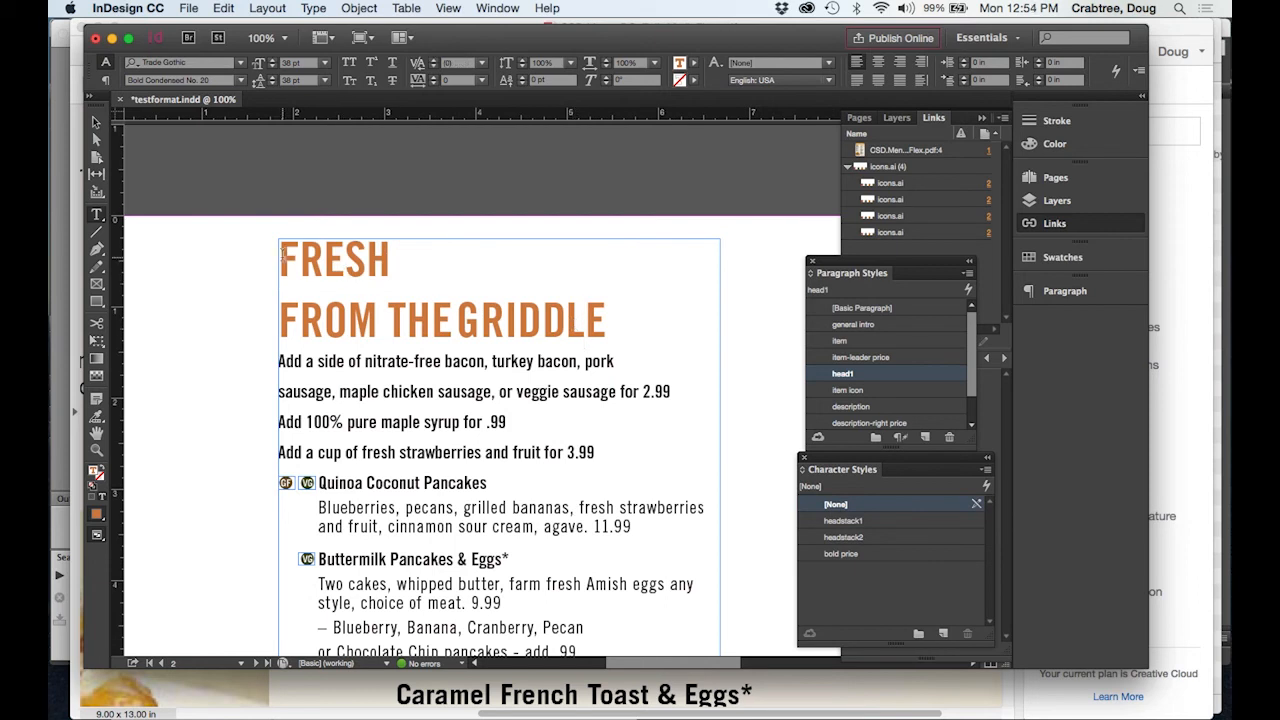
# - Apply the headstack1 character style to FRESH and headstack2 to FROM THE in the Griddle heading
pyautogui.moveTo(281, 258); pyautogui.dragTo(402, 258)
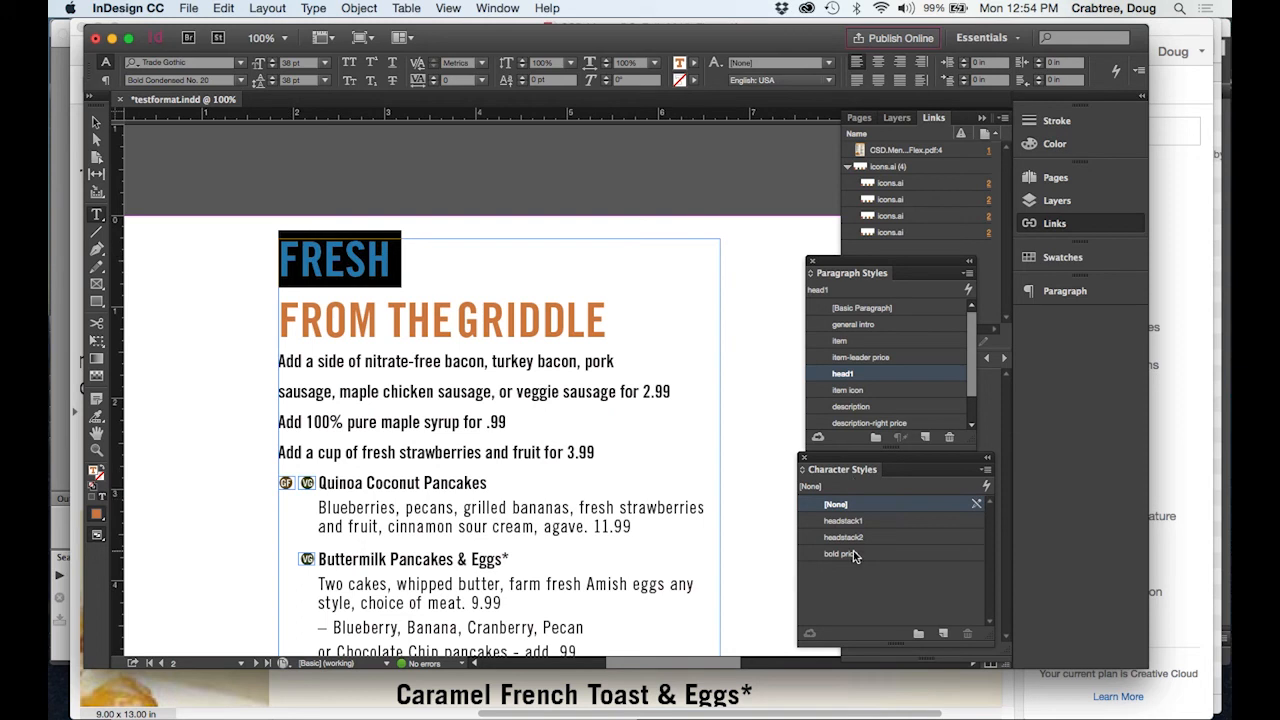
pyautogui.click(841, 520)
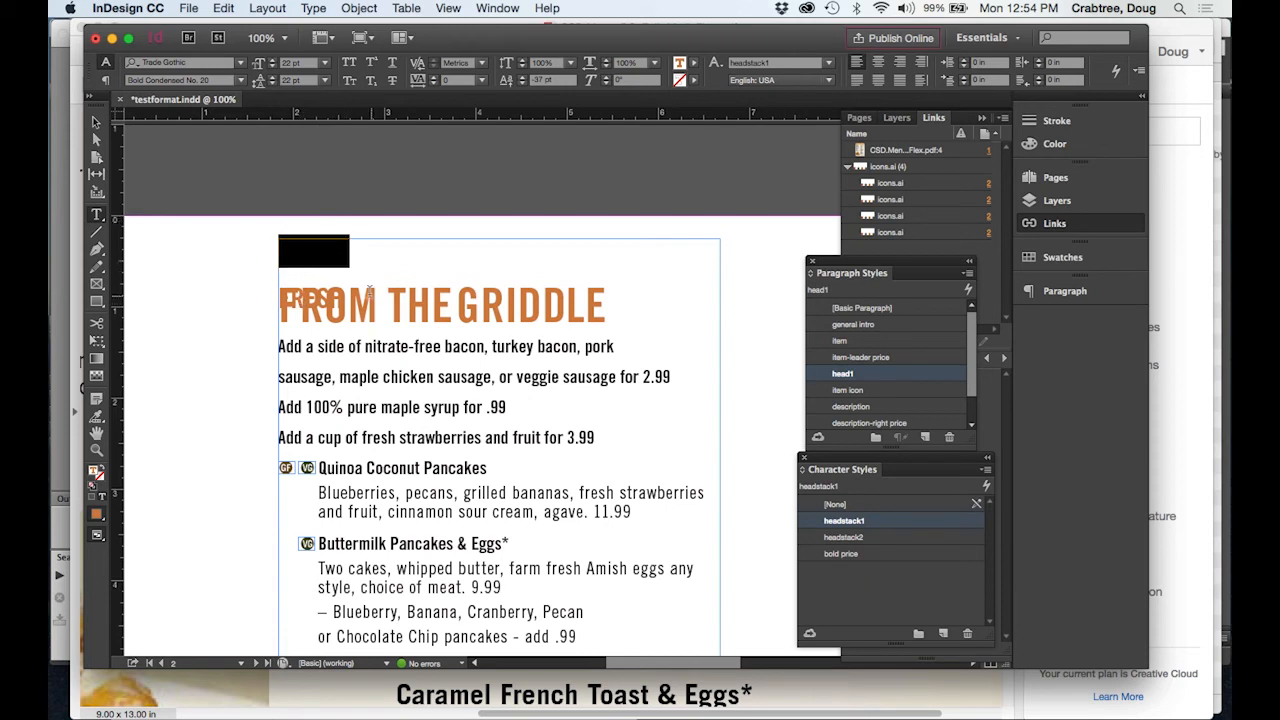
pyautogui.moveTo(408, 312); pyautogui.dragTo(274, 320)
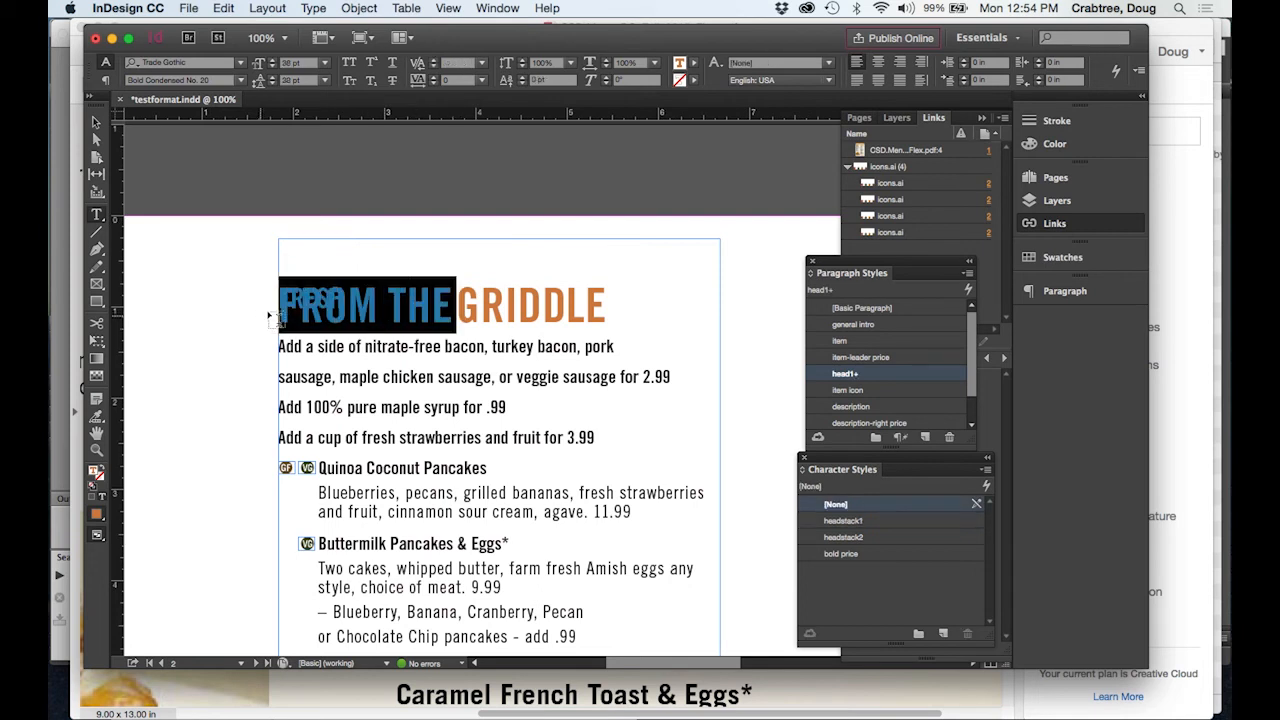
pyautogui.click(836, 539)
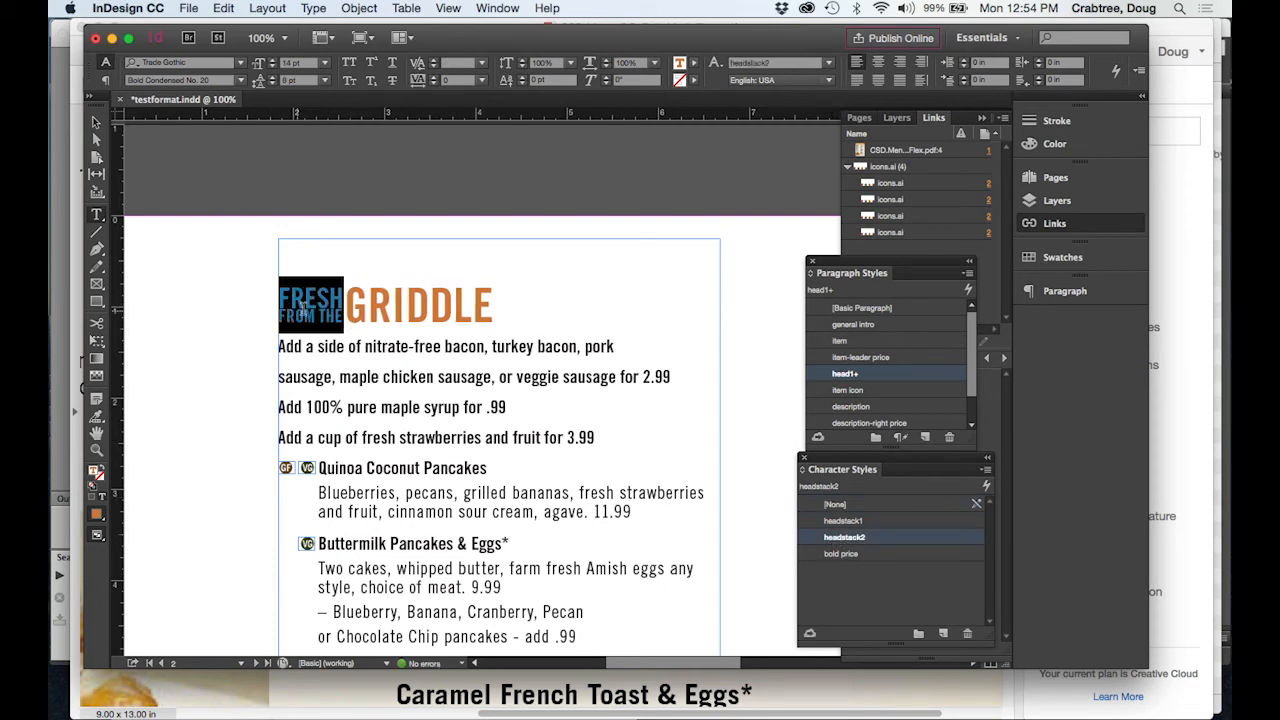
pyautogui.click(357, 287)
pyautogui.click(538, 292)
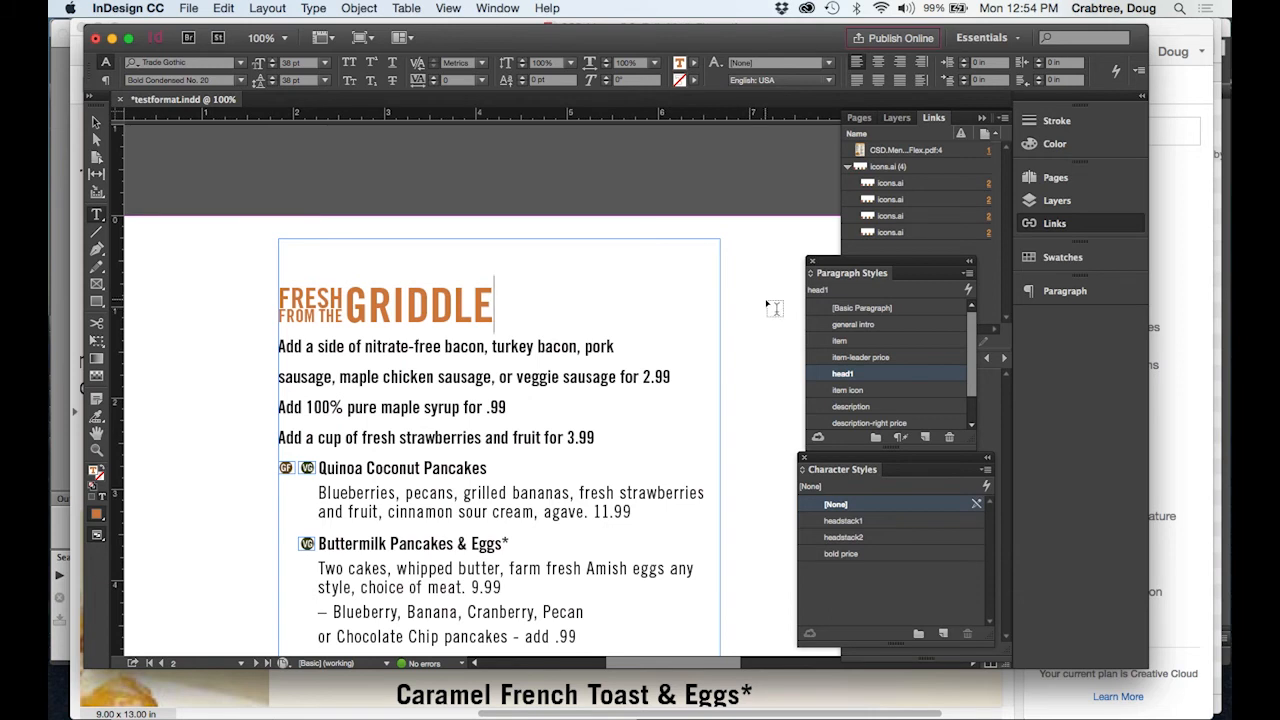
# - Examine the Born on the Bayou stacked heading and the sample price layouts and pizza size table on page 3
pyautogui.hscroll(10, 760, 312)
pyautogui.hscroll(5, 773, 308)
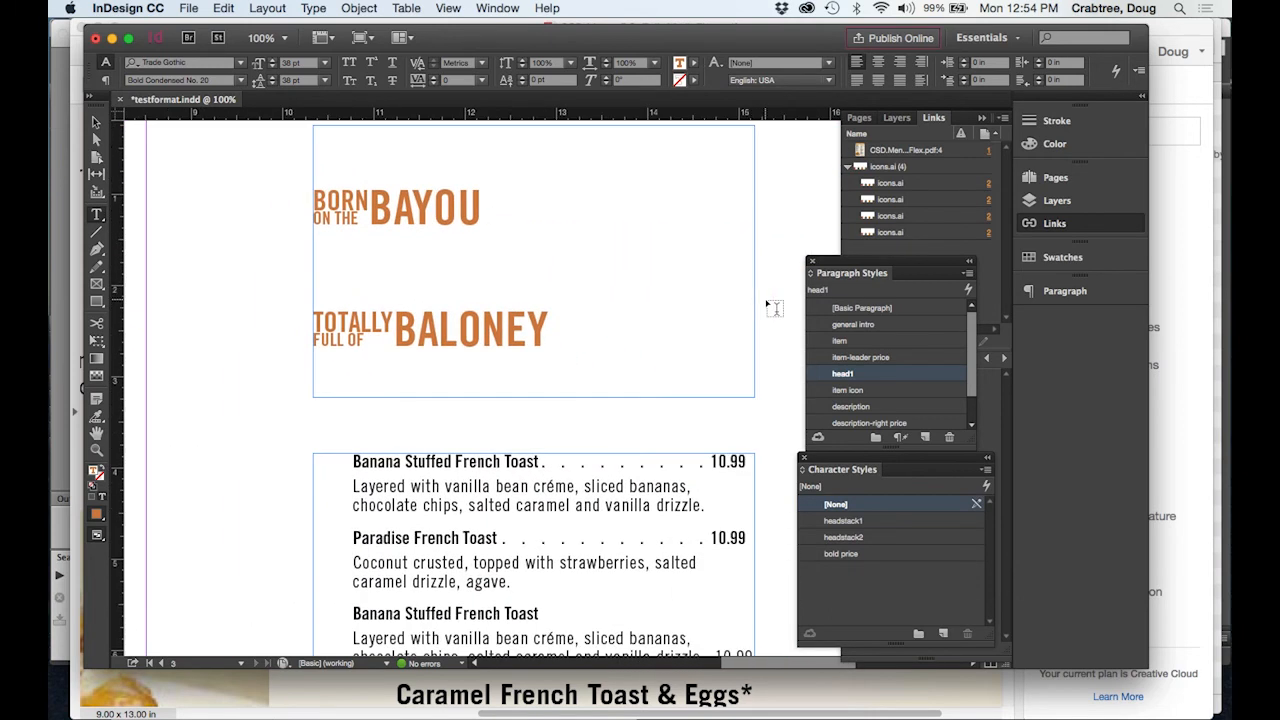
pyautogui.click(345, 209)
pyautogui.click(421, 218)
pyautogui.scroll(-10, 503, 400)
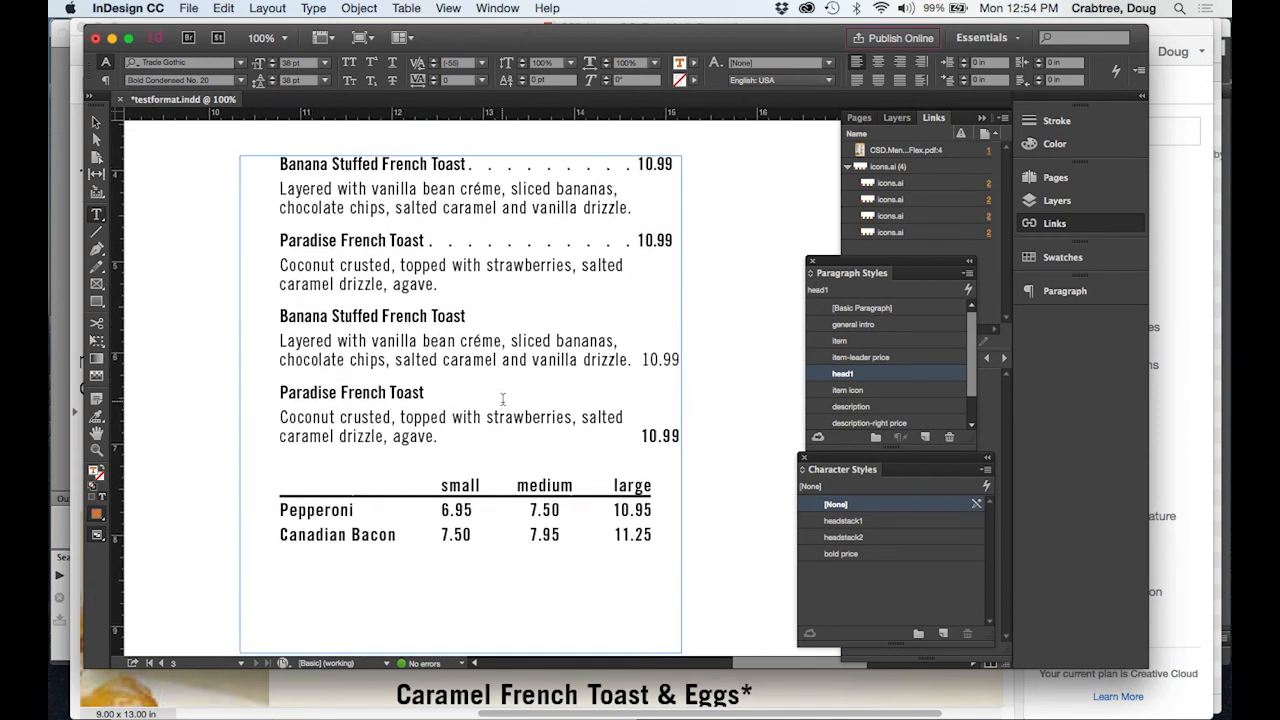
# - Inspect the basic character formats and tabs of the "item-leader price" paragraph style used by the first Banana Stuffed French Toast line
pyautogui.scroll(1, 503, 400)
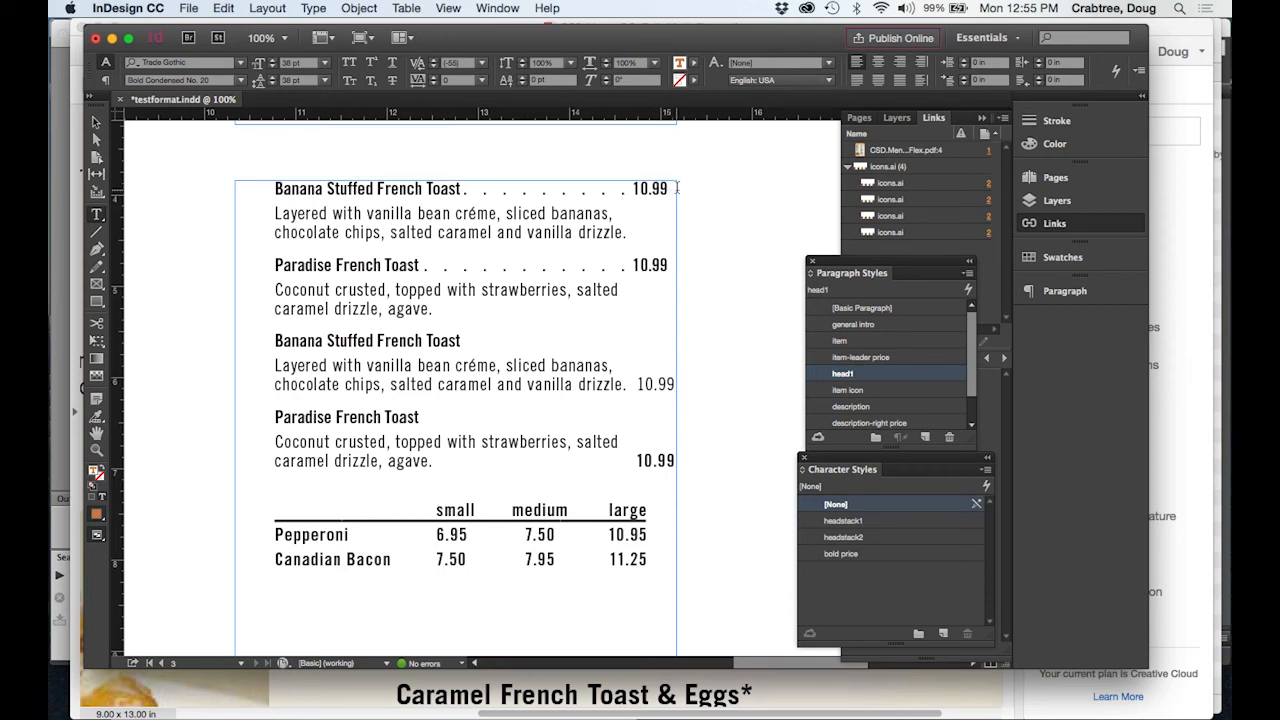
pyautogui.click(461, 189)
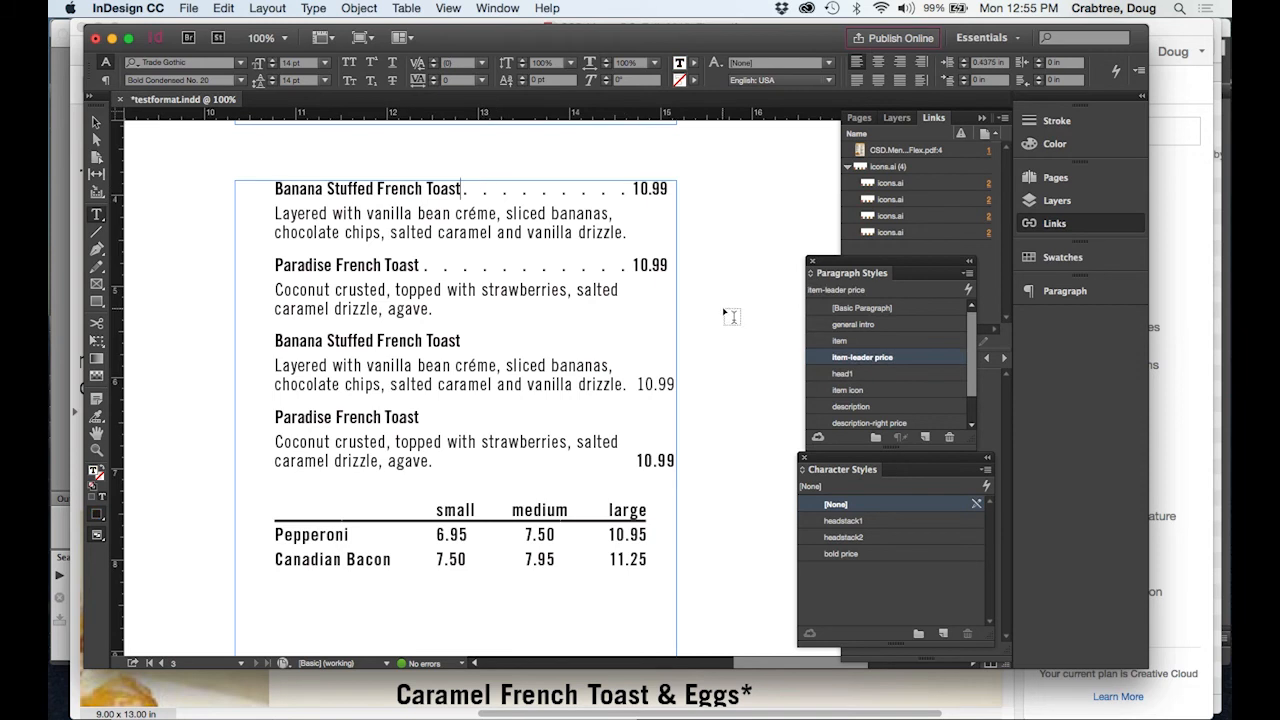
pyautogui.doubleClick(824, 360)
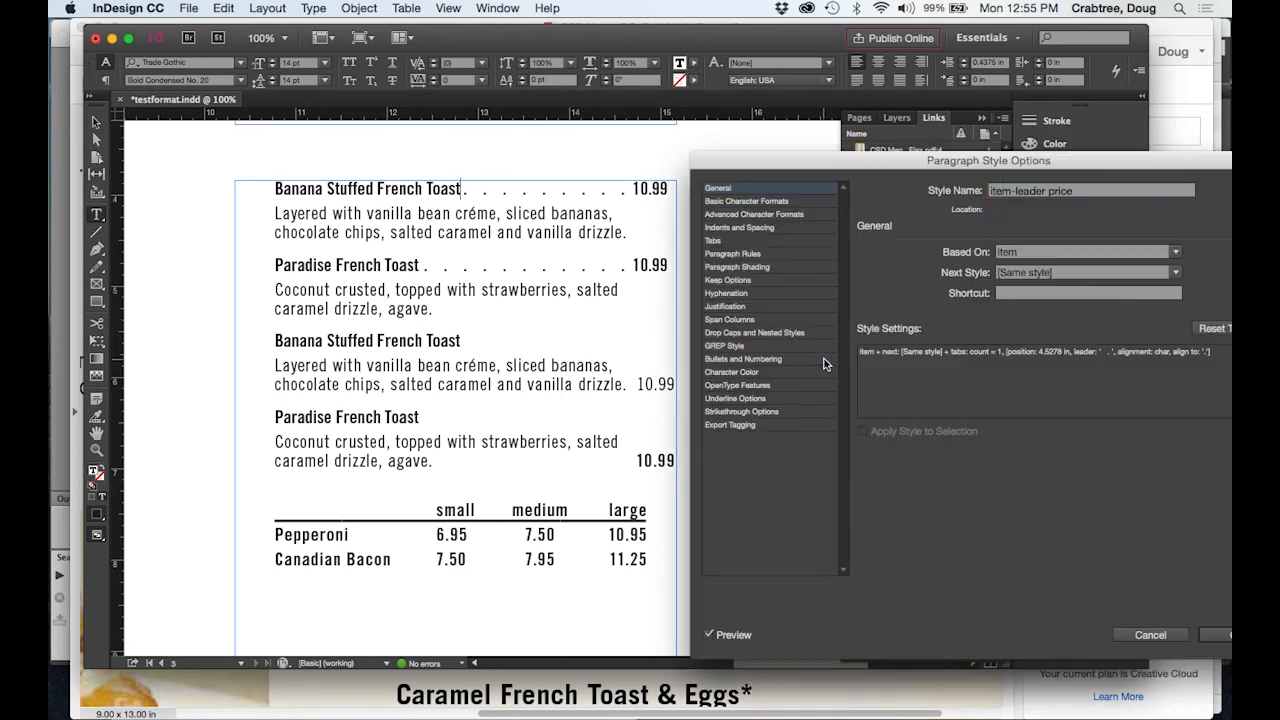
pyautogui.click(748, 201)
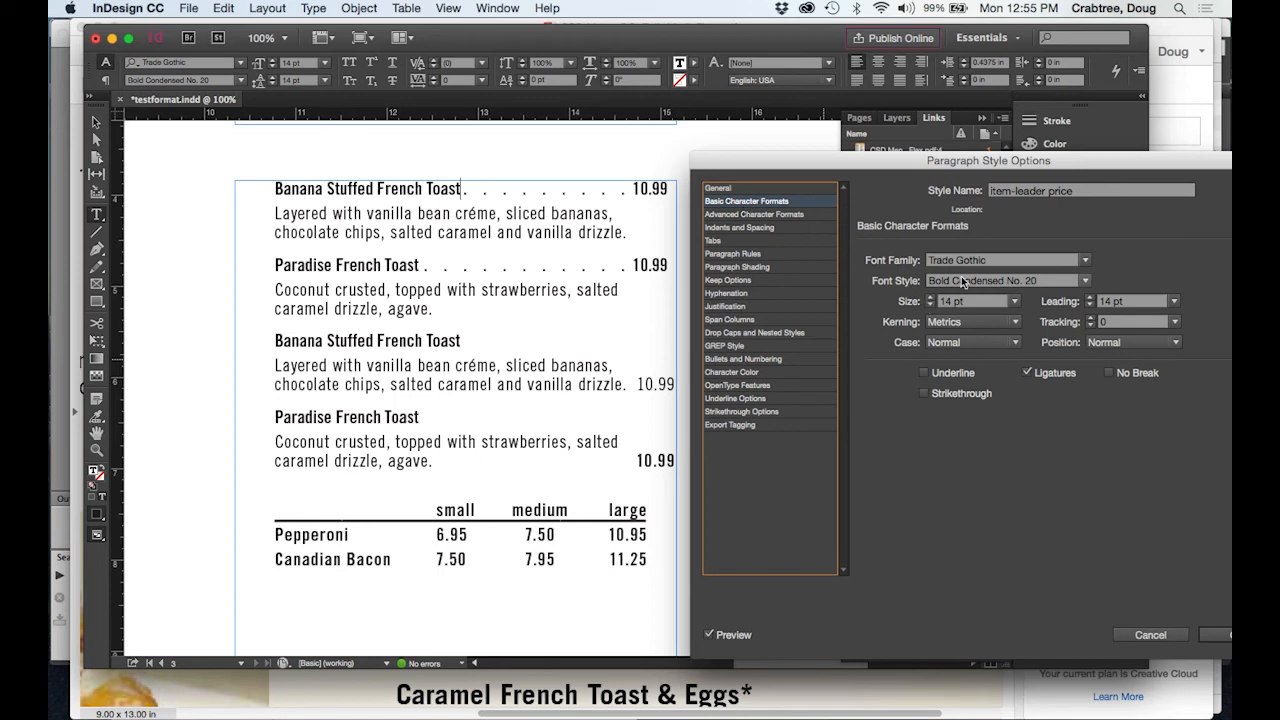
pyautogui.click(721, 241)
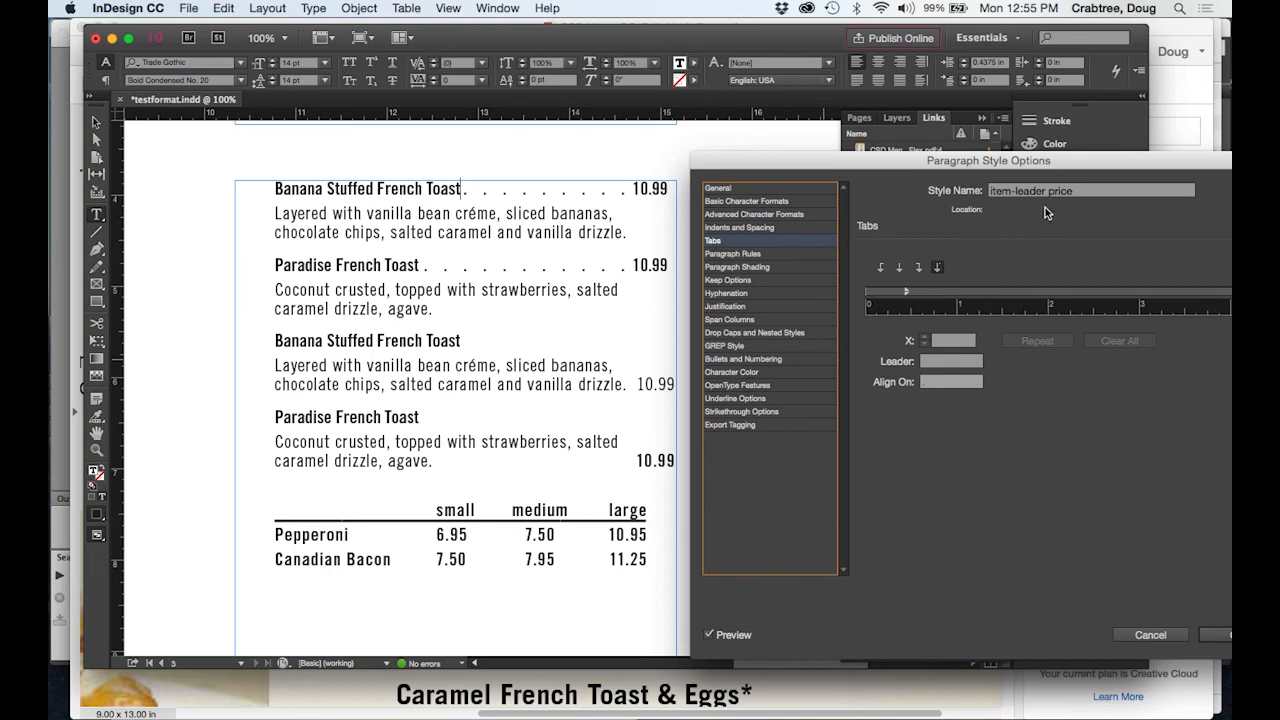
# - Move the decimal-aligned tab stop of the "item-leader price" style to 4.5972 in
pyautogui.moveTo(1082, 163); pyautogui.dragTo(998, 163)
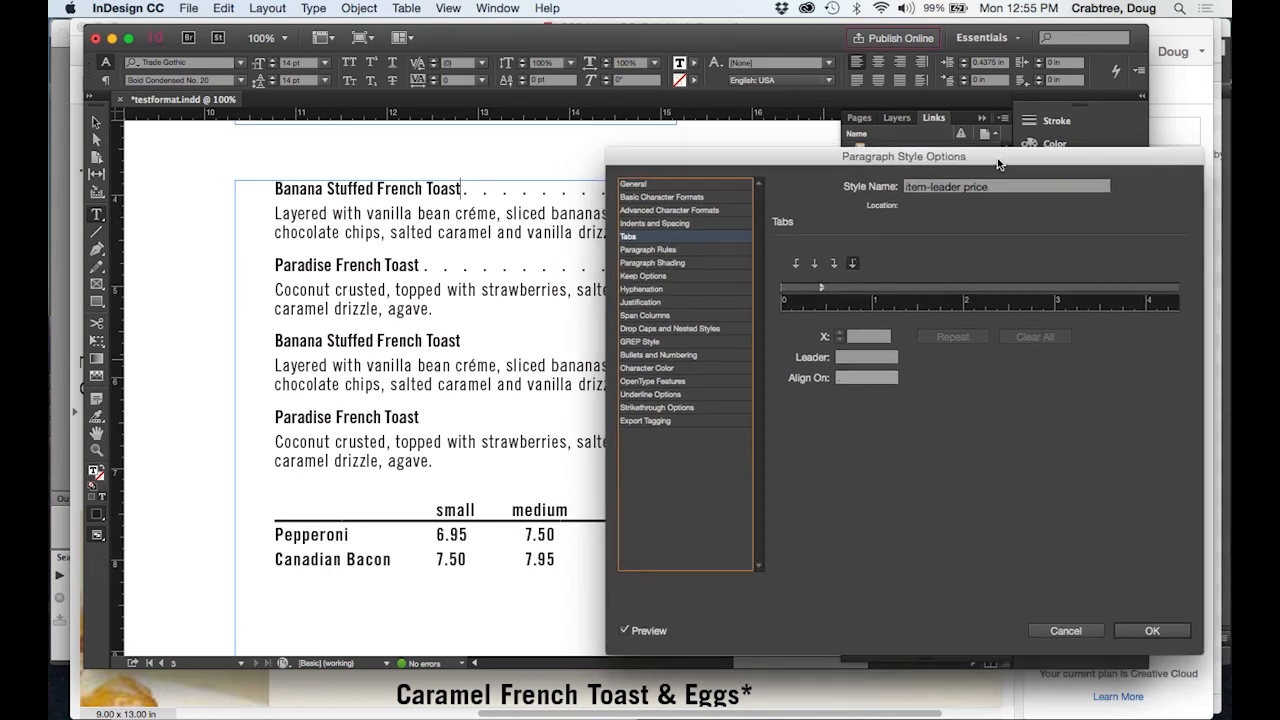
pyautogui.moveTo(1016, 309); pyautogui.dragTo(1095, 309)
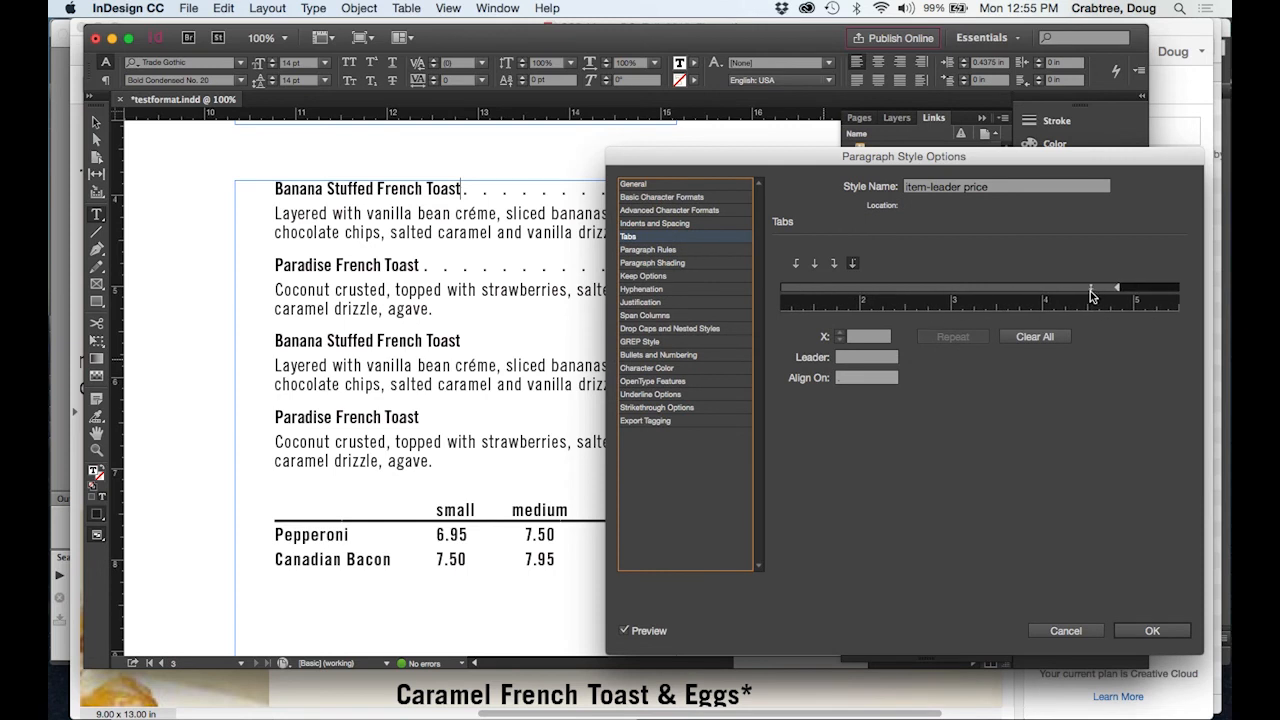
pyautogui.click(1092, 291)
pyautogui.moveTo(1092, 291); pyautogui.dragTo(1103, 290)
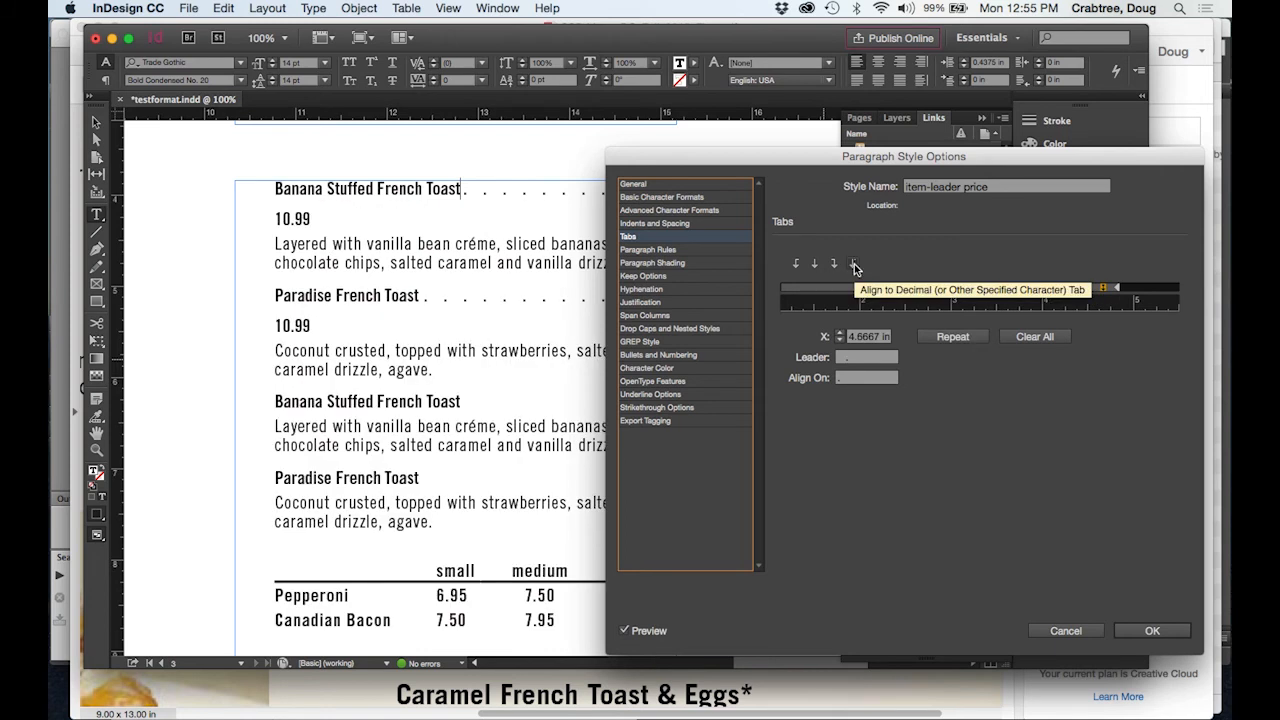
pyautogui.click(855, 266)
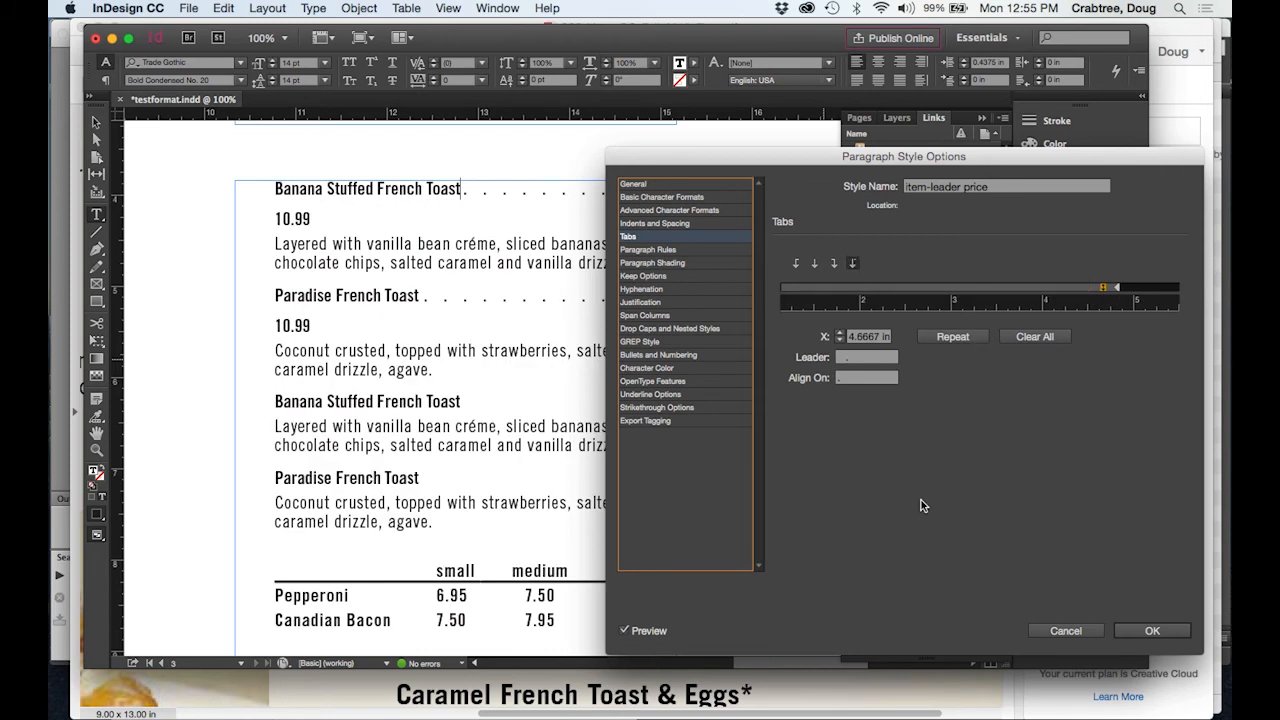
pyautogui.moveTo(791, 164); pyautogui.dragTo(796, 295)
pyautogui.moveTo(1104, 419); pyautogui.dragTo(1097, 424)
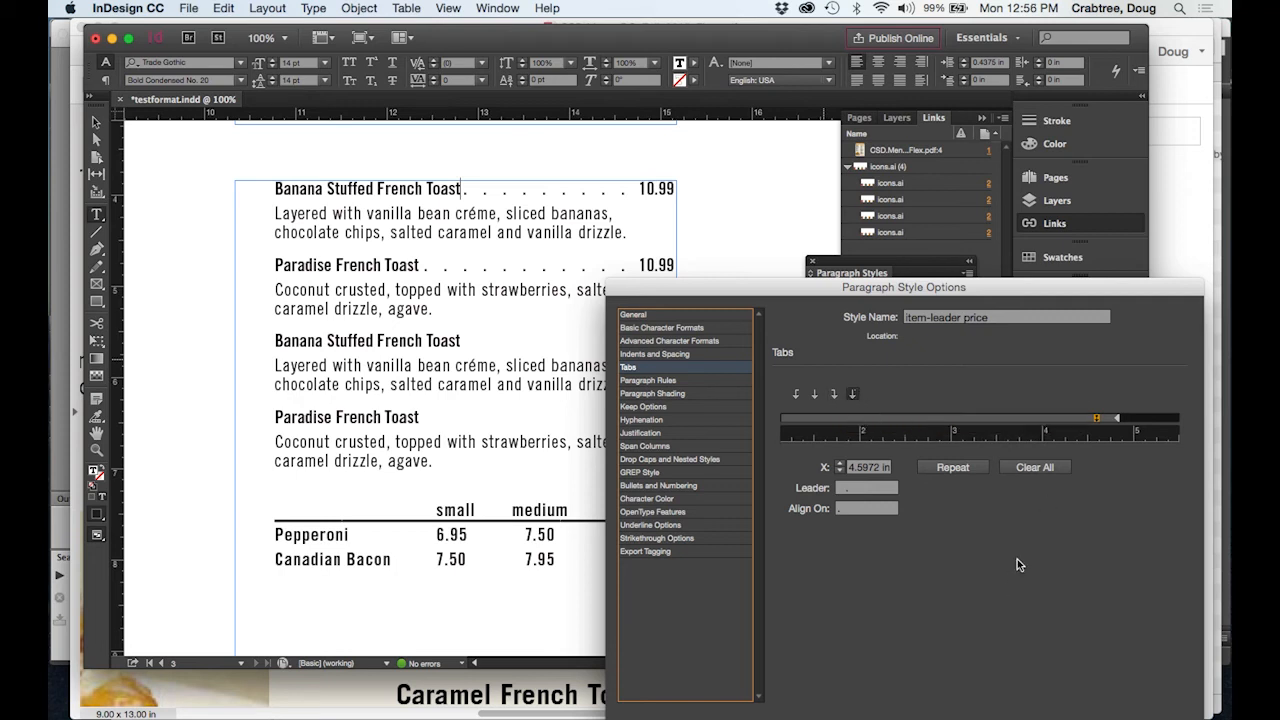
# - Remove a space from the tab leader of the "item-leader price" style to tighten its dots
pyautogui.moveTo(843, 298); pyautogui.dragTo(812, 215)
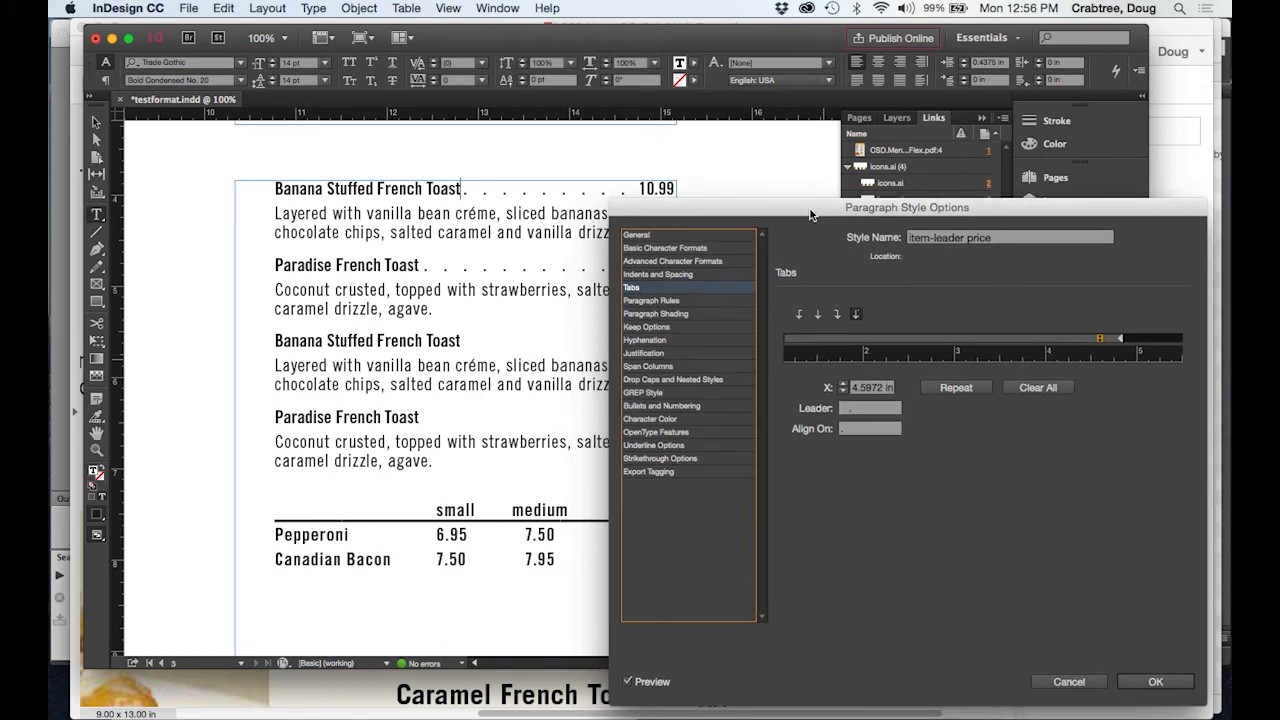
pyautogui.click(847, 409)
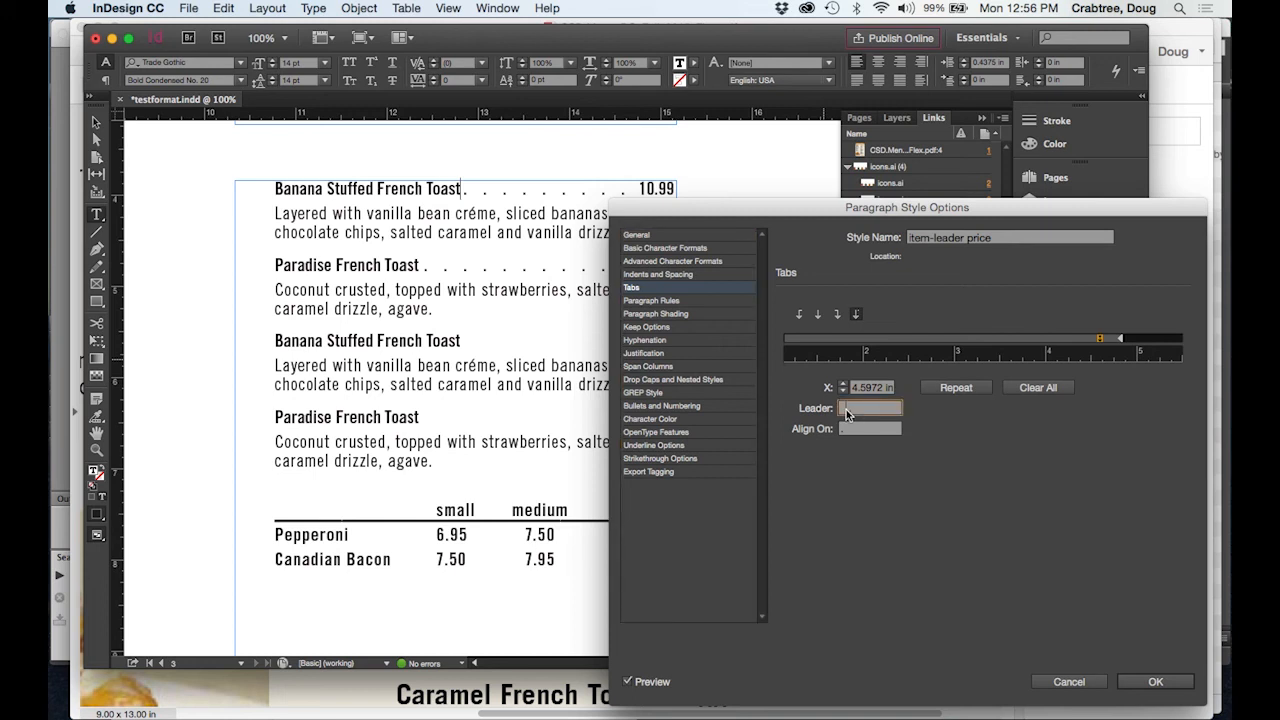
pyautogui.moveTo(850, 409); pyautogui.dragTo(829, 404)
pyautogui.press('BackSpace')
pyautogui.press('Tab')
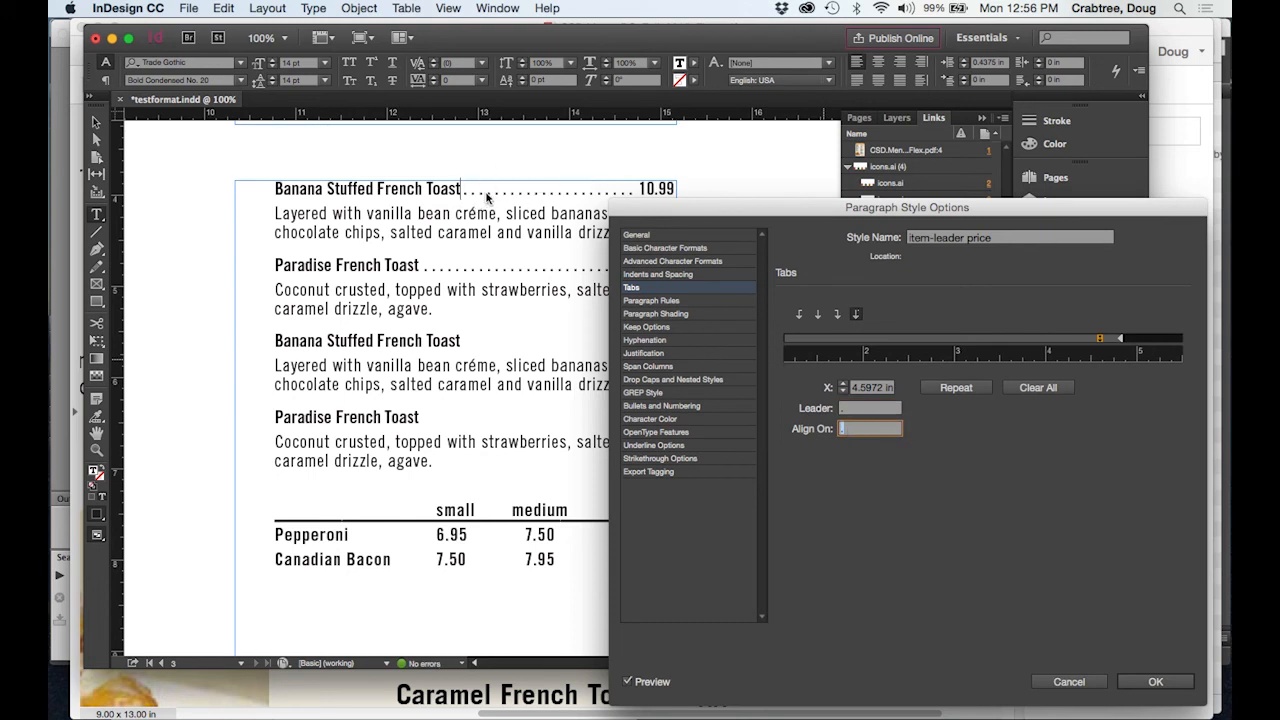
# - Space out the dots of the "item-leader price" tab leader with spaces before the period and save the style
pyautogui.hotkey('shift', 'Tab')
pyautogui.click(846, 430)
pyautogui.click(841, 410)
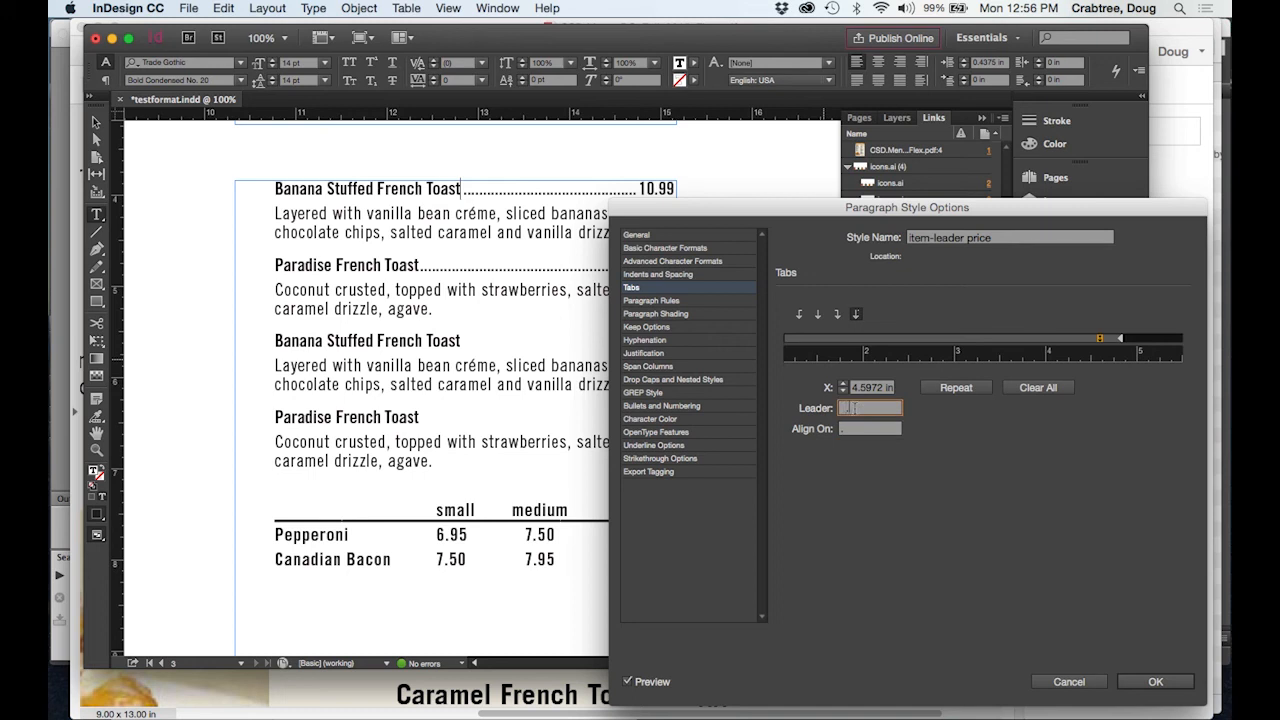
pyautogui.press('Tab')
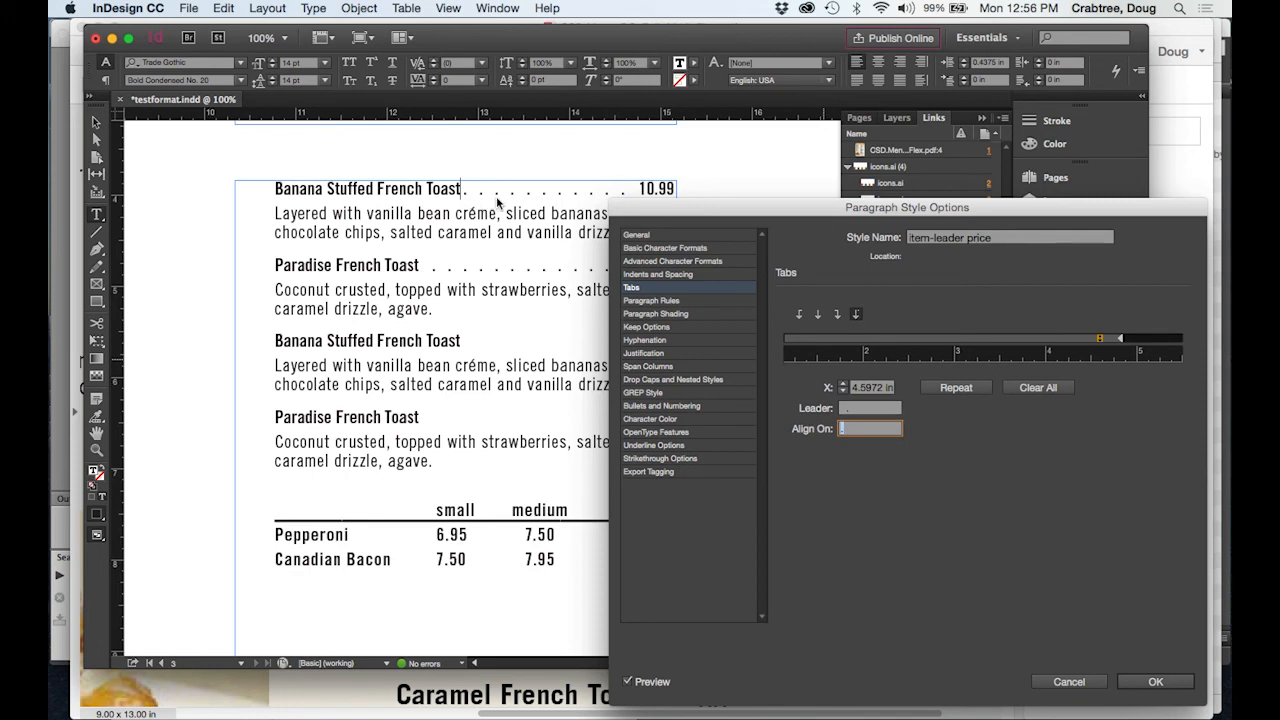
pyautogui.click(1157, 682)
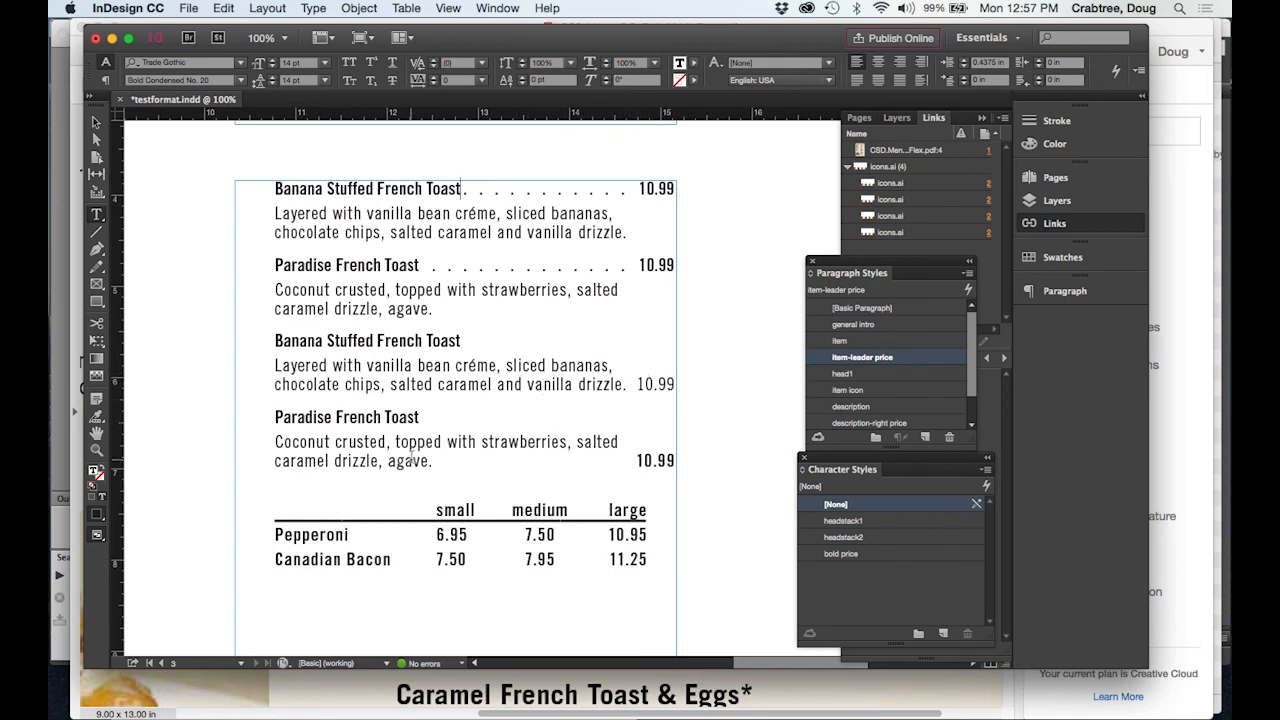
# - Move the tab stop of the "description-right price" paragraph style to 4.7917 in and save the style
pyautogui.click(523, 384)
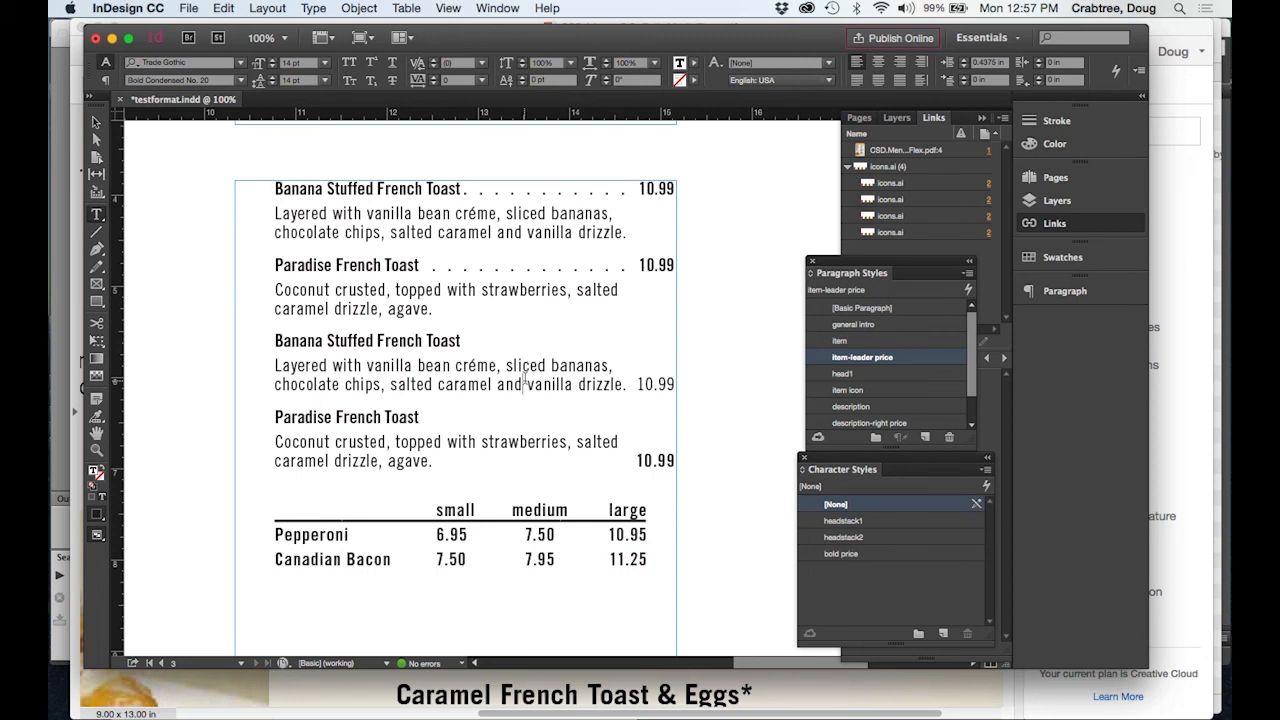
pyautogui.doubleClick(822, 425)
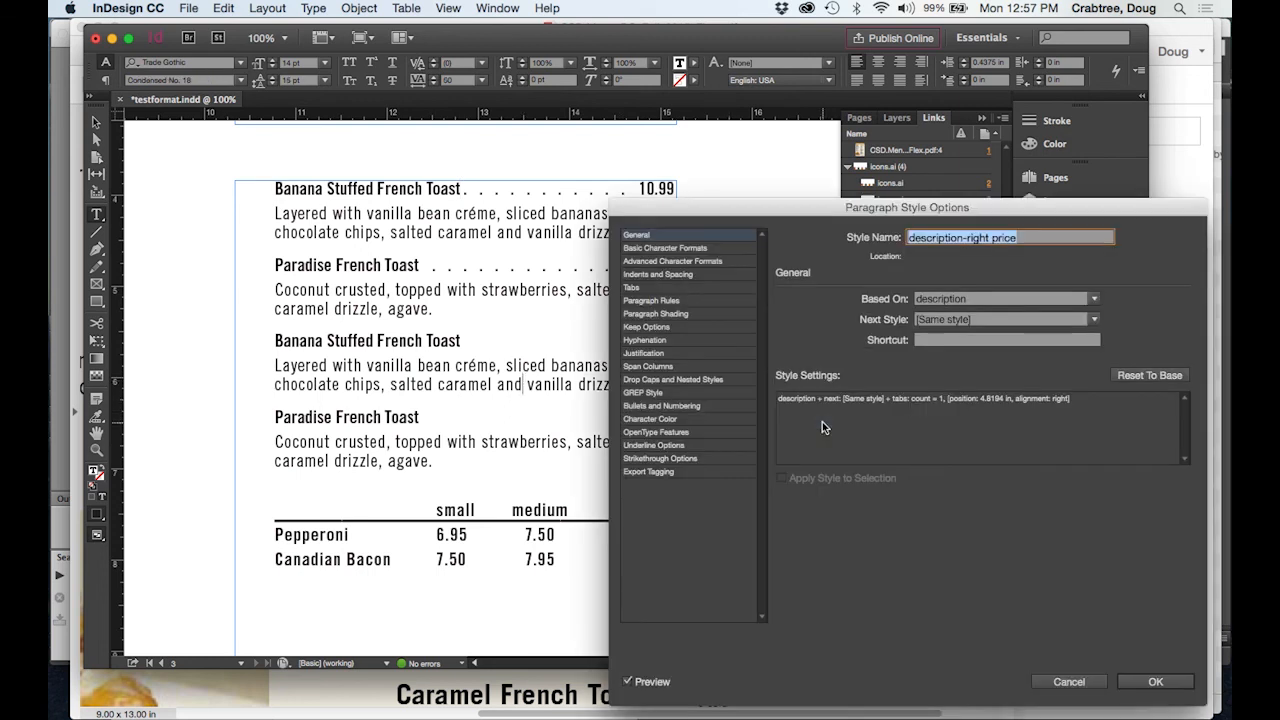
pyautogui.click(660, 287)
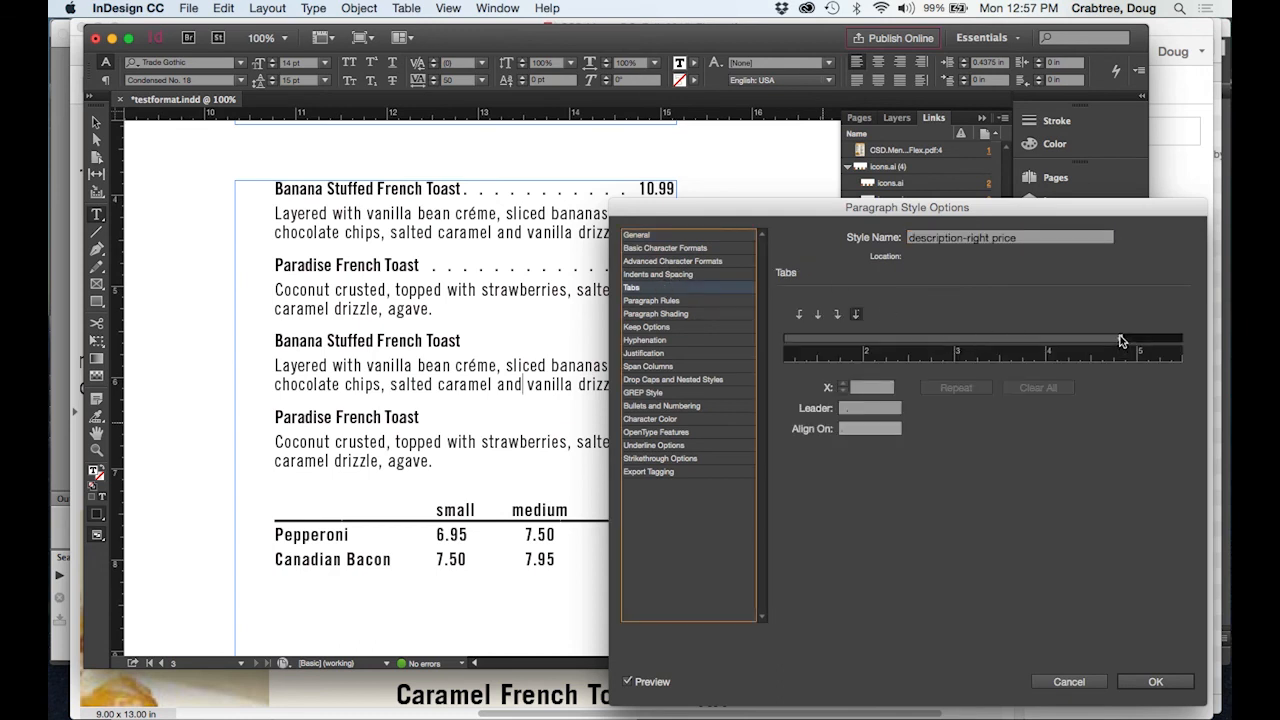
pyautogui.click(1120, 341)
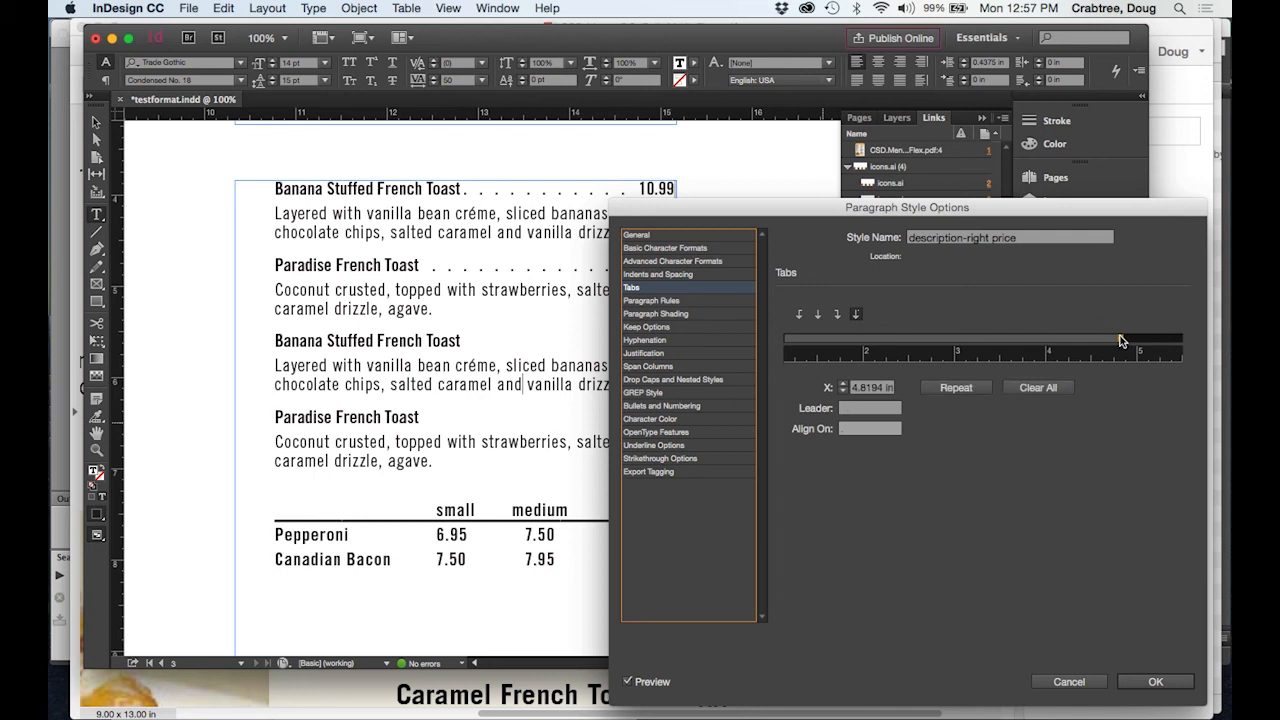
pyautogui.moveTo(1120, 341); pyautogui.dragTo(1118, 335)
pyautogui.moveTo(1015, 207)
pyautogui.mouseDown()
pyautogui.moveTo(1123, 359)
pyautogui.moveTo(1097, 276)
pyautogui.mouseUp()
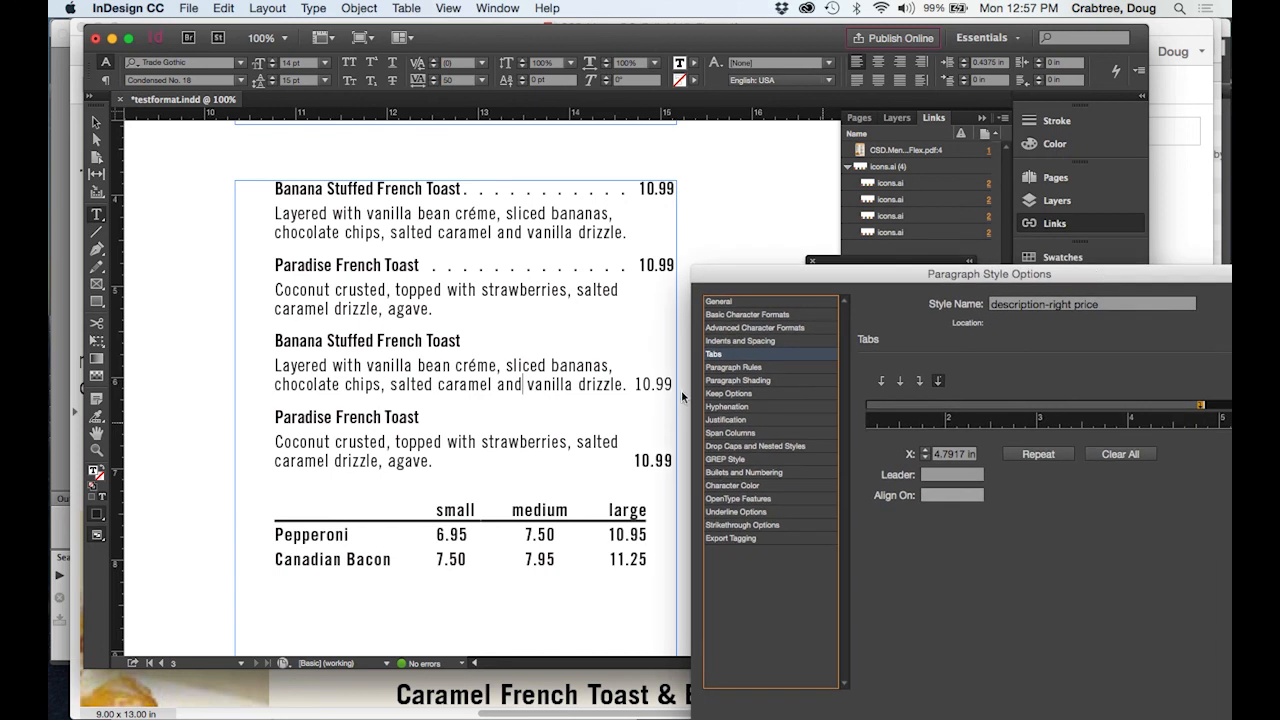
pyautogui.moveTo(983, 280); pyautogui.dragTo(896, 132)
pyautogui.click(1150, 598)
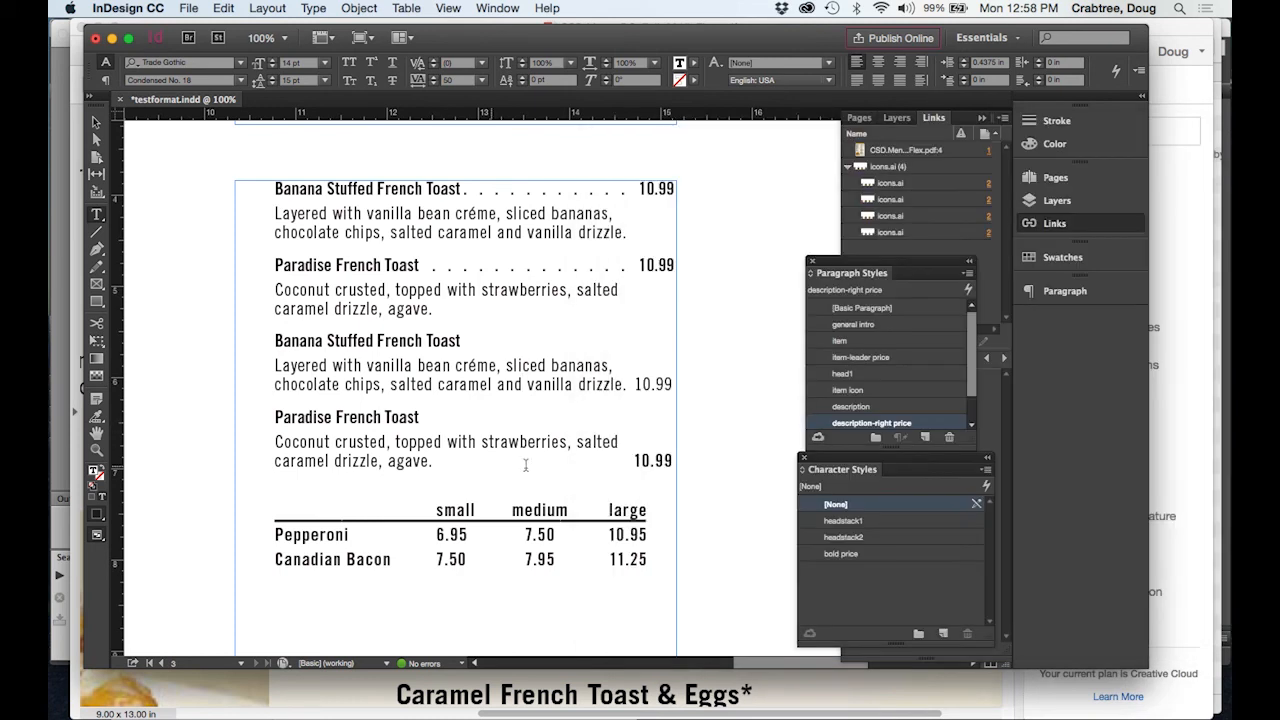
# - Remove the tab before the bold 10.99 in the last Paradise French Toast description and reinsert it
pyautogui.press('Right')
pyautogui.press('BackSpace')
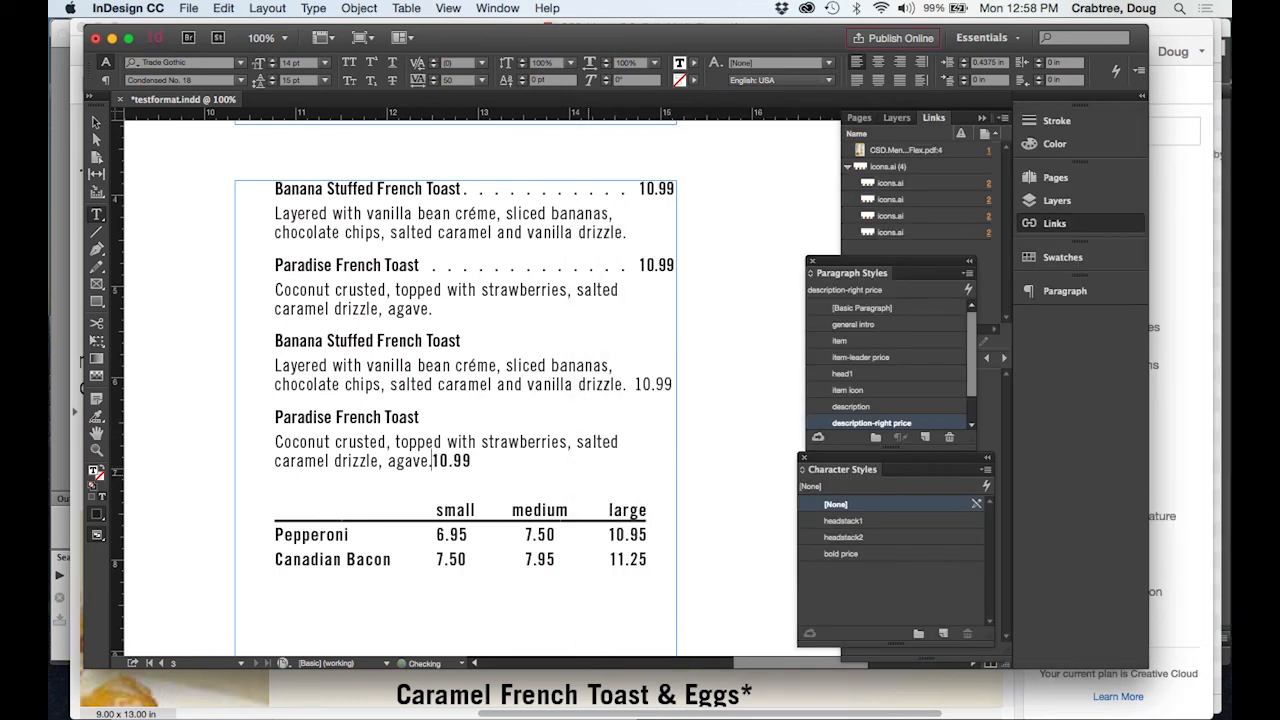
pyautogui.press('Tab')
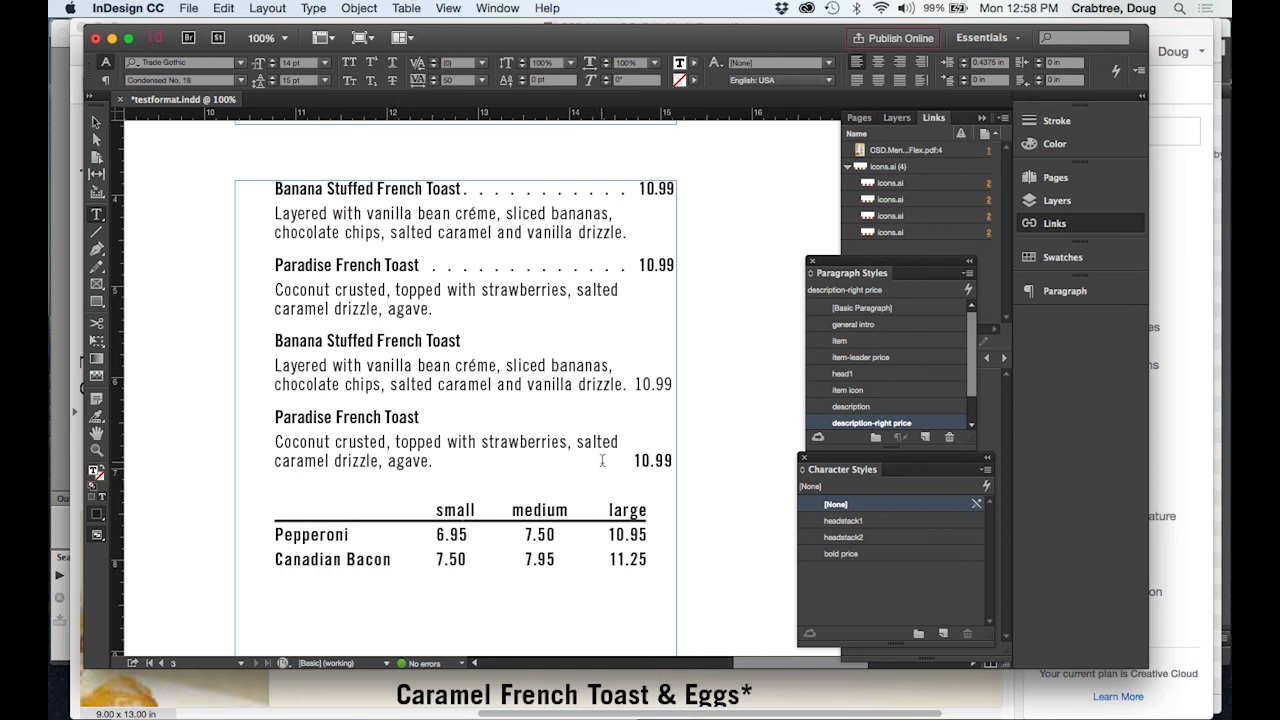
# - Apply the "bold price" character style to the 10.99 in the last Paradise French Toast description
pyautogui.moveTo(634, 460); pyautogui.dragTo(673, 452)
pyautogui.click(850, 555)
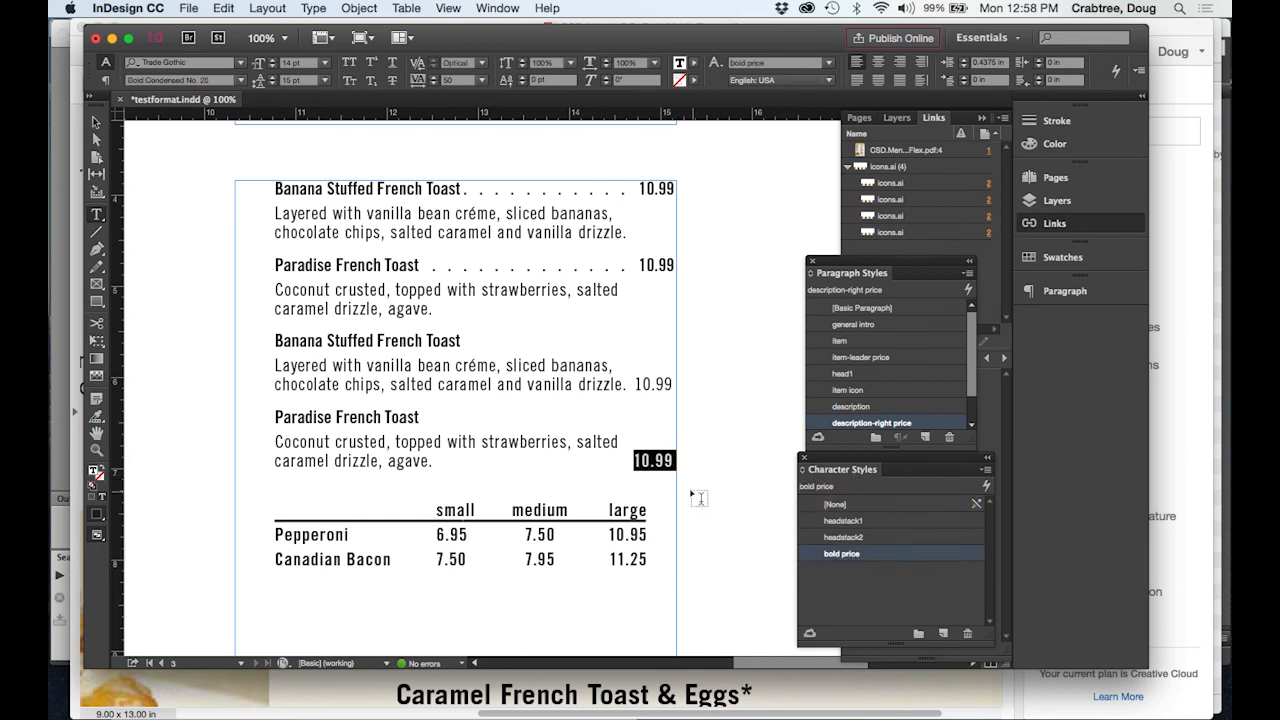
pyautogui.click(640, 458)
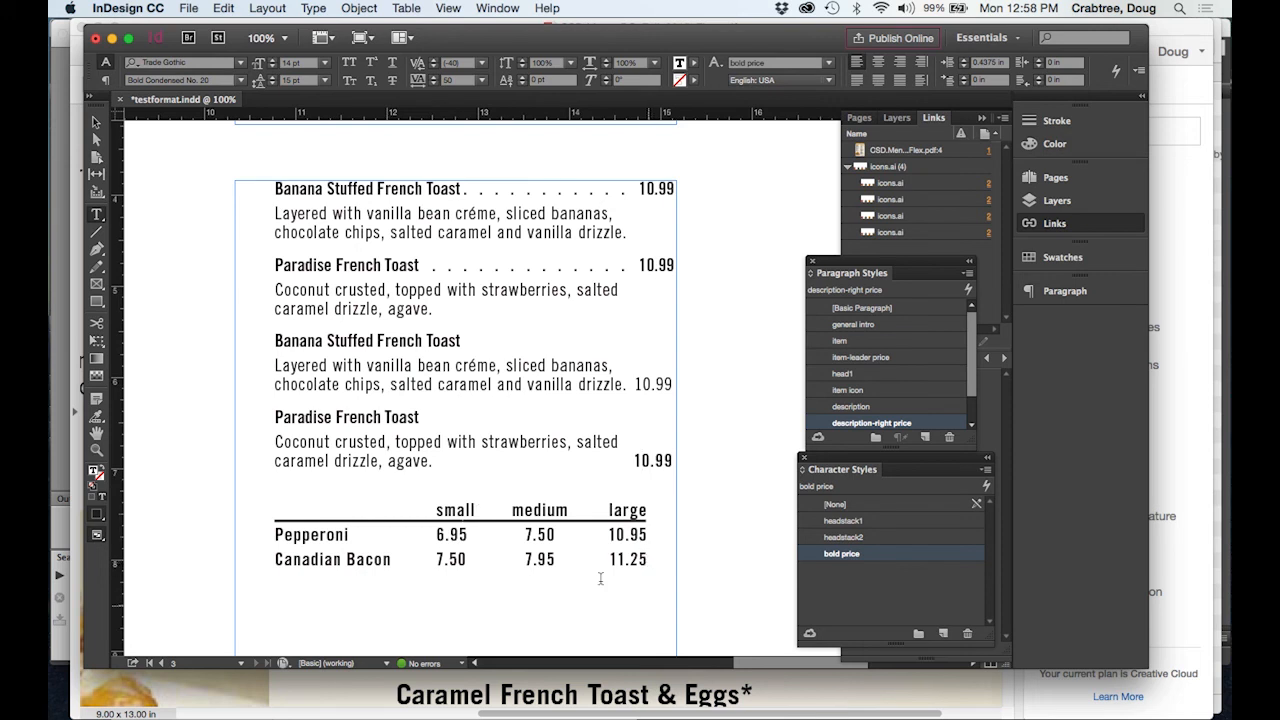
# - Change the Pepperoni row's small price to 26.95 and its large price to 110.95
pyautogui.click(437, 540)
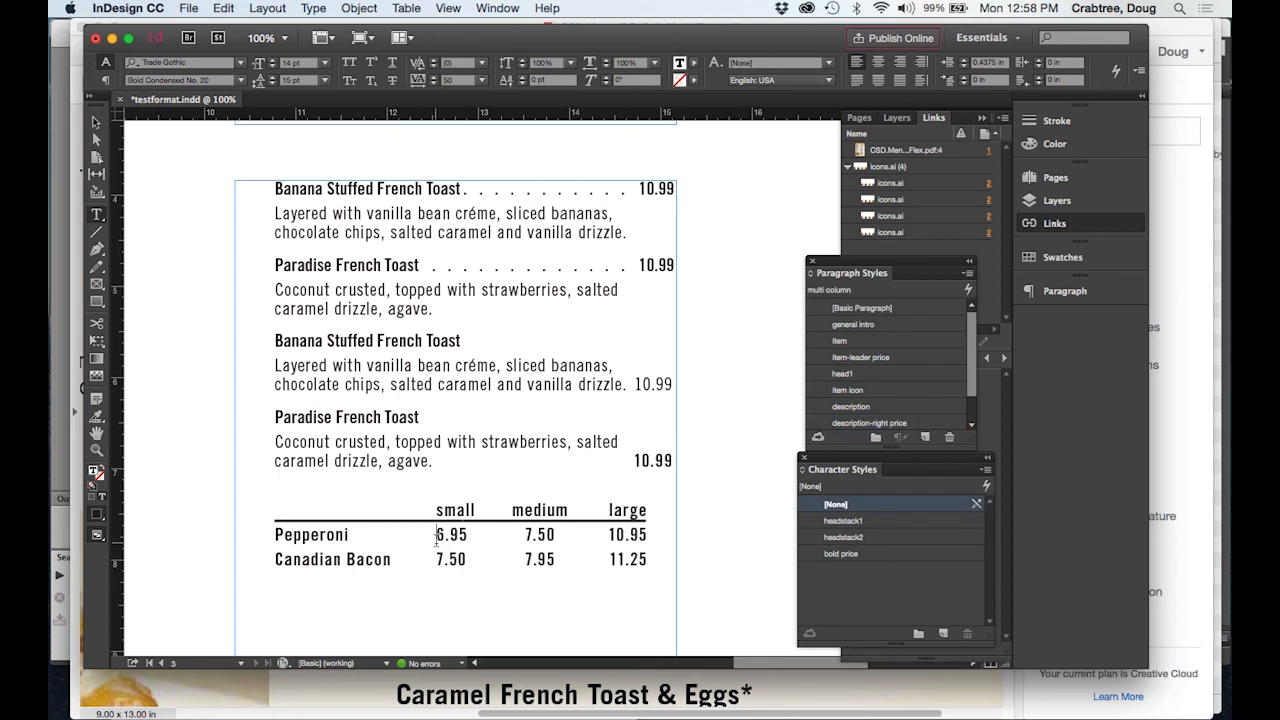
pyautogui.click(437, 538)
pyautogui.write('2')
pyautogui.click(613, 535)
pyautogui.write('1')
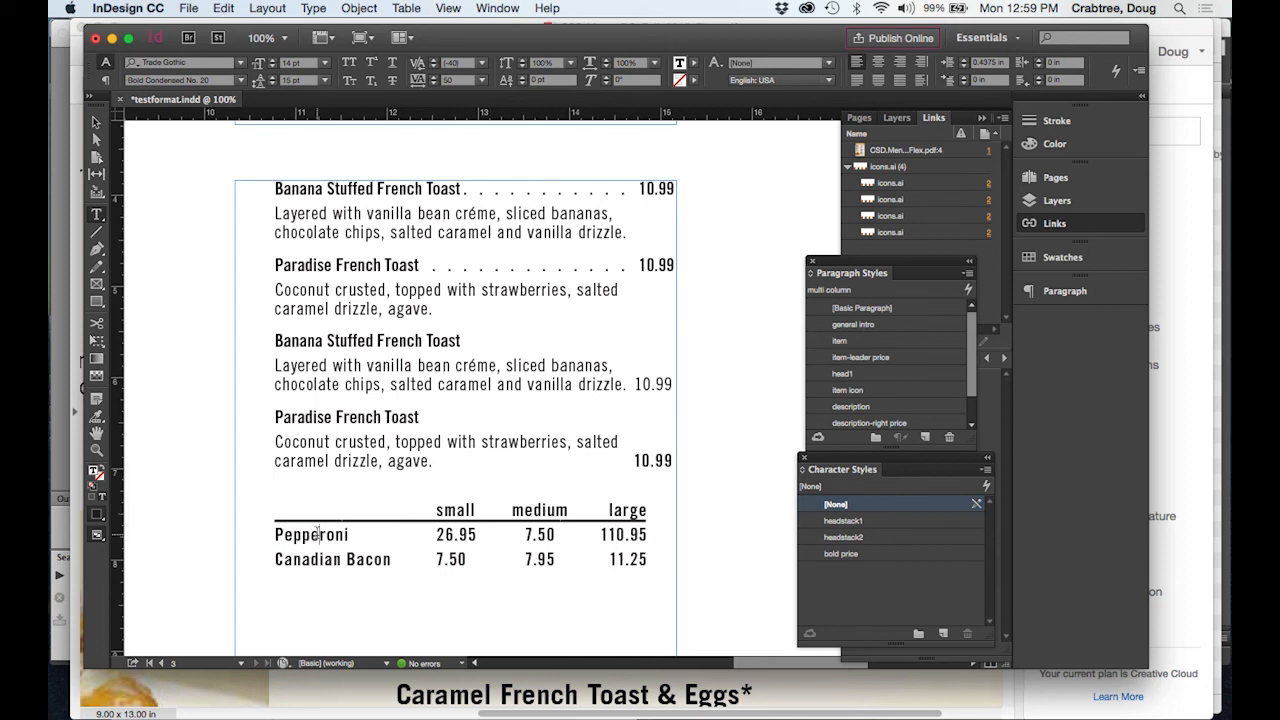
# - Inspect the basic character formats and tabs of the "multi col header" paragraph style used by the pizza size headings
pyautogui.moveTo(443, 510); pyautogui.dragTo(465, 510)
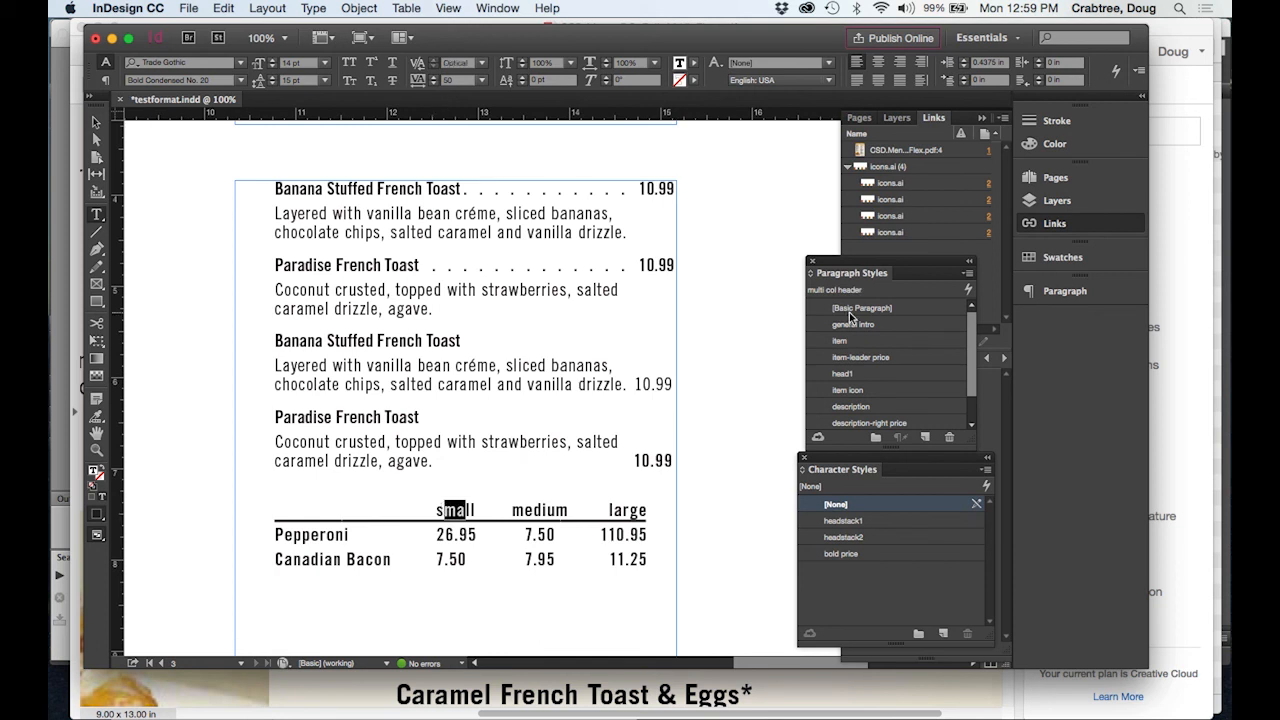
pyautogui.scroll(-2, 948, 378)
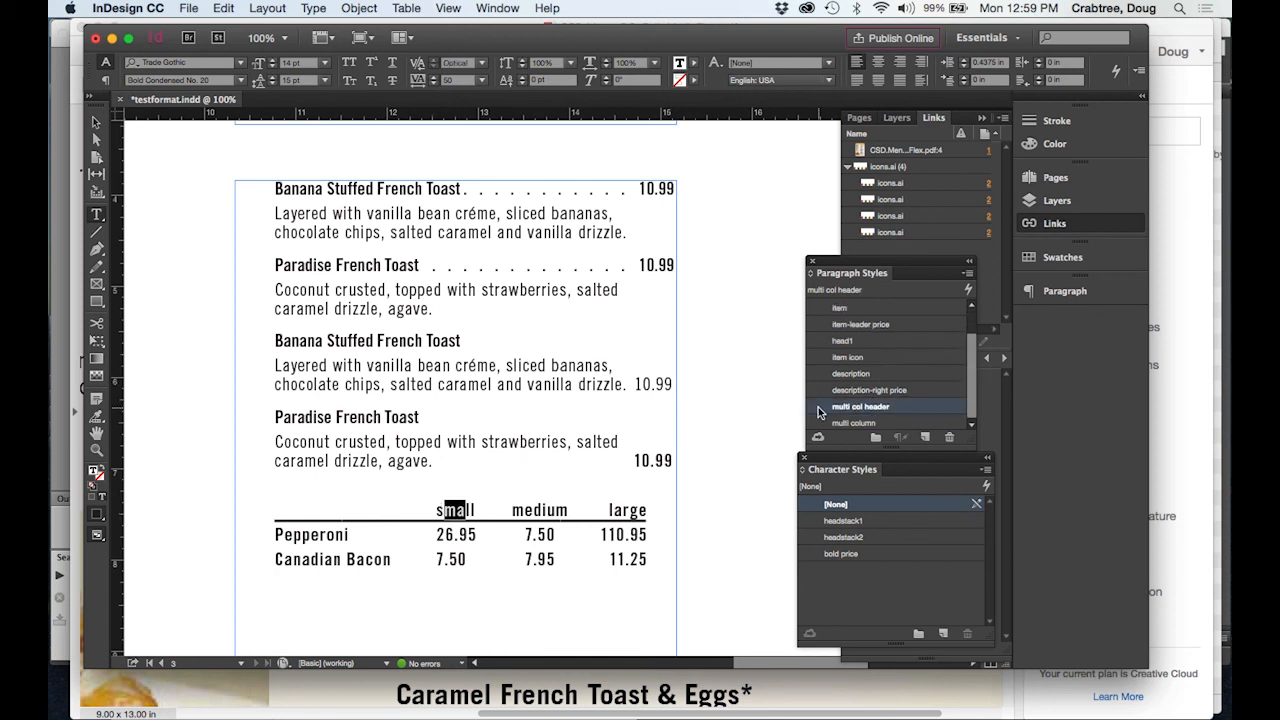
pyautogui.doubleClick(817, 408)
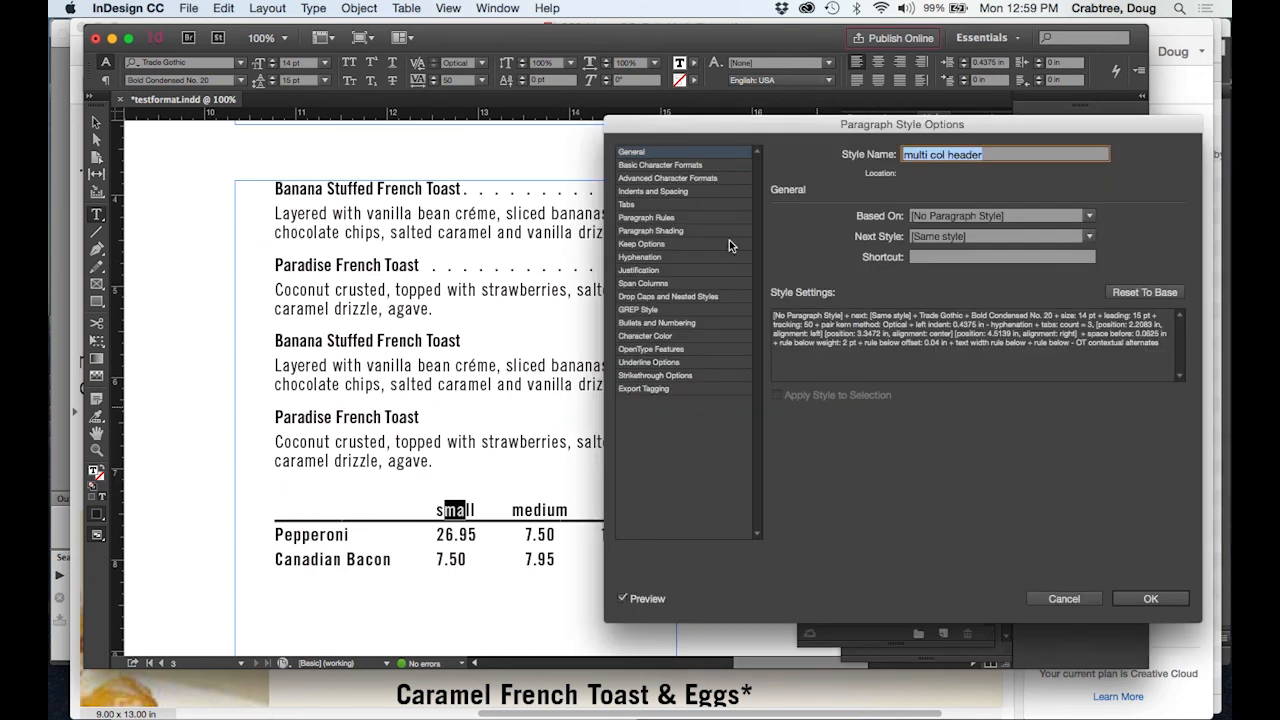
pyautogui.click(655, 165)
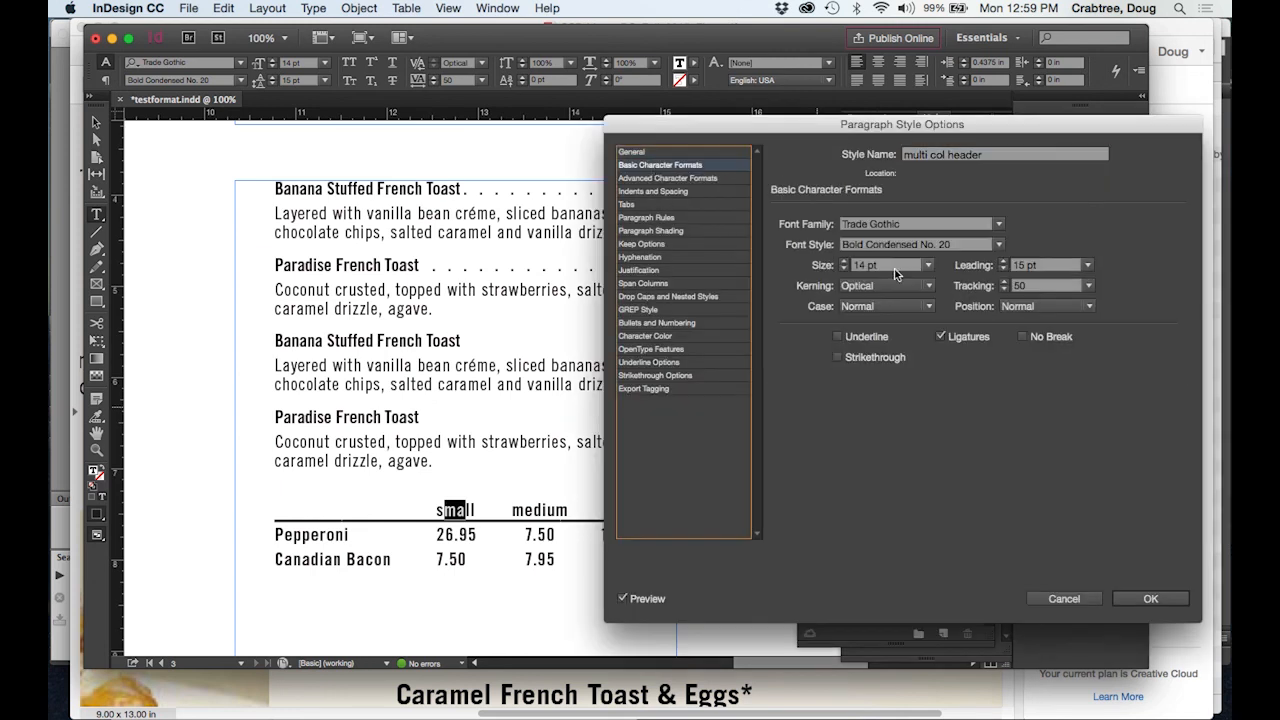
pyautogui.click(652, 206)
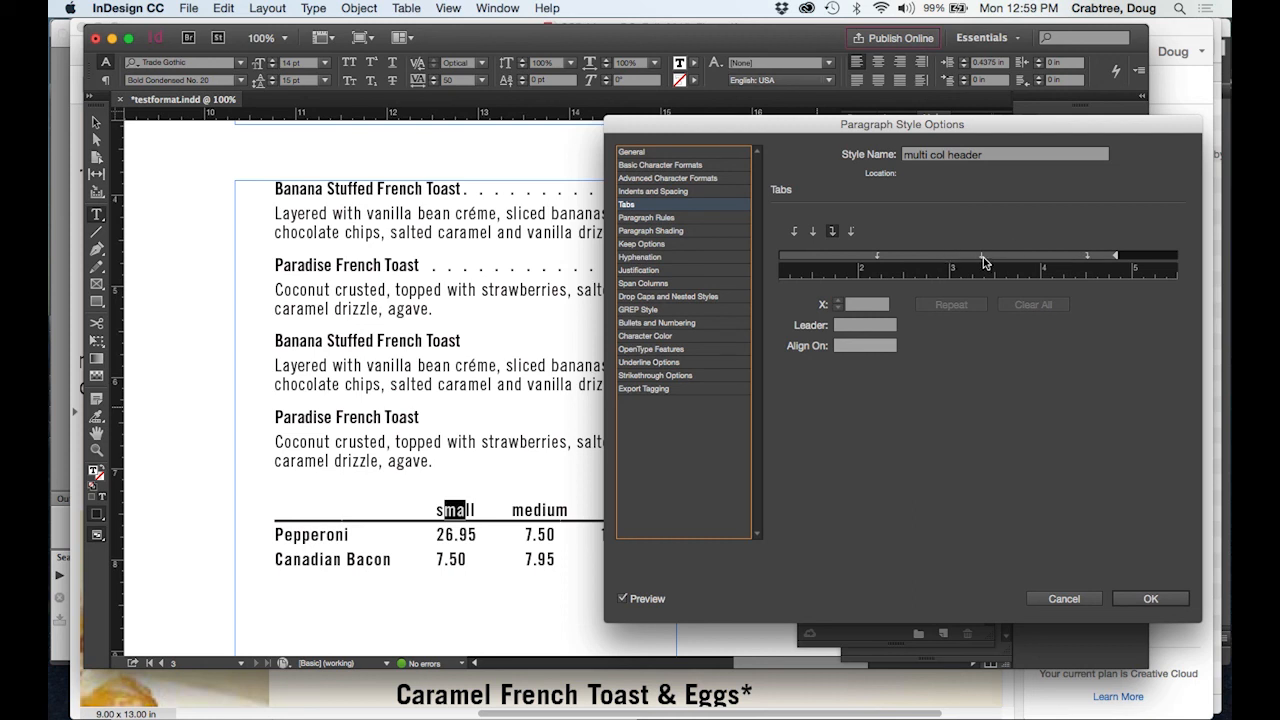
# - Set the rule below in the "multi col header" paragraph style to a dotted line type
pyautogui.click(633, 218)
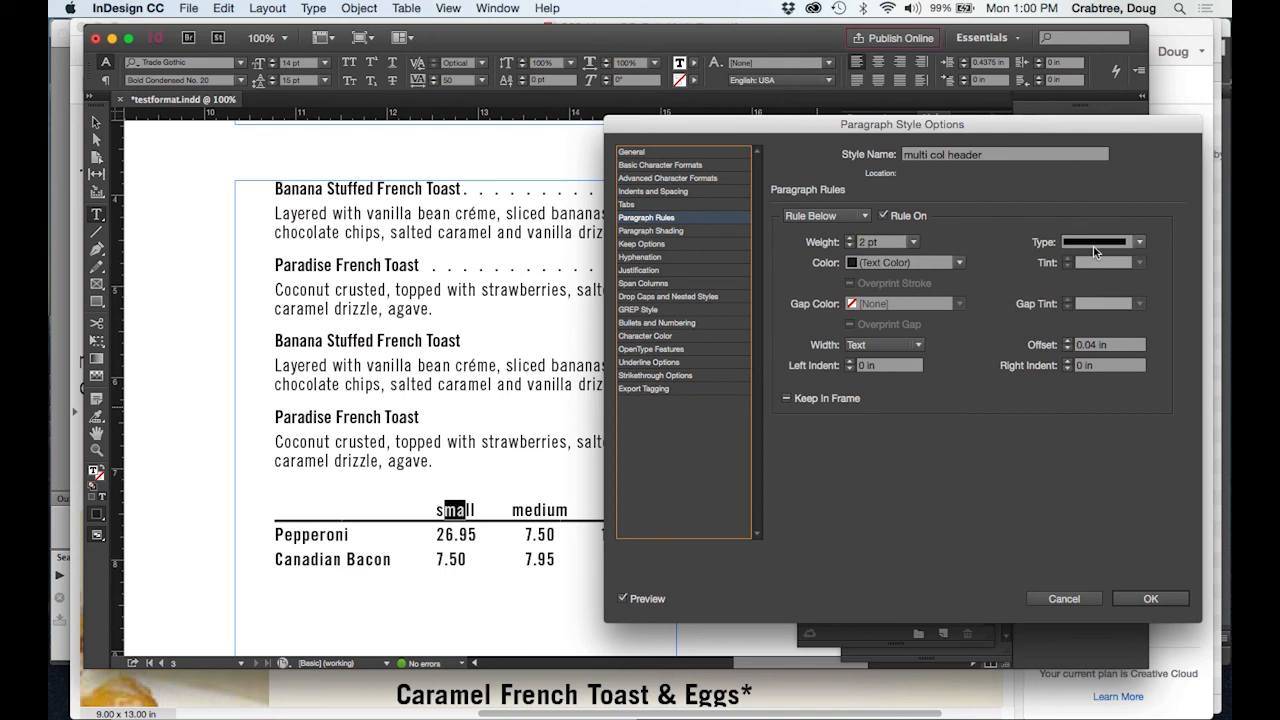
pyautogui.click(1140, 244)
pyautogui.click(1071, 472)
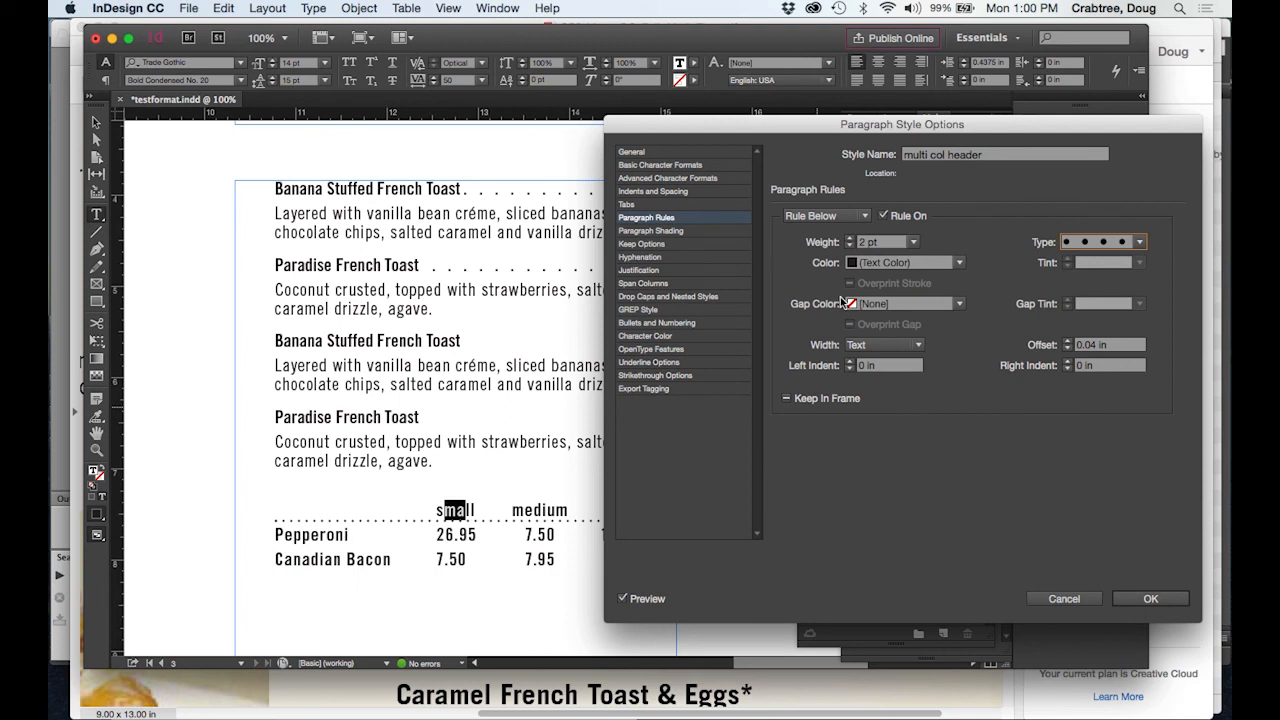
# - Discard the dotted rule change to "multi col header", and inspect the paragraph rules of the Pepperoni row's "multi column" paragraph style
pyautogui.click(1050, 600)
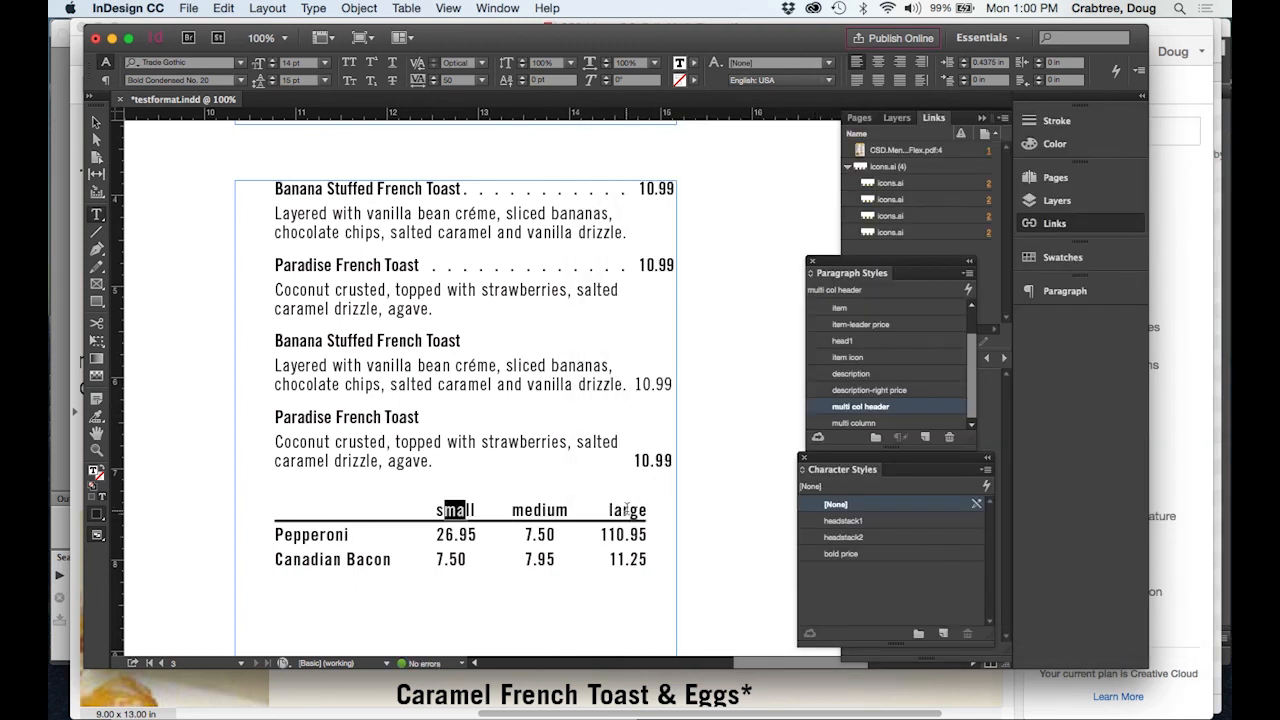
pyautogui.click(315, 535)
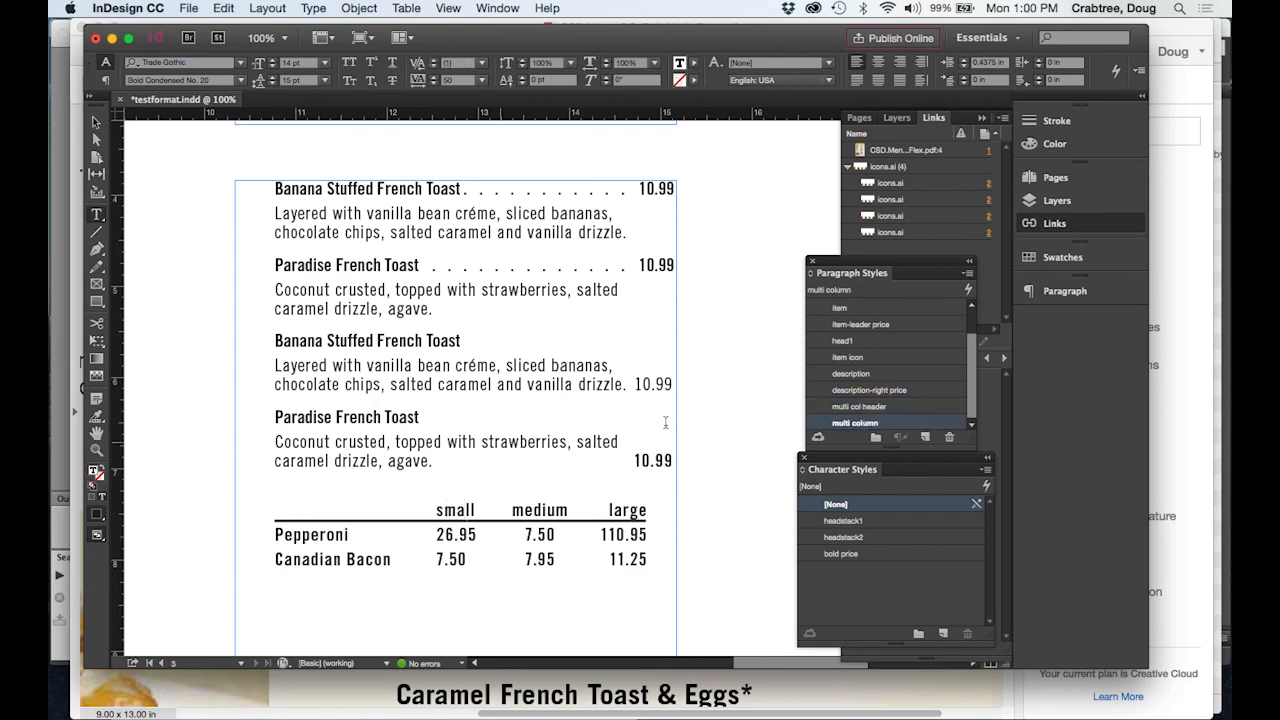
pyautogui.doubleClick(816, 426)
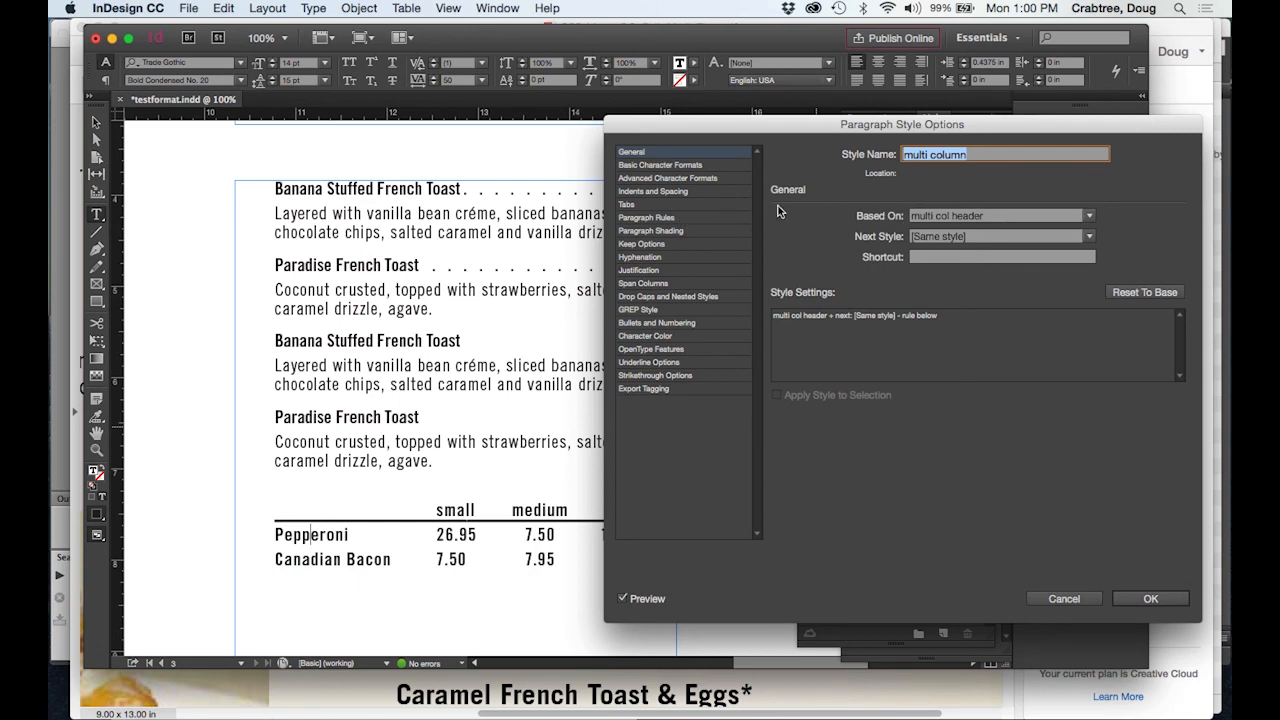
pyautogui.click(643, 219)
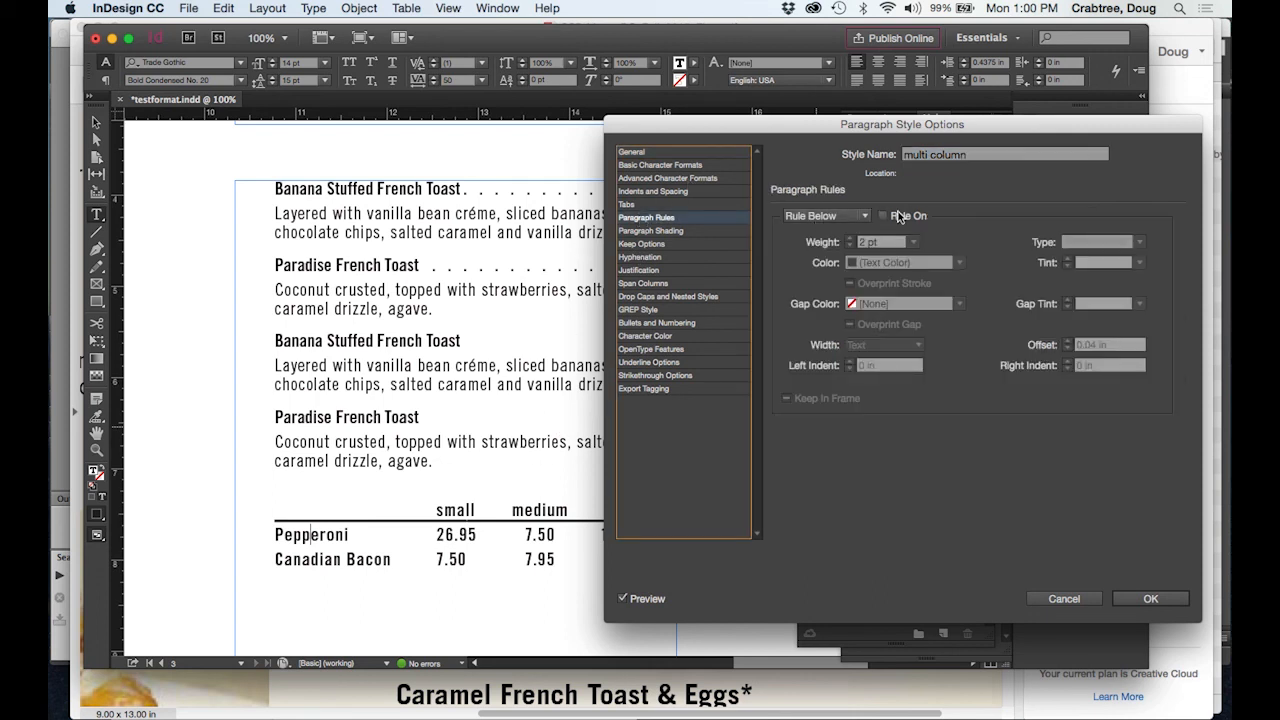
pyautogui.click(1068, 599)
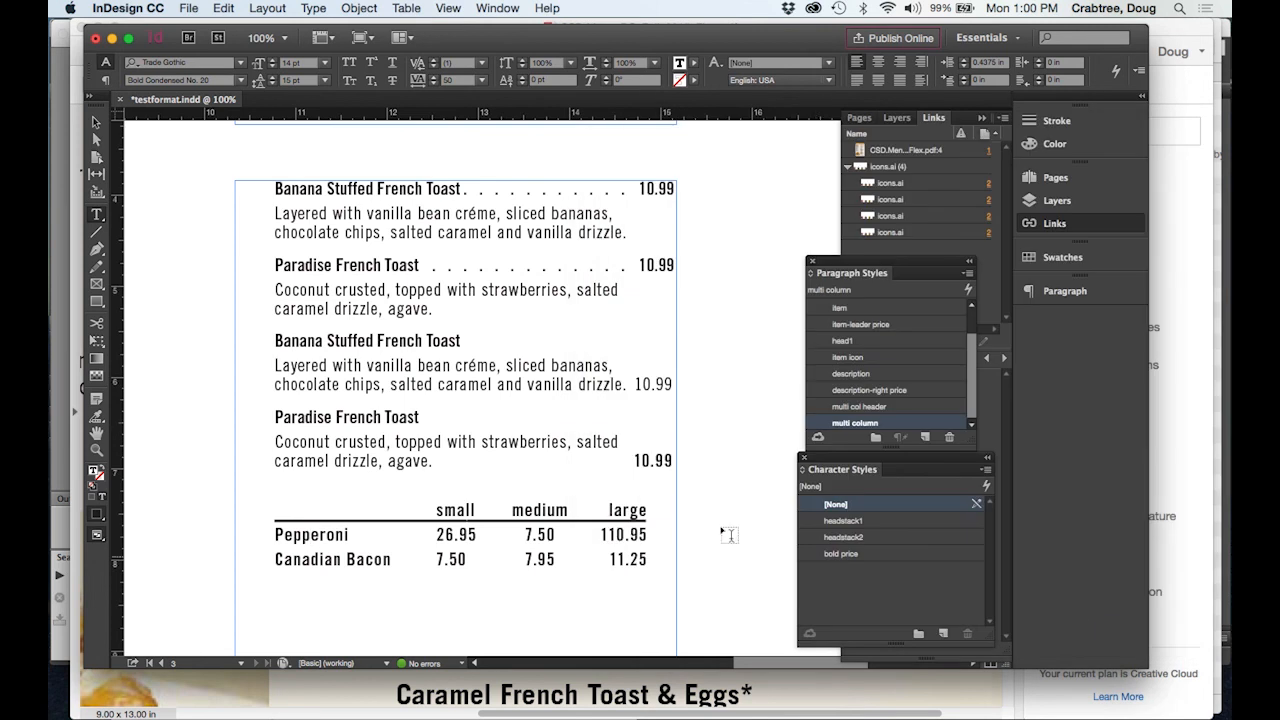
pyautogui.scroll(-5, 374, 545)
pyautogui.scroll(3, 374, 545)
pyautogui.scroll(5, 374, 545)
pyautogui.scroll(-4, 374, 545)
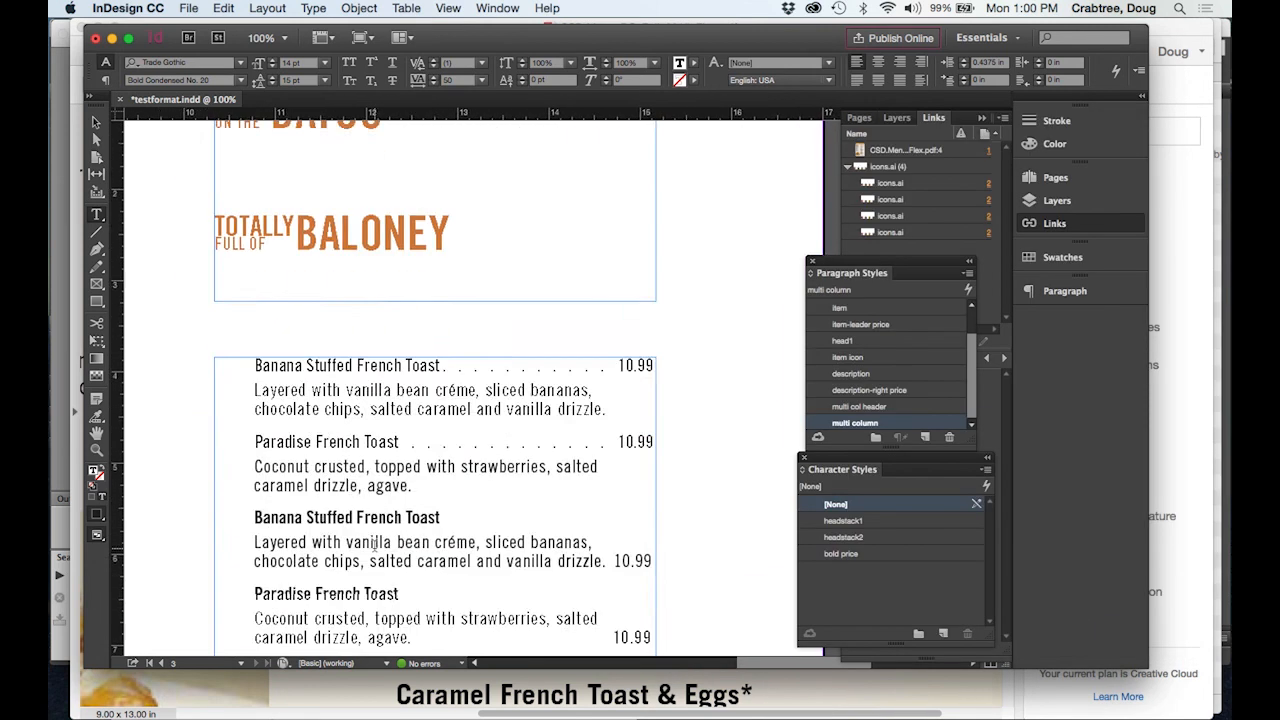
pyautogui.scroll(3, 374, 545)
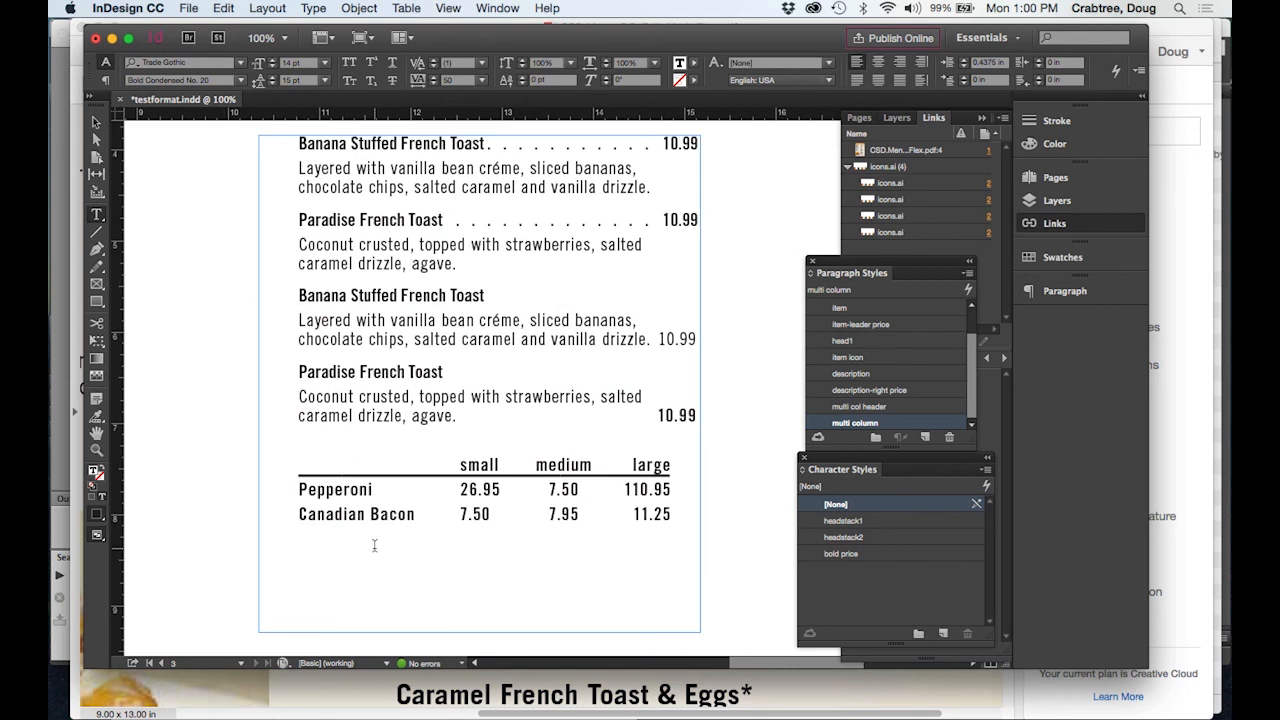